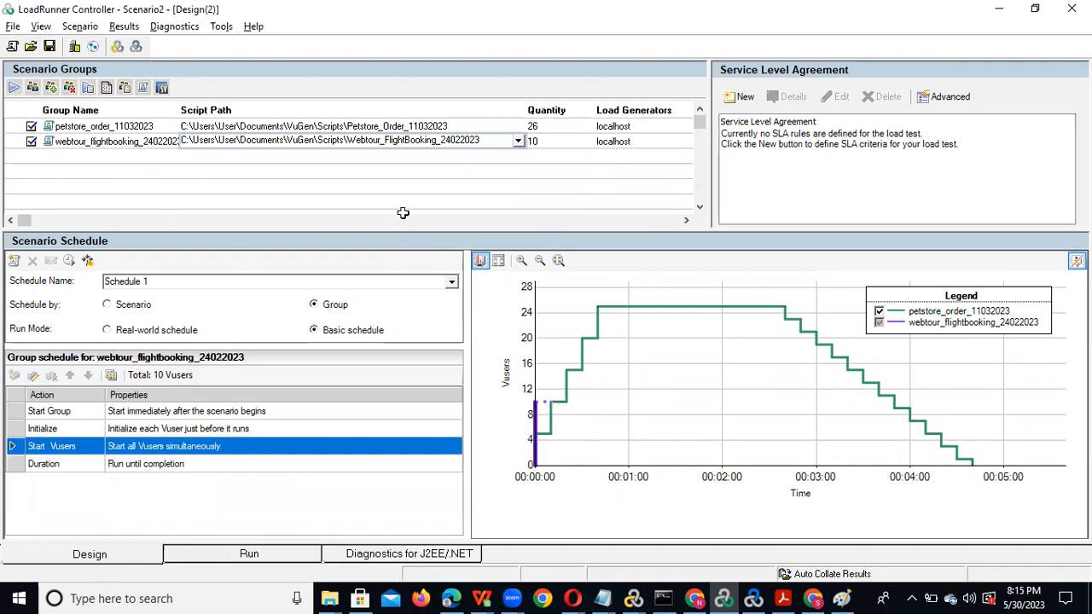
Display the group schedule of petstore_order_11032023 and dismiss the Windows license notice
left_click(372, 126)
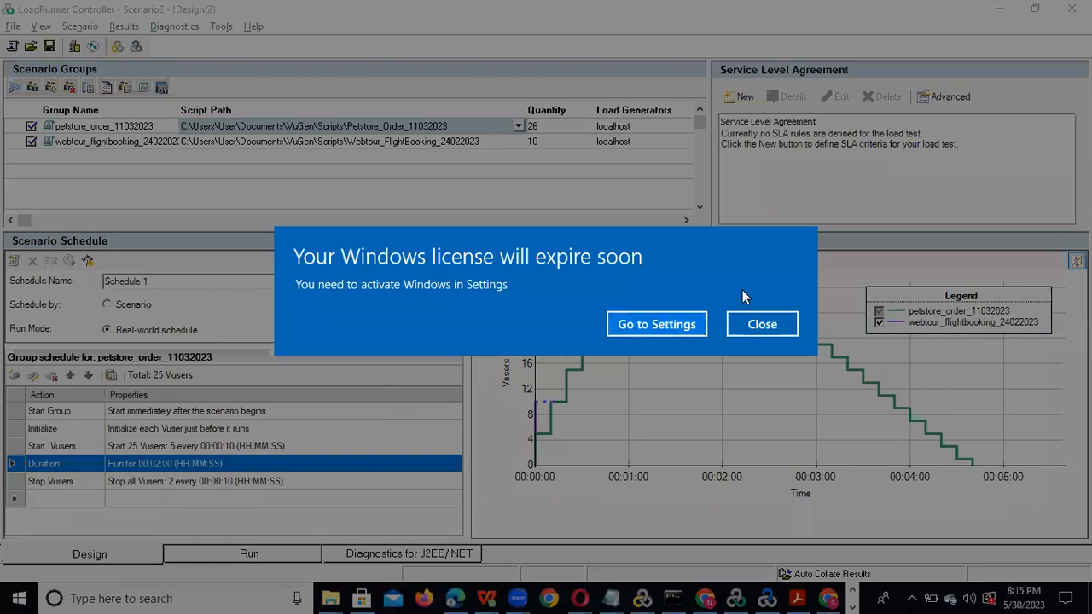
left_click(782, 326)
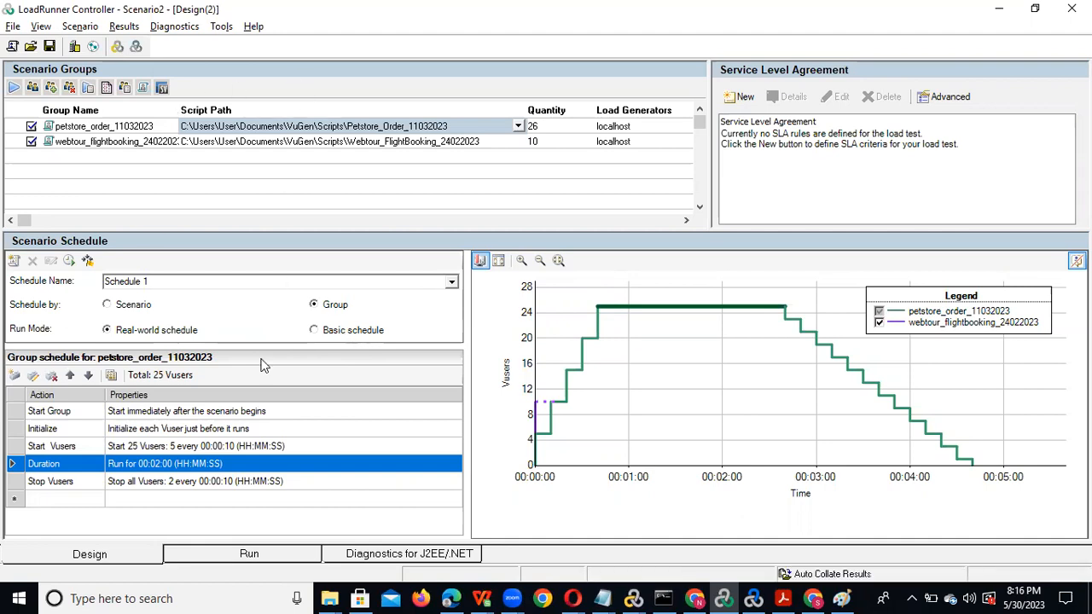
left_click(91, 125)
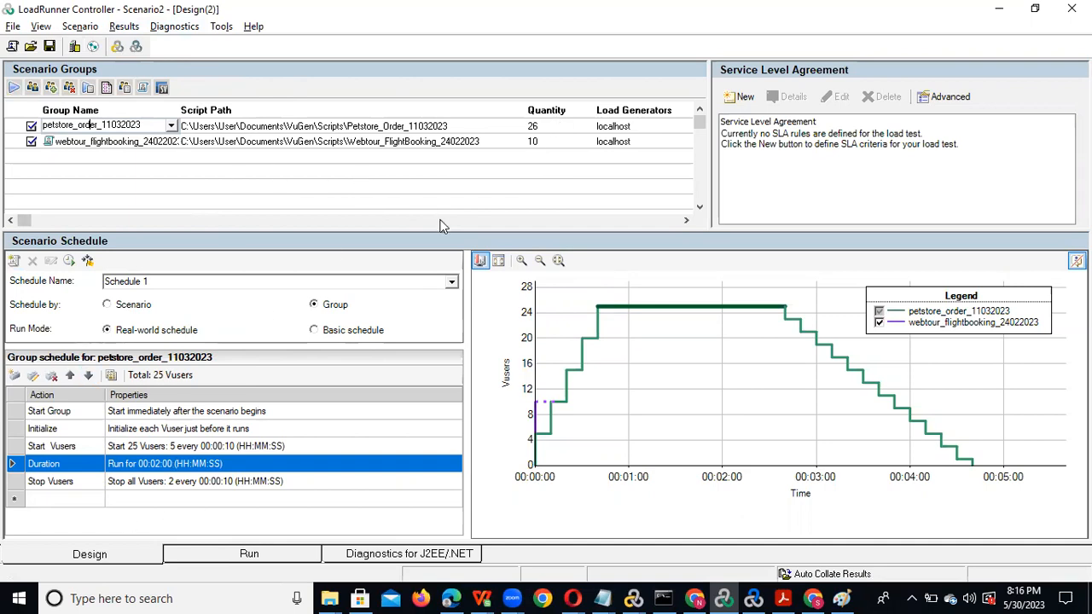
left_click(745, 97)
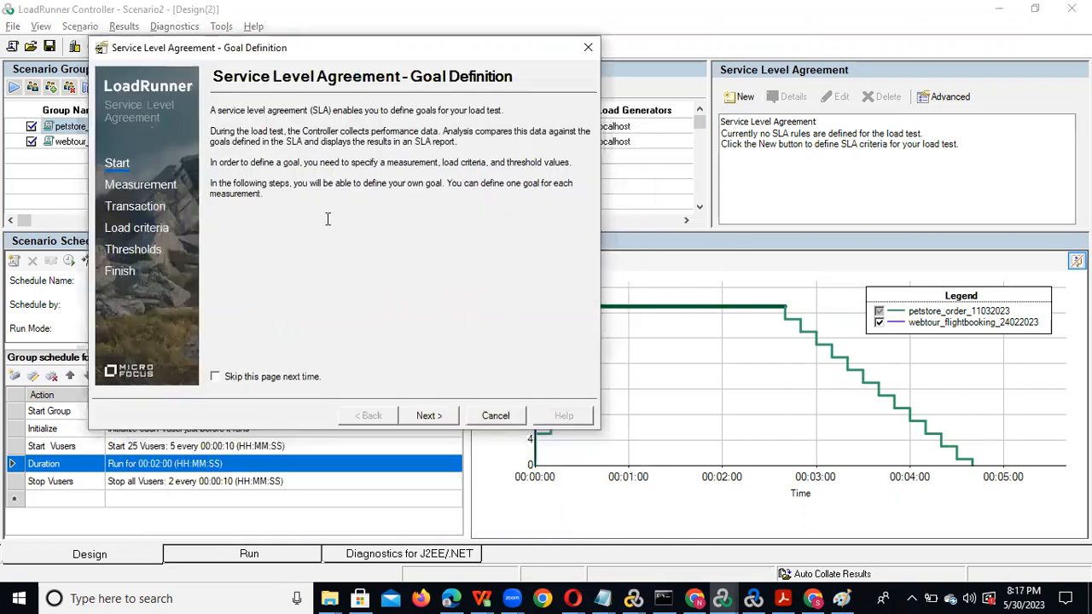
left_click(426, 416)
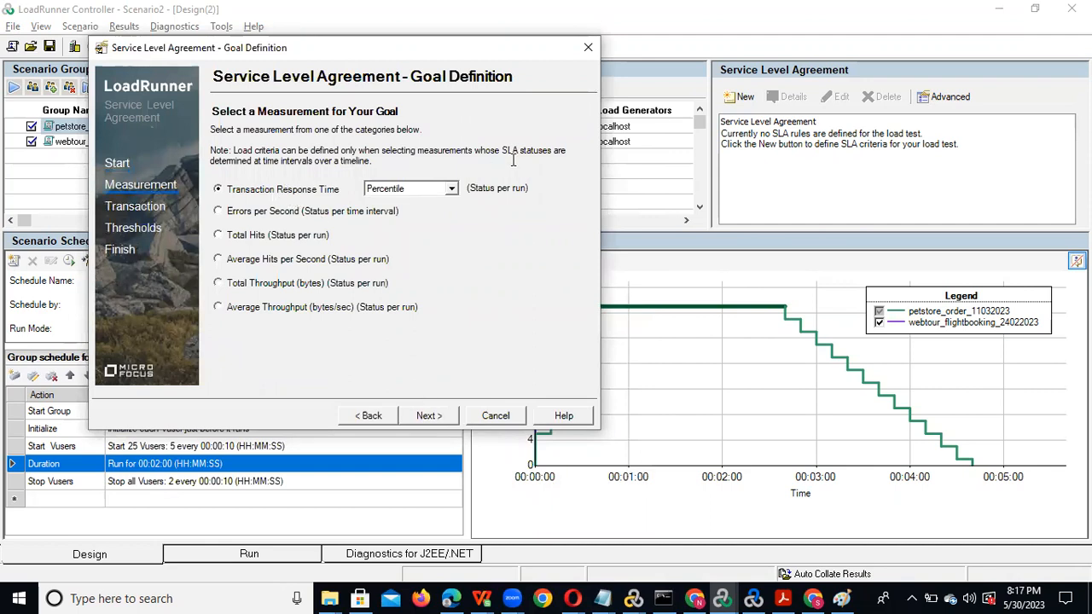
left_click(451, 189)
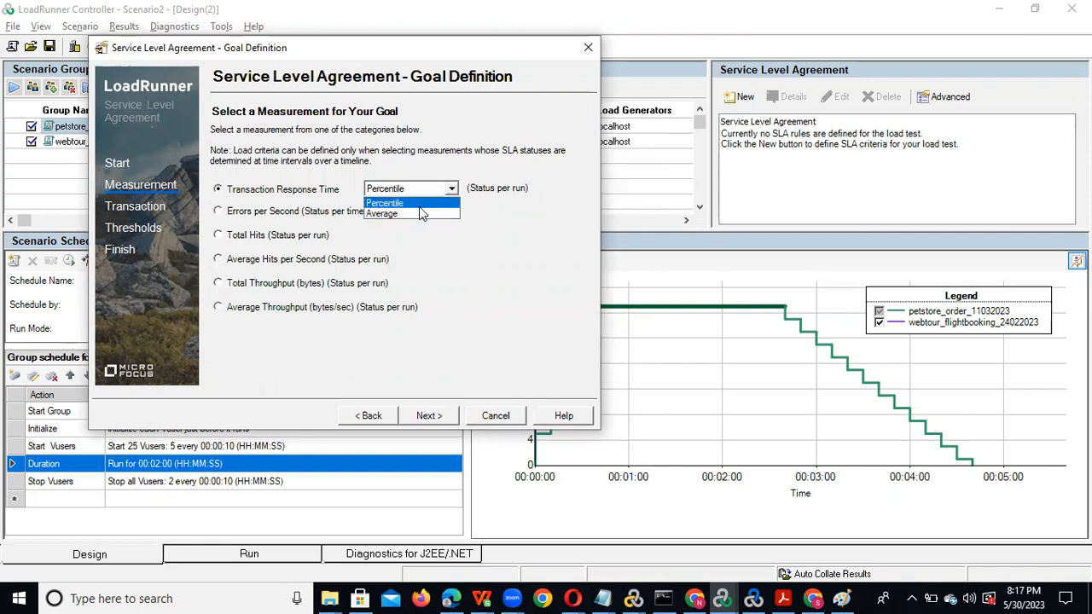
left_click(421, 213)
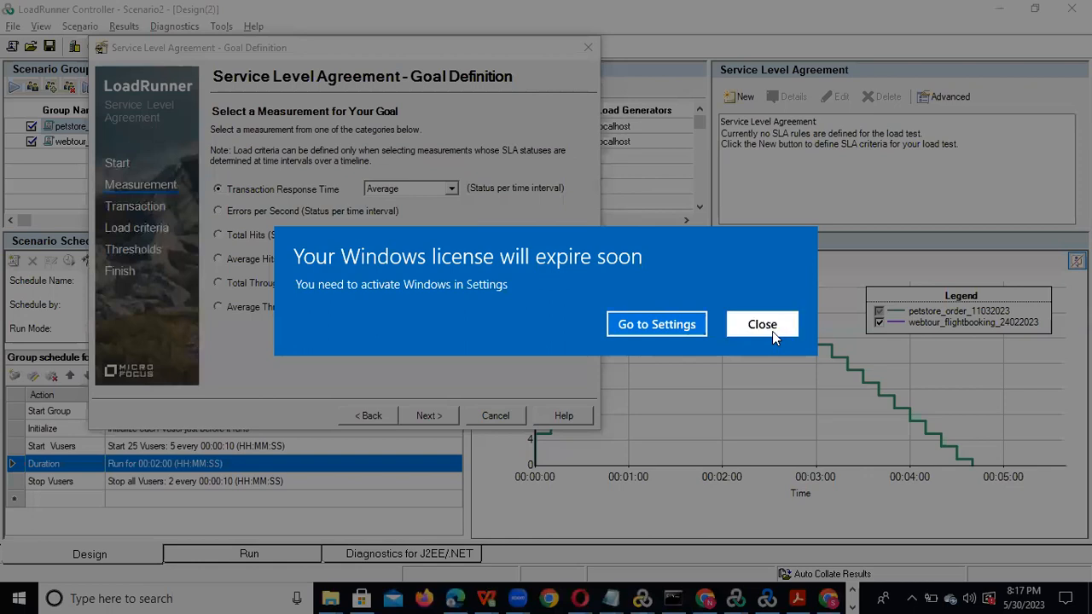
left_click(761, 324)
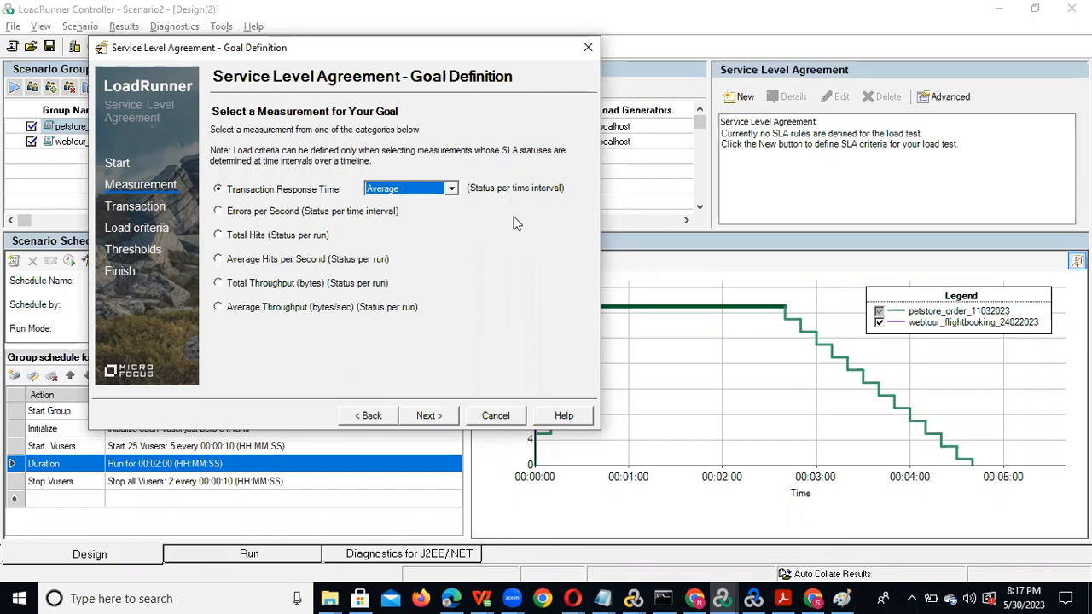
left_click(429, 416)
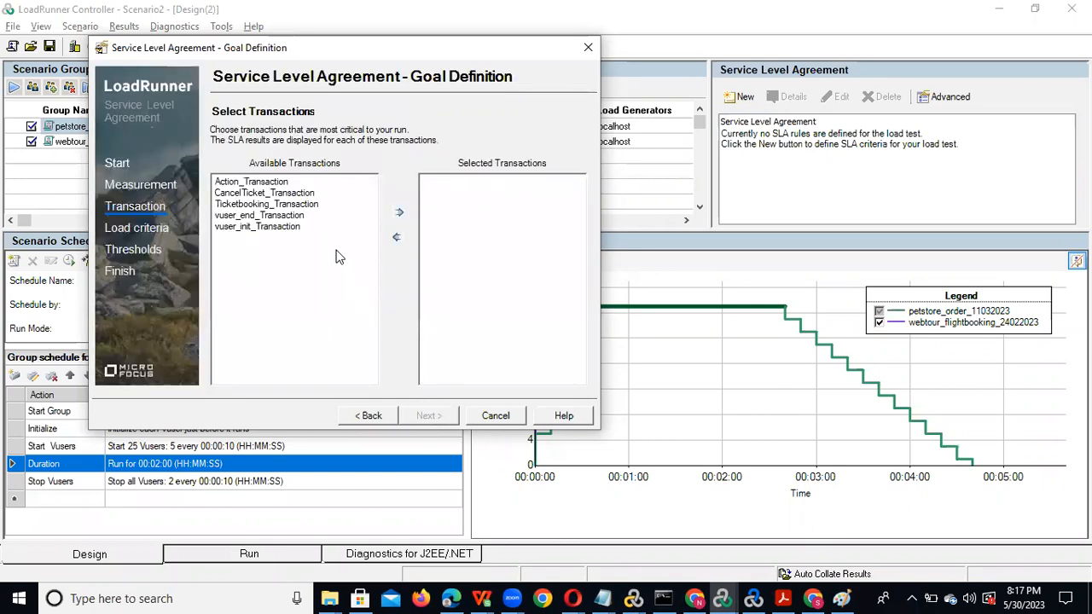
left_click(275, 196)
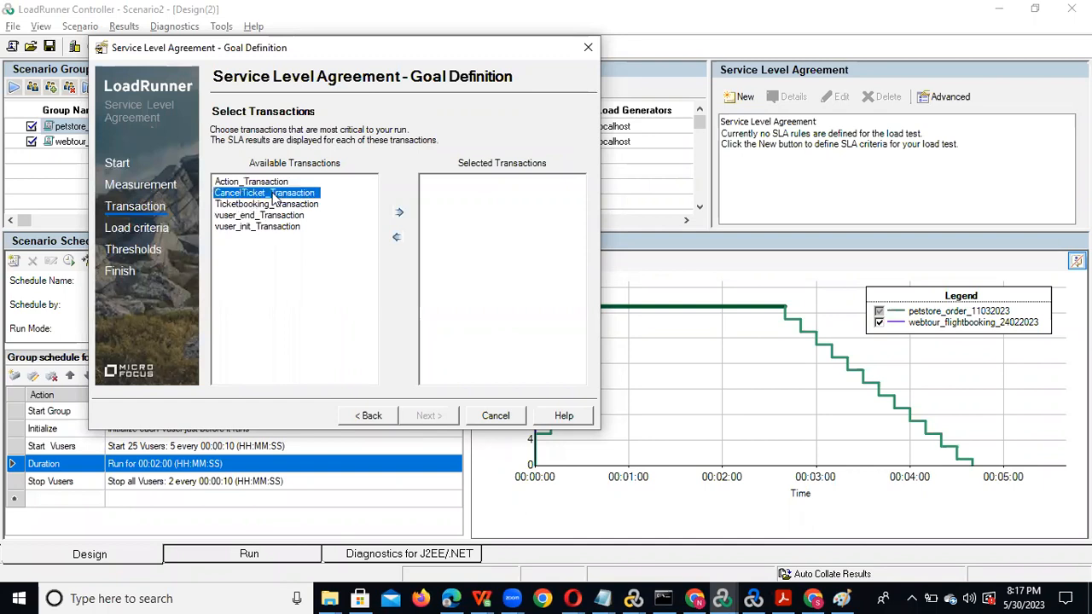
left_click(397, 214)
left_click(284, 195)
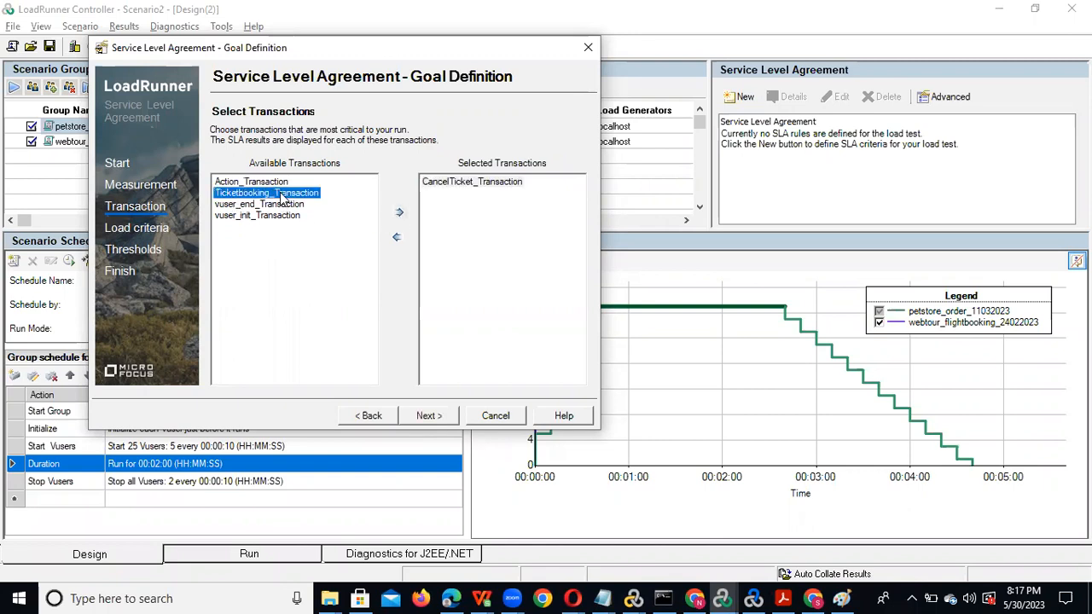
left_click(398, 214)
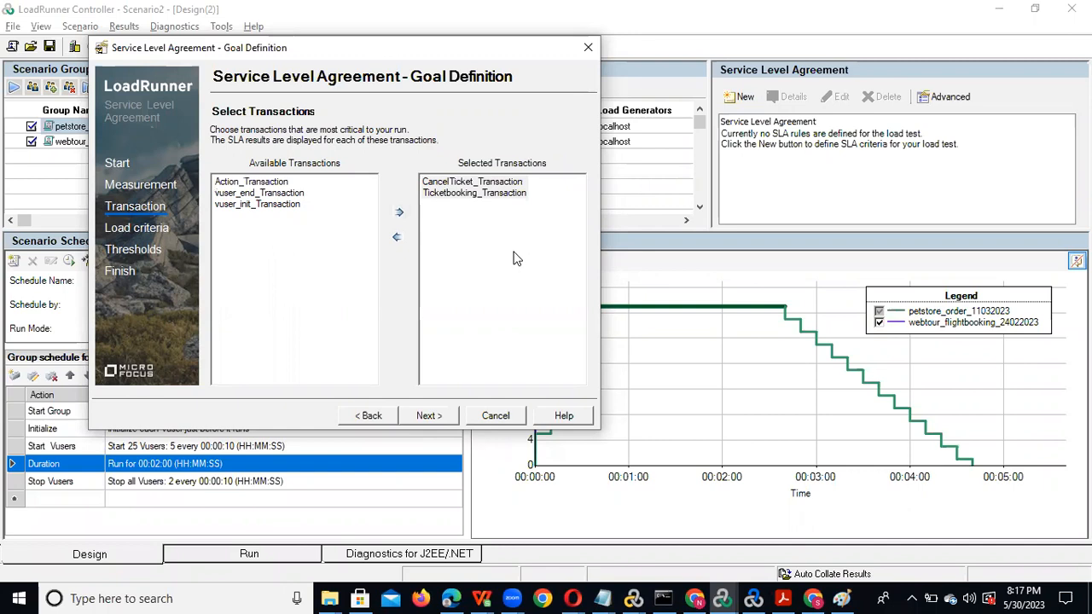
left_click(588, 46)
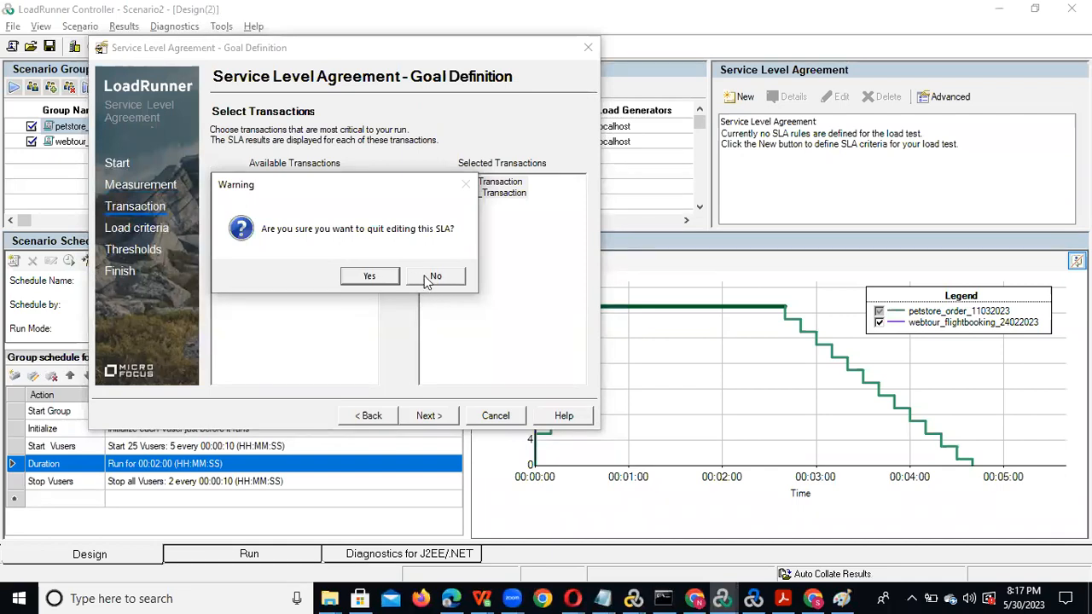
left_click(381, 277)
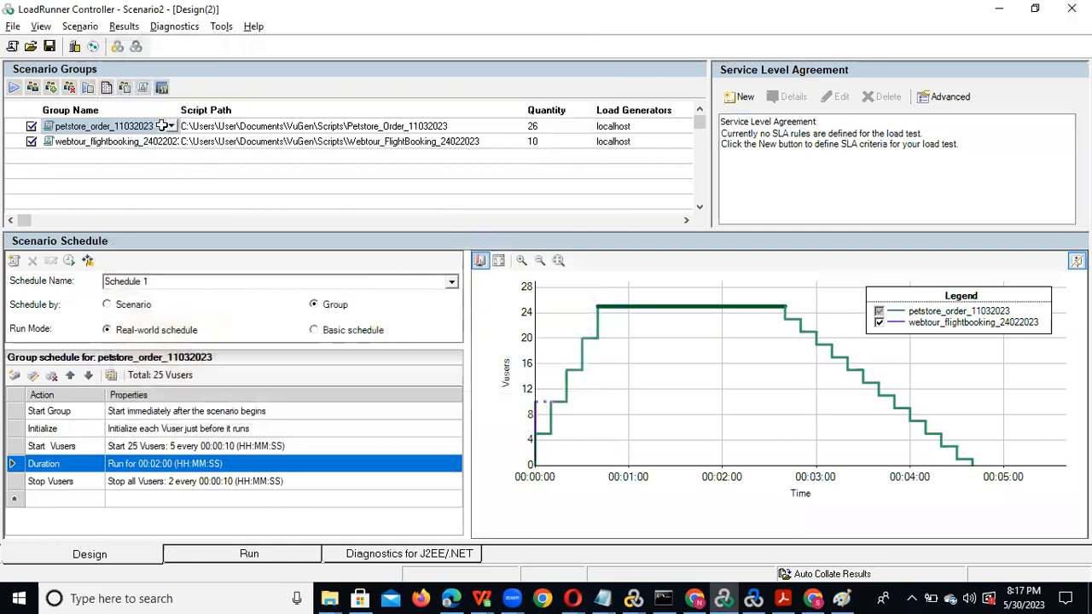
Delete the petstore_order_11032023 group from the scenario
left_click(70, 89)
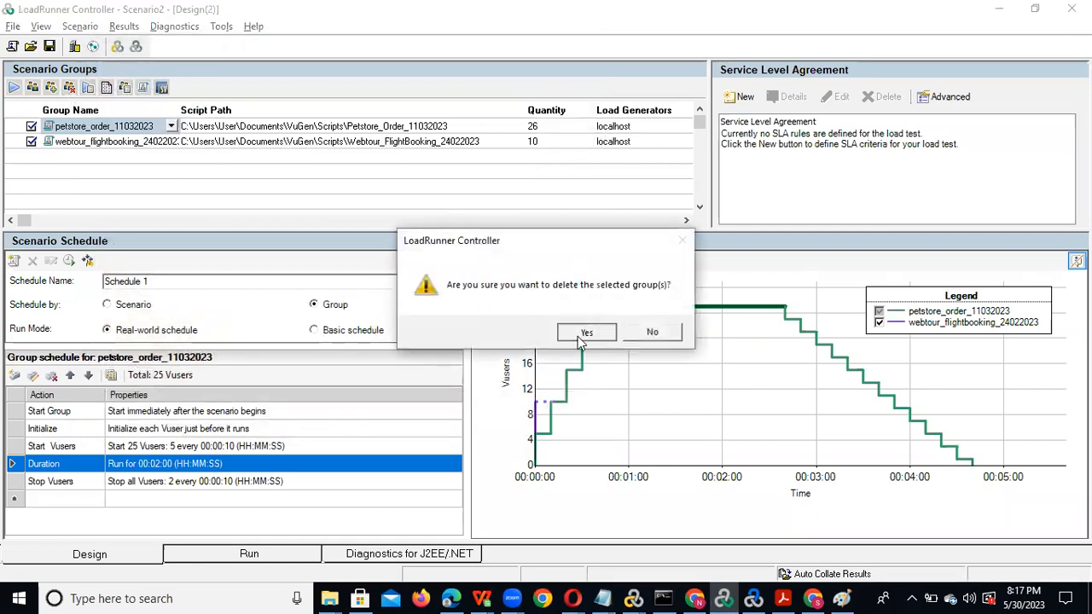
left_click(584, 333)
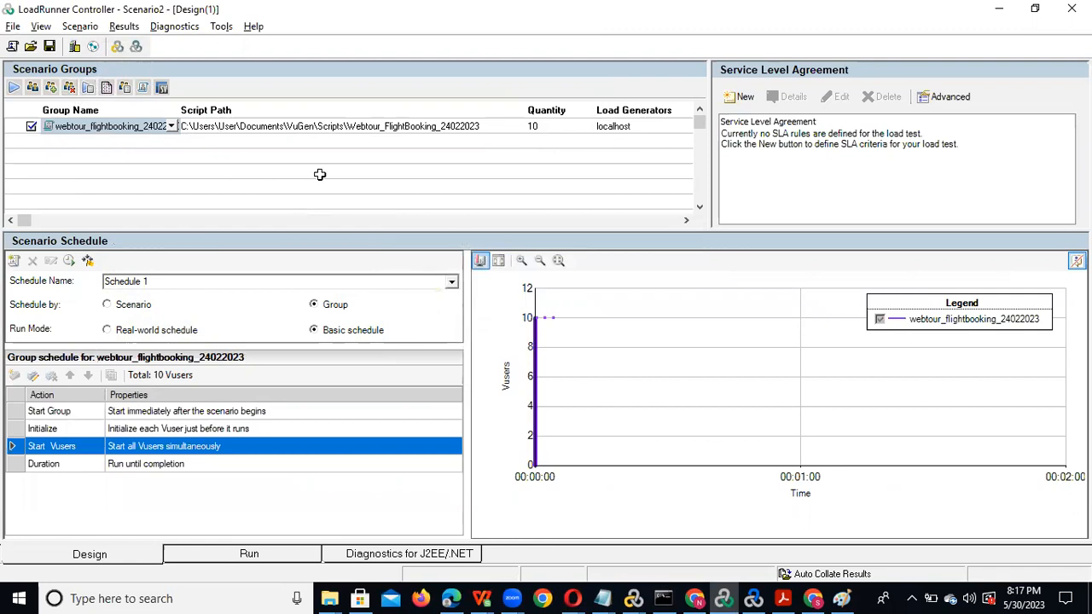
double_click(150, 446)
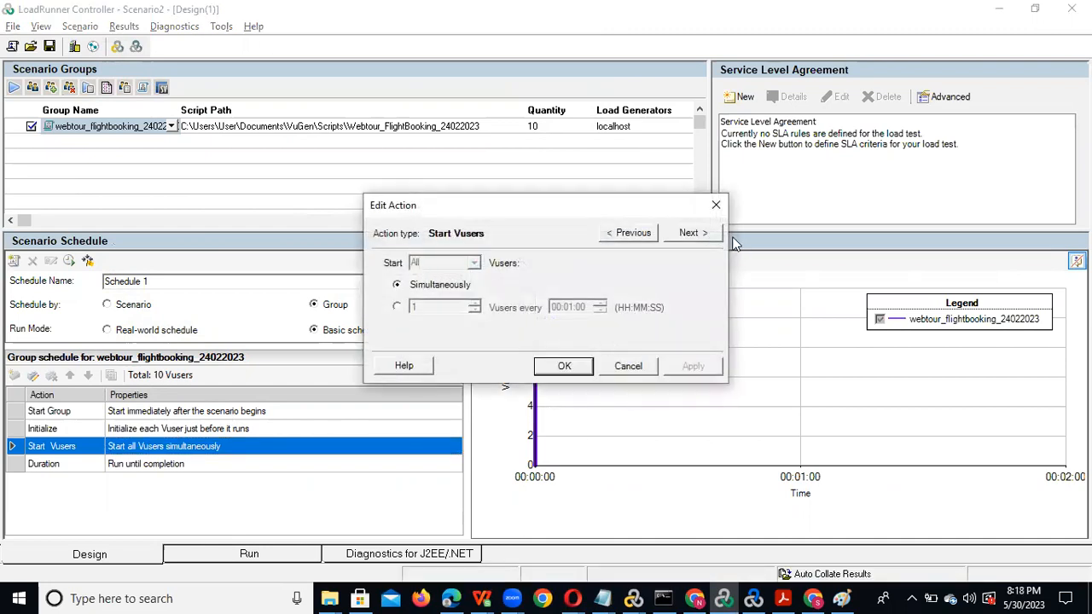
left_click(717, 206)
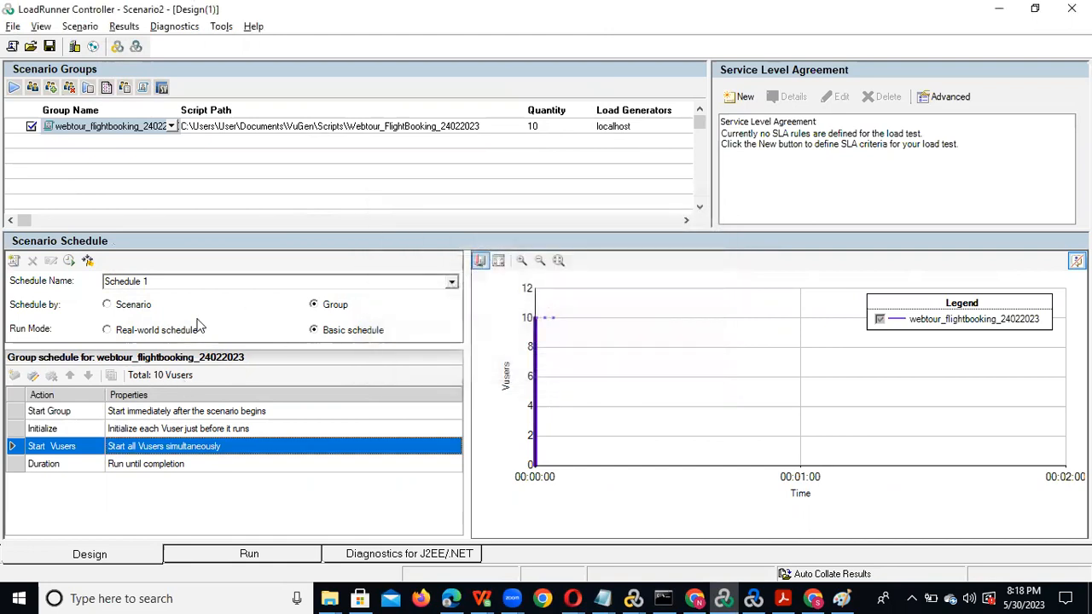
Schedule the test by scenario instead of by group, using the real-world schedule run mode
left_click(133, 306)
left_click(315, 332)
left_click(587, 341)
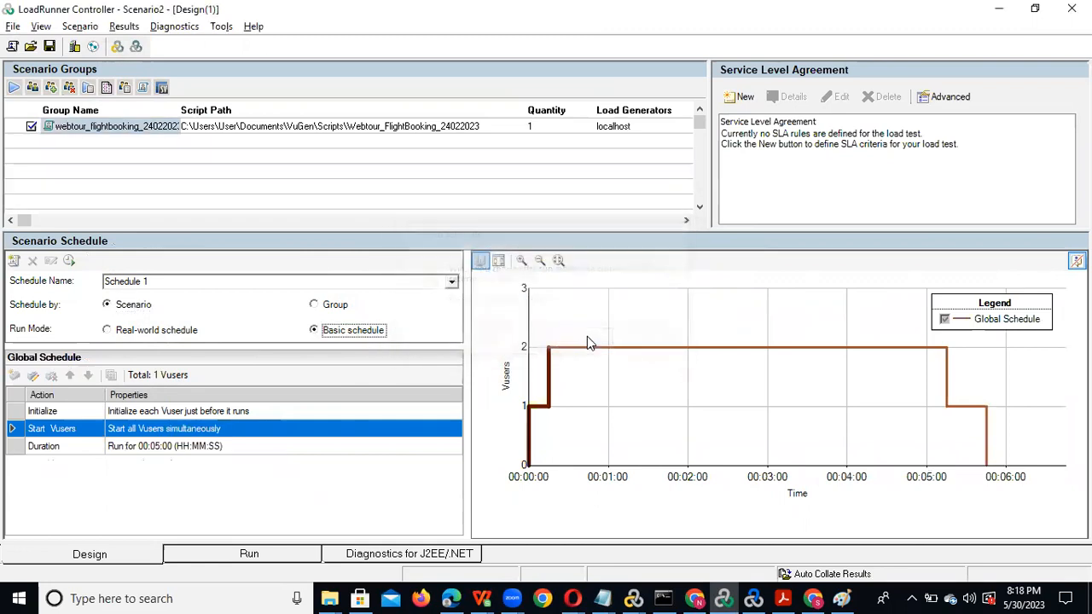
left_click(201, 336)
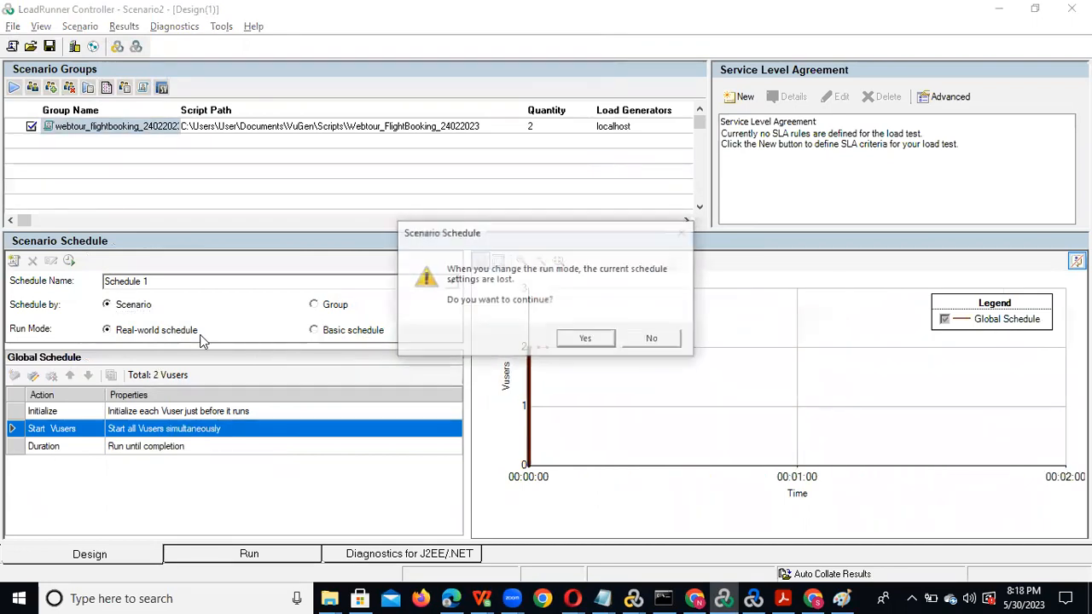
left_click(576, 339)
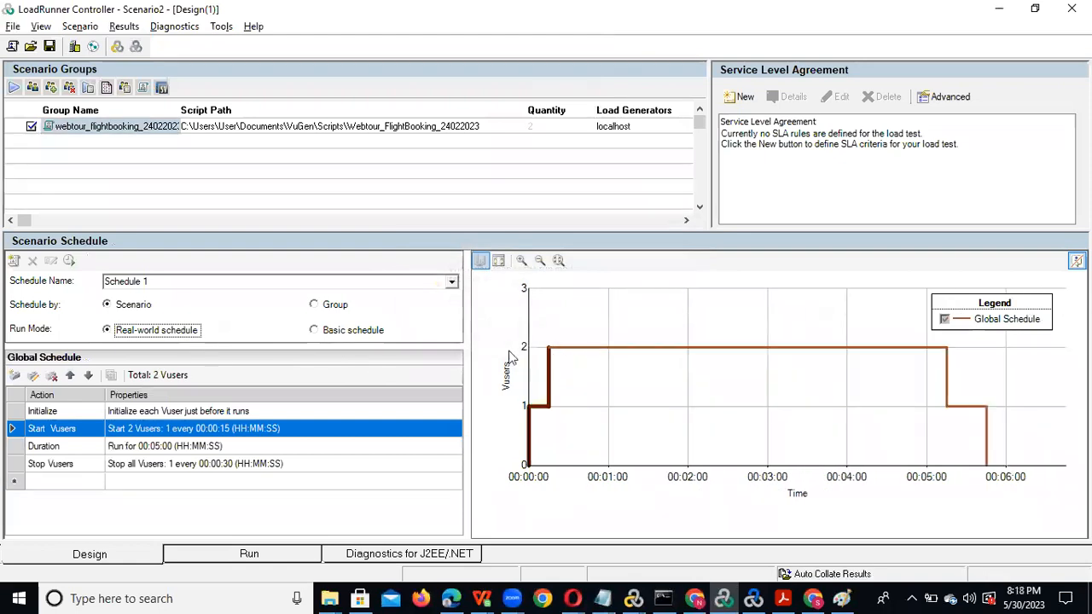
Set the Start Vusers action to start 50 Vusers, 10 every 00:00:05
mouse_move(551, 379)
left_click(162, 433)
double_click(163, 430)
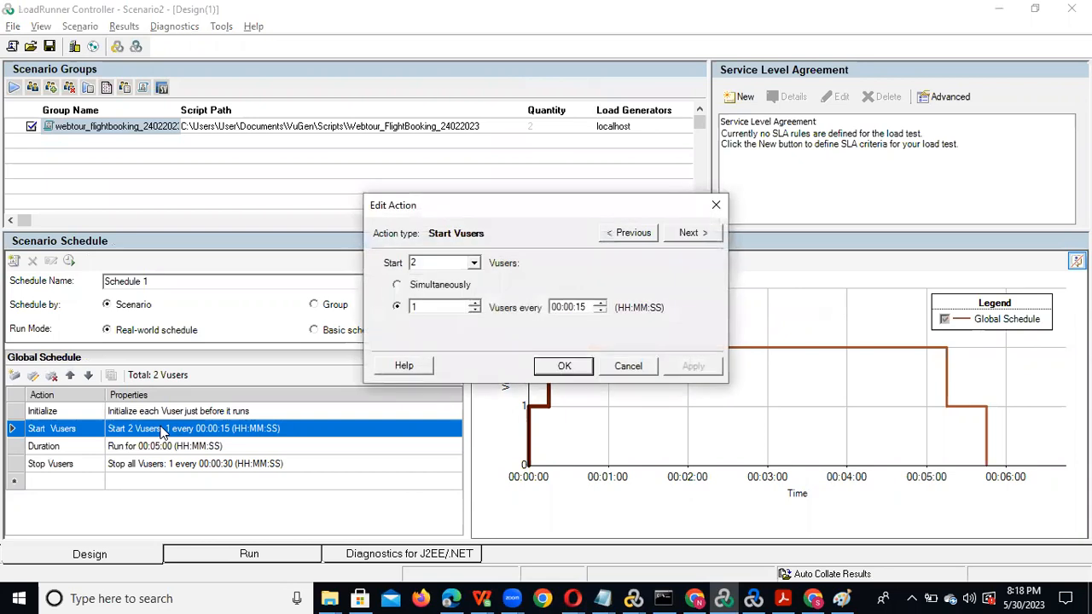
double_click(424, 262)
type("50")
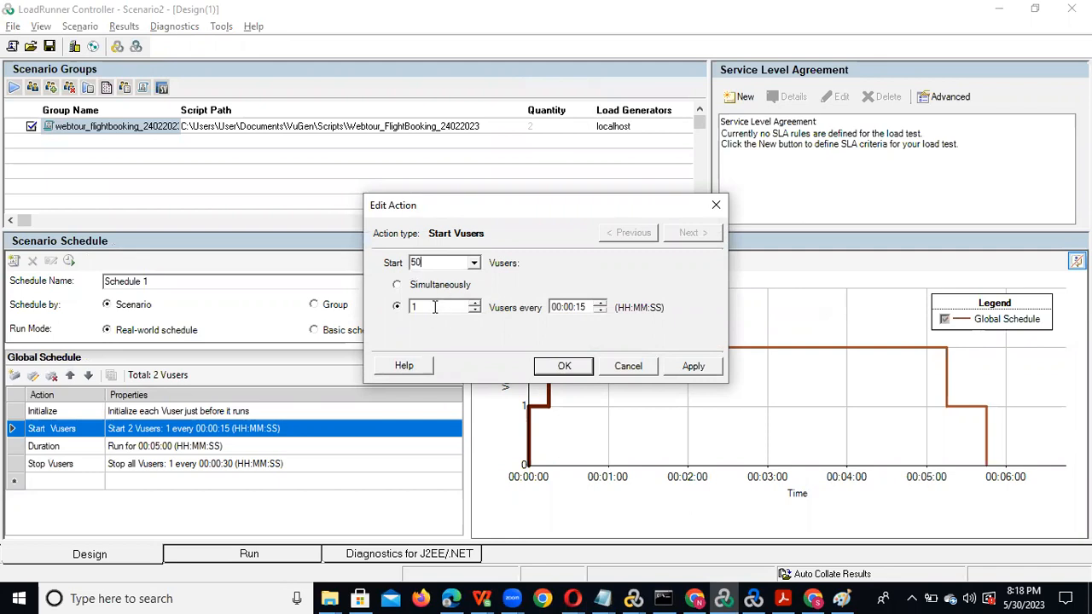
left_click(397, 308)
type("10")
left_click(565, 366)
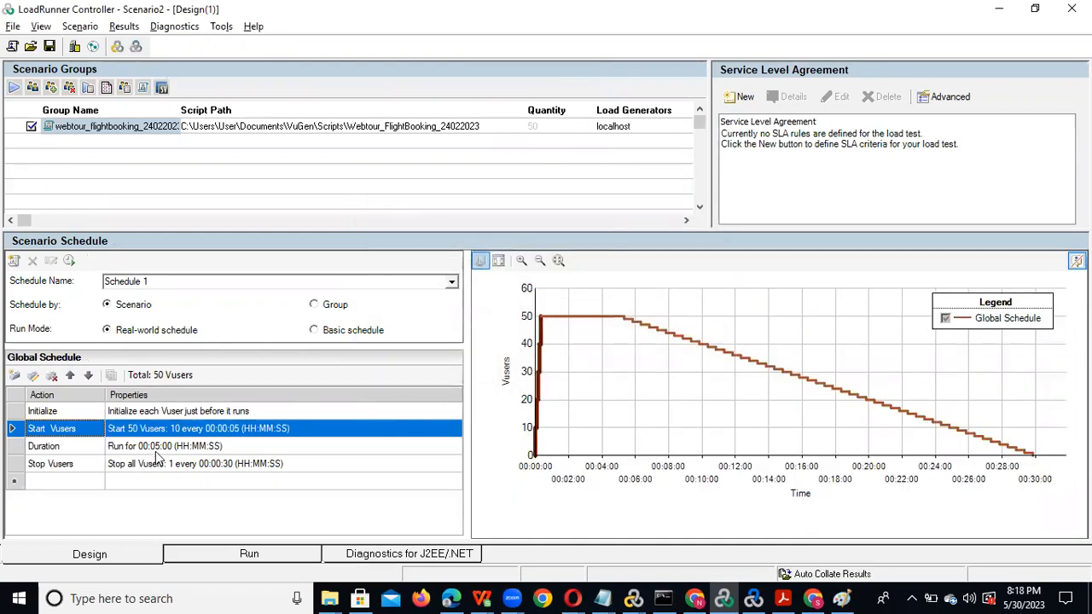
Set the Duration action of the global schedule to run for 00:03:00
left_click(156, 453)
double_click(156, 453)
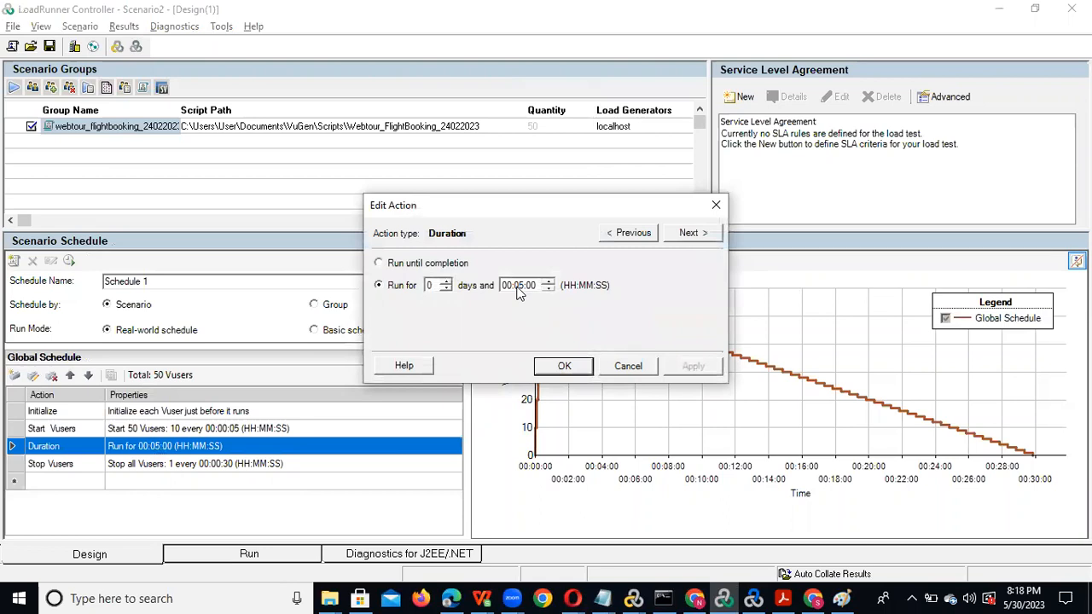
left_click(517, 288)
type("3")
left_click(567, 366)
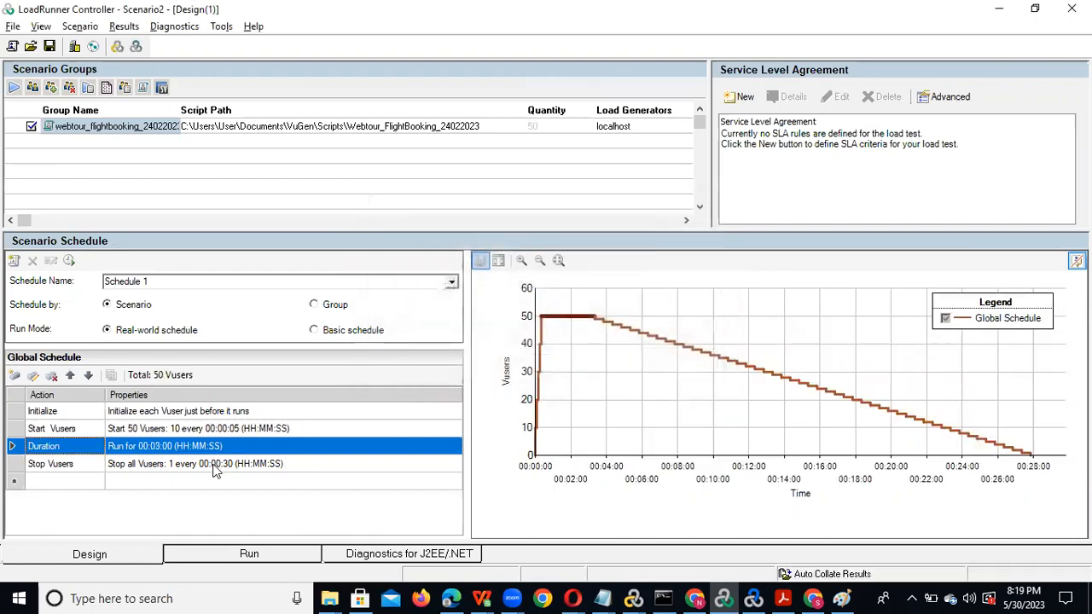
Set the Stop Vusers action to stop all Vusers, 10 every 00:00:05
left_click(216, 470)
double_click(216, 470)
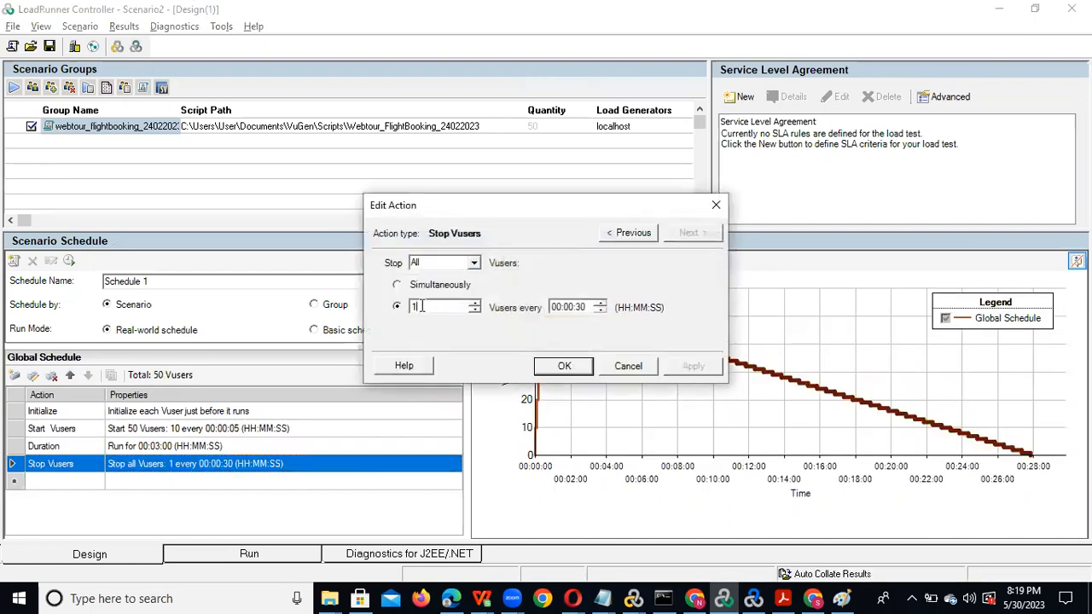
type("0")
left_click(563, 366)
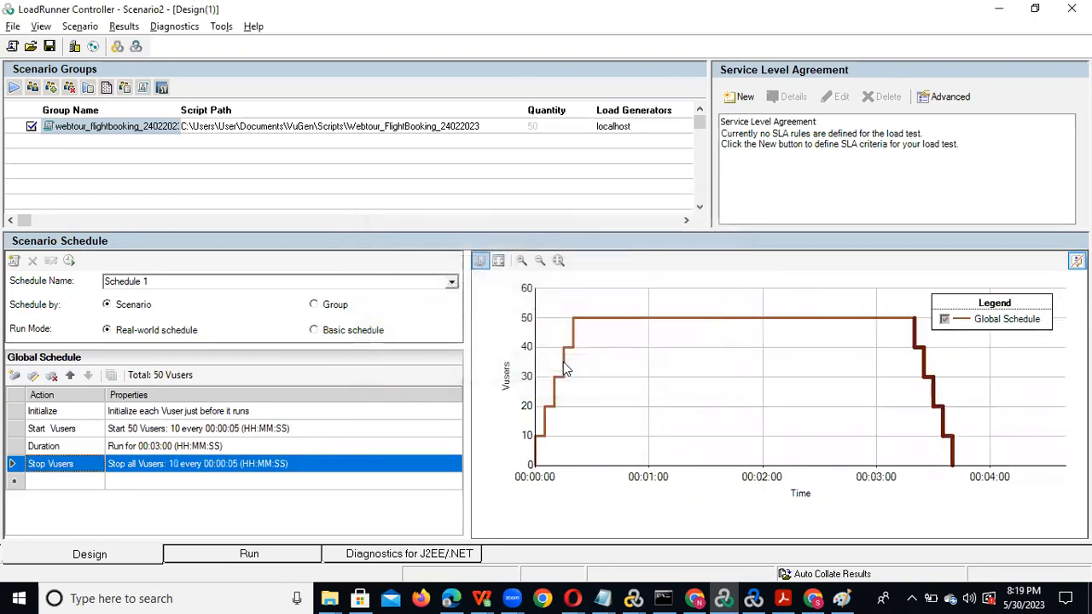
Start a new service level agreement goal measuring the average transaction response time
left_click(742, 97)
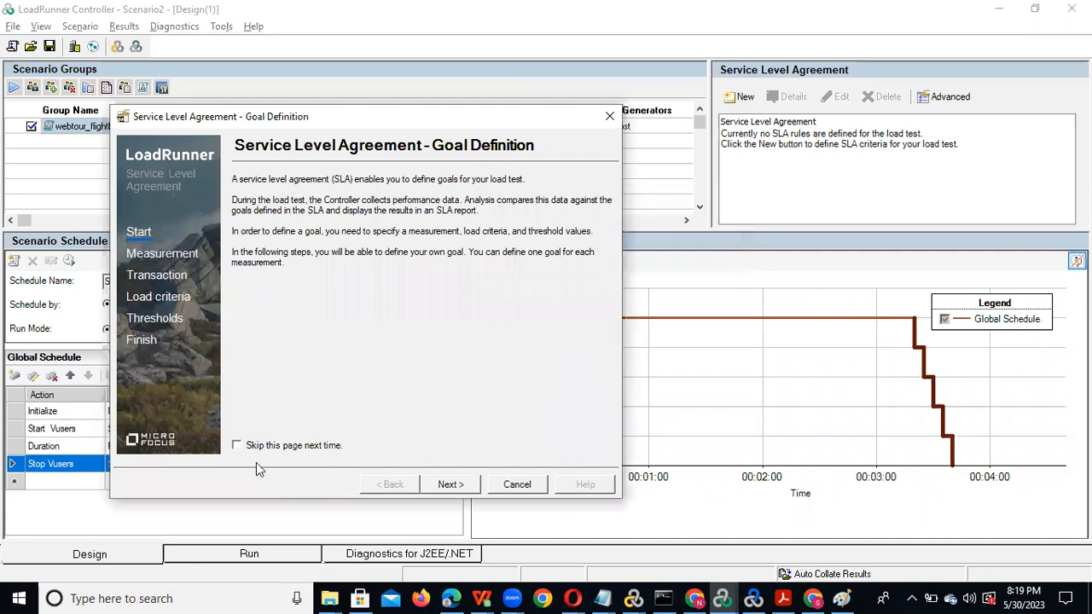
left_click(447, 483)
left_click(475, 257)
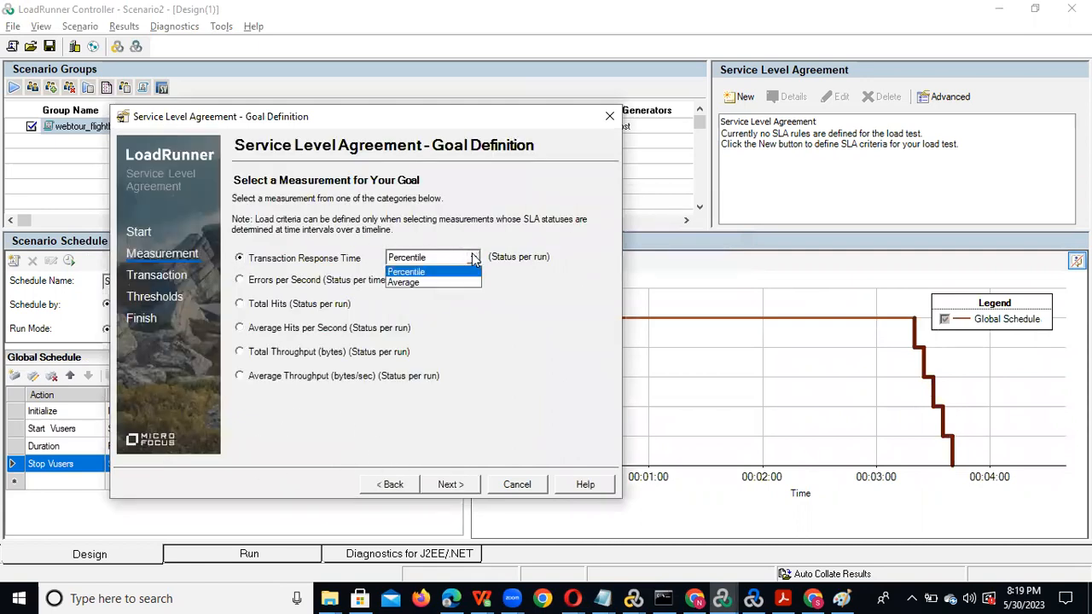
left_click(430, 283)
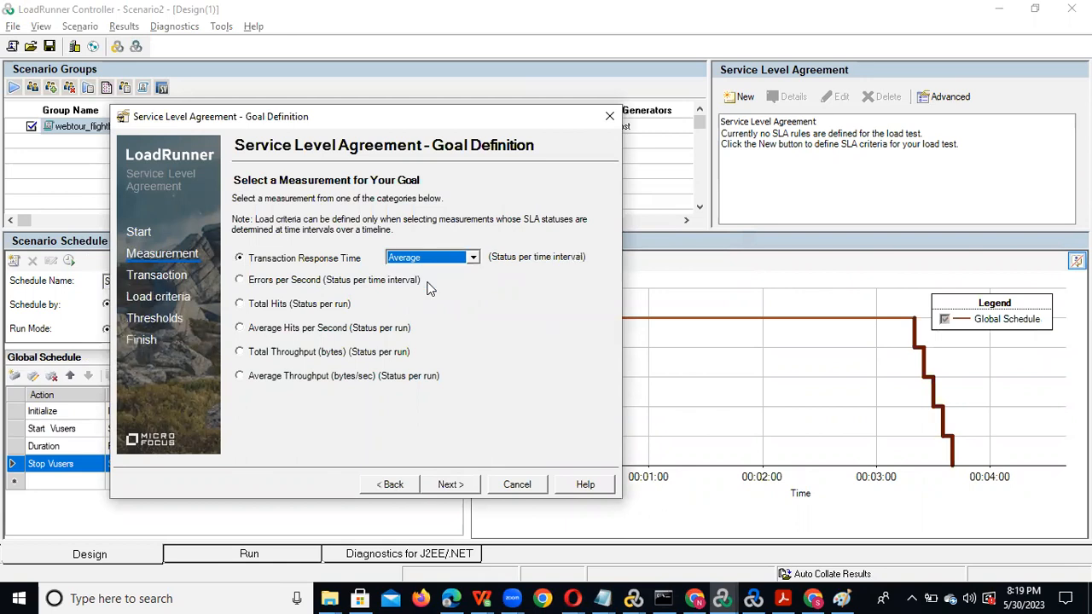
left_click(450, 484)
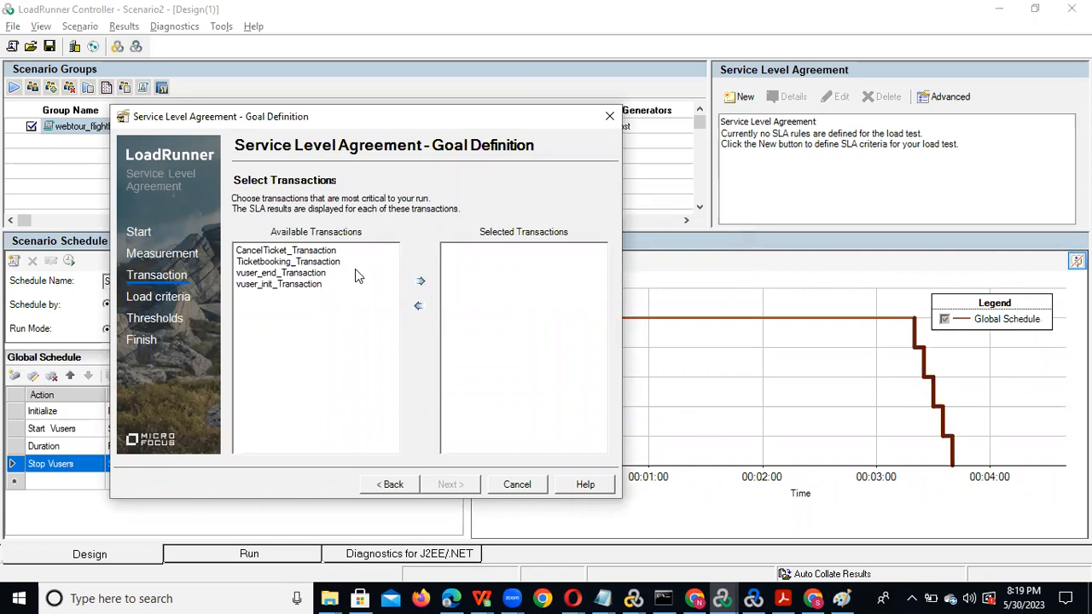
Add Ticketbooking_Transaction and CancelTicket_Transaction to the selected transactions of the SLA goal
left_click(297, 263)
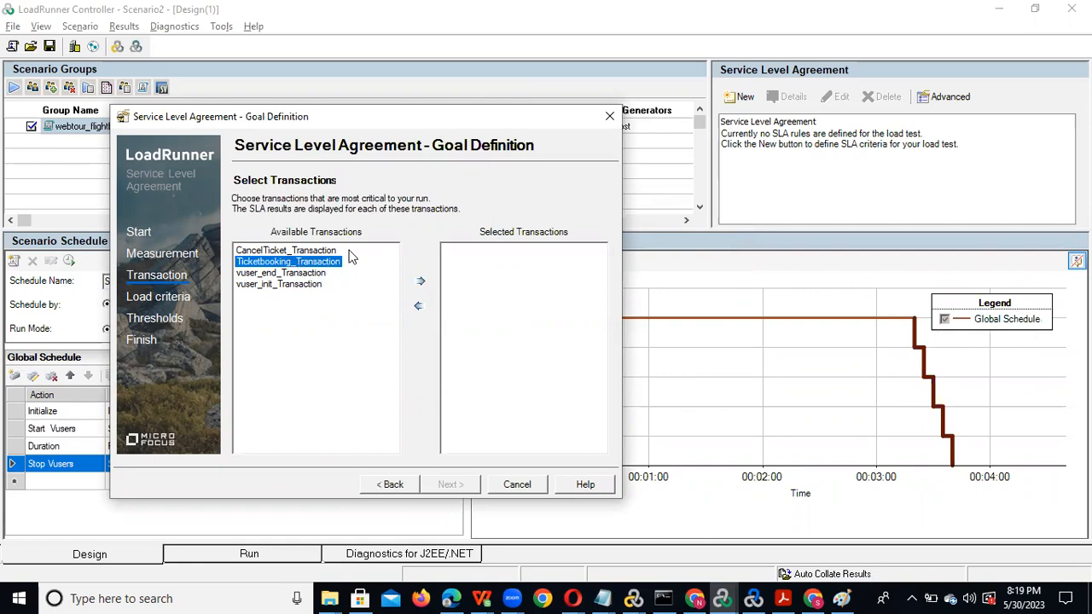
left_click(418, 284)
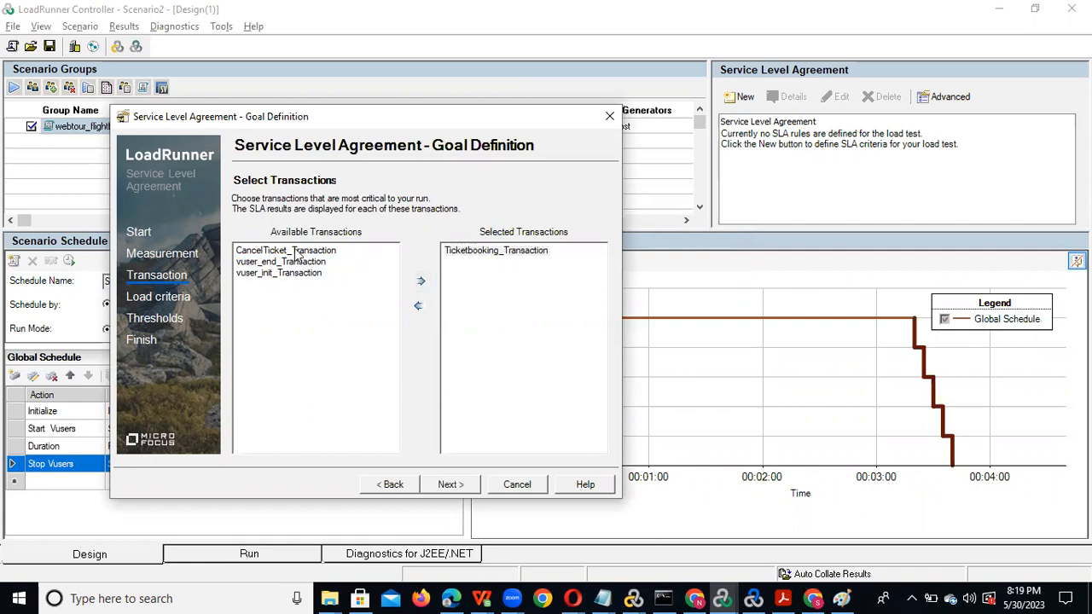
left_click(297, 251)
left_click(420, 282)
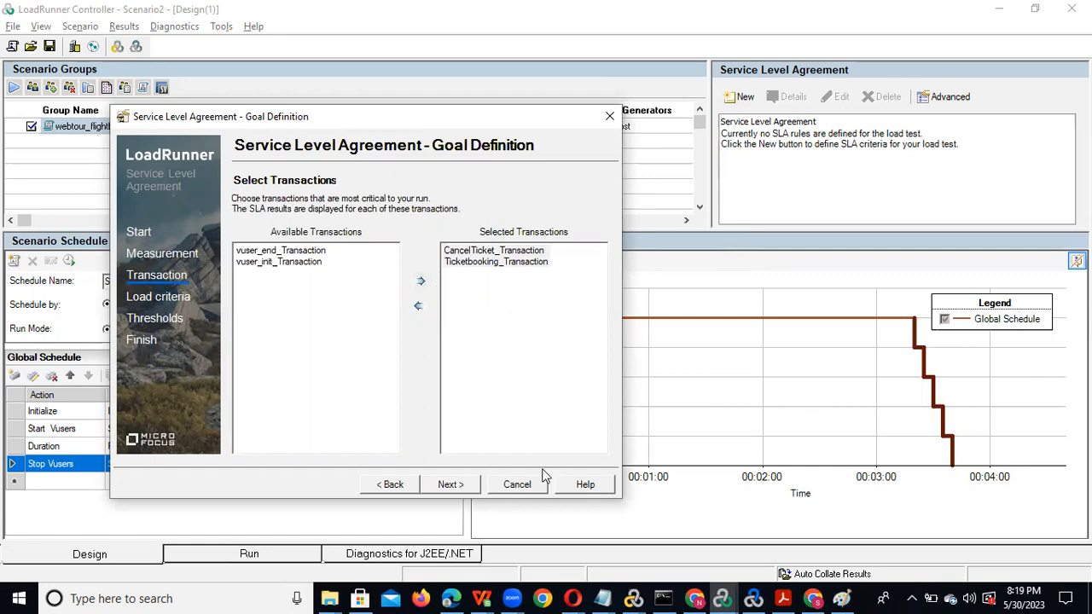
Set the SLA load criteria to Running Vusers with load values less than 2 and greater than or equal to 2
left_click(451, 484)
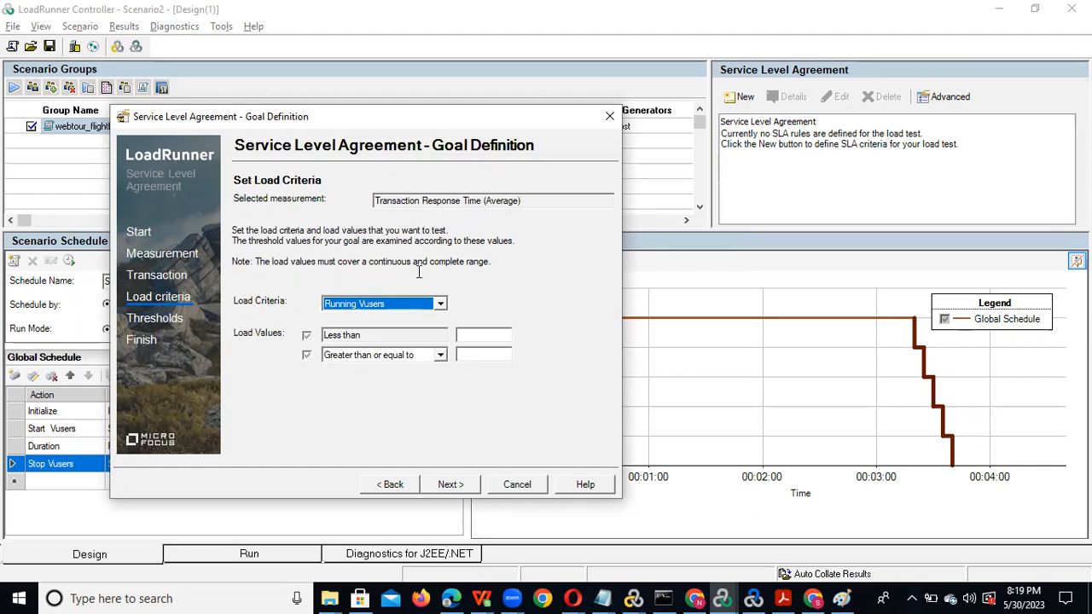
left_click(440, 304)
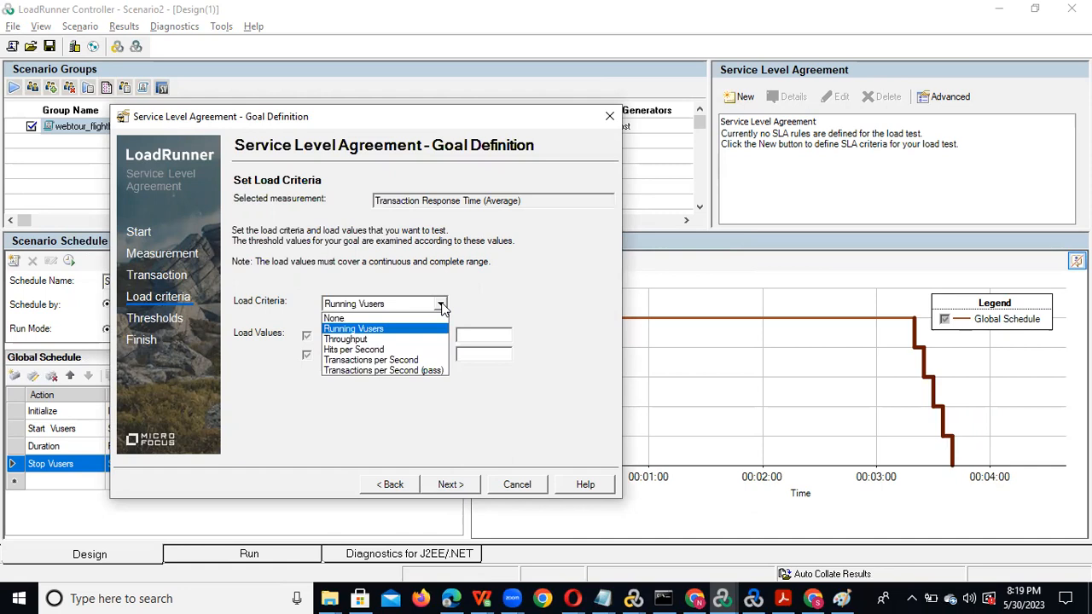
left_click(441, 308)
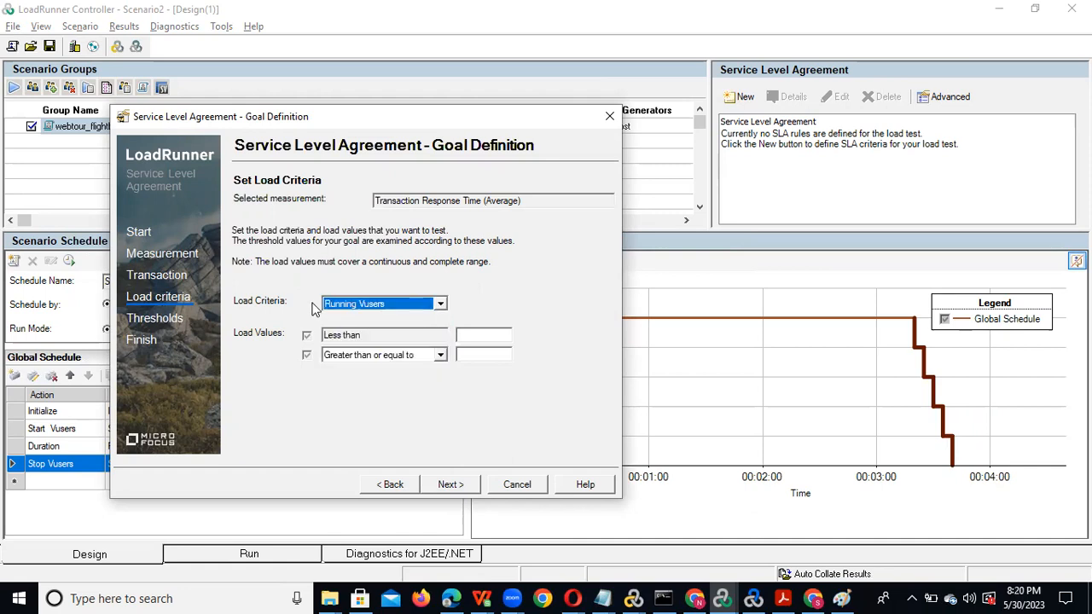
left_click(479, 336)
type("2")
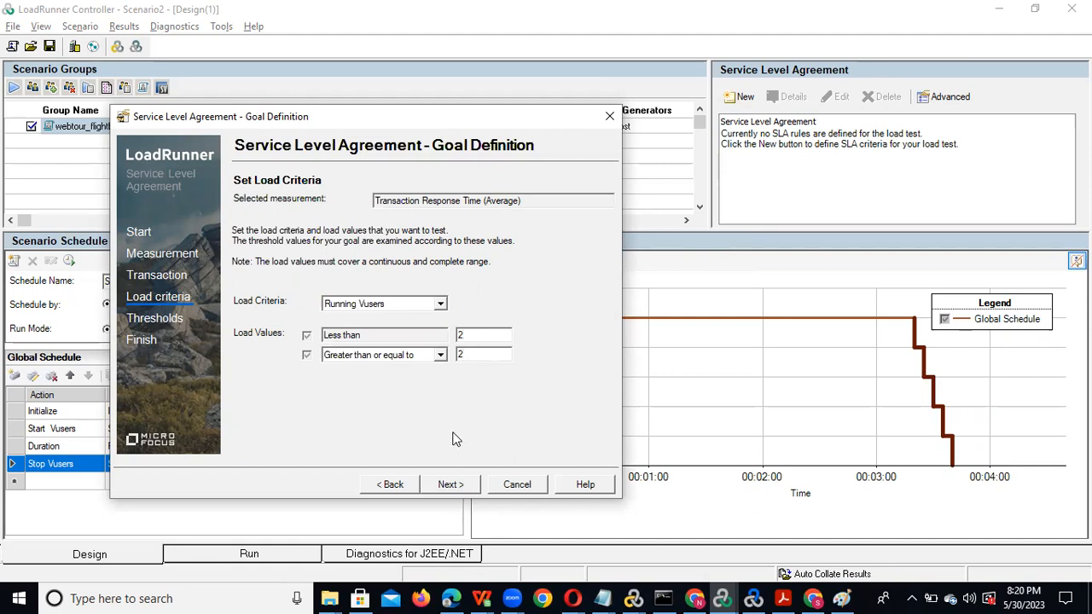
left_click(450, 484)
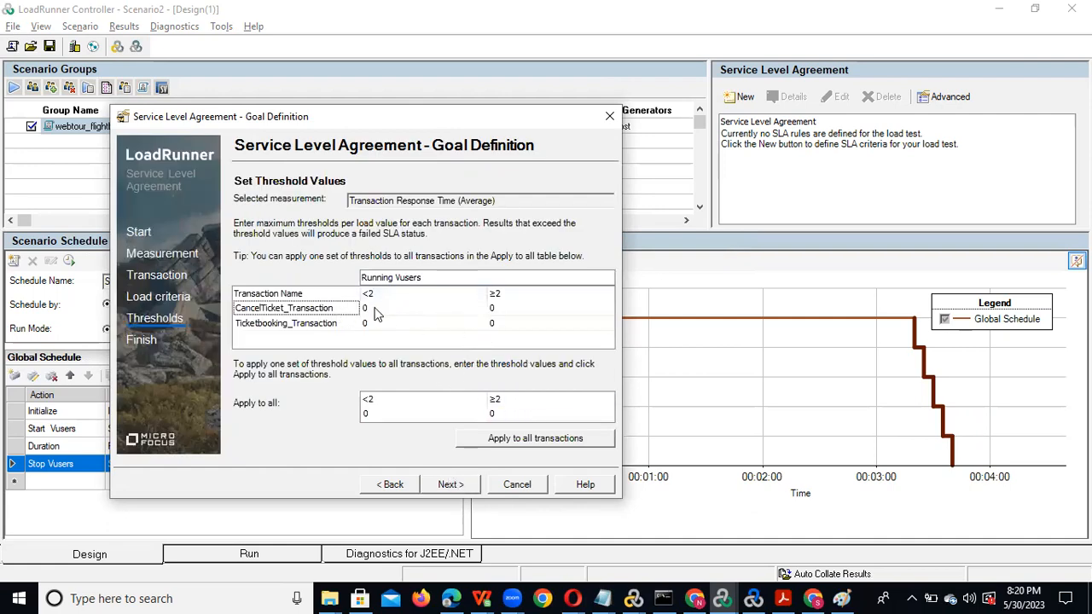
Set the CancelTicket_Transaction response time thresholds to 2 for both Running Vusers ranges
left_click(409, 302)
left_click(394, 302)
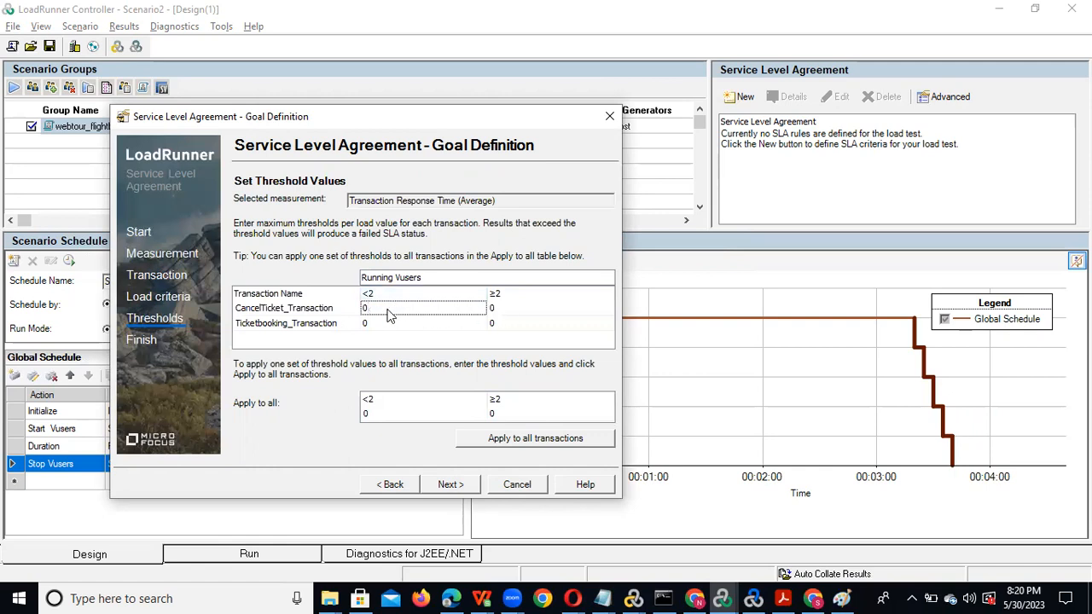
left_click(529, 438)
left_click(529, 438)
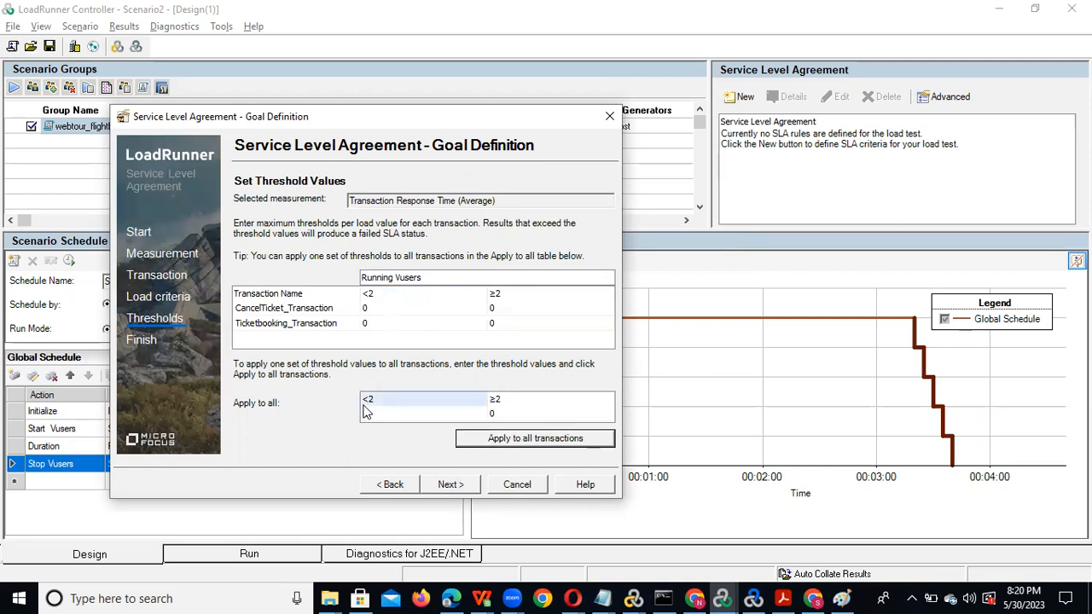
left_click(376, 309)
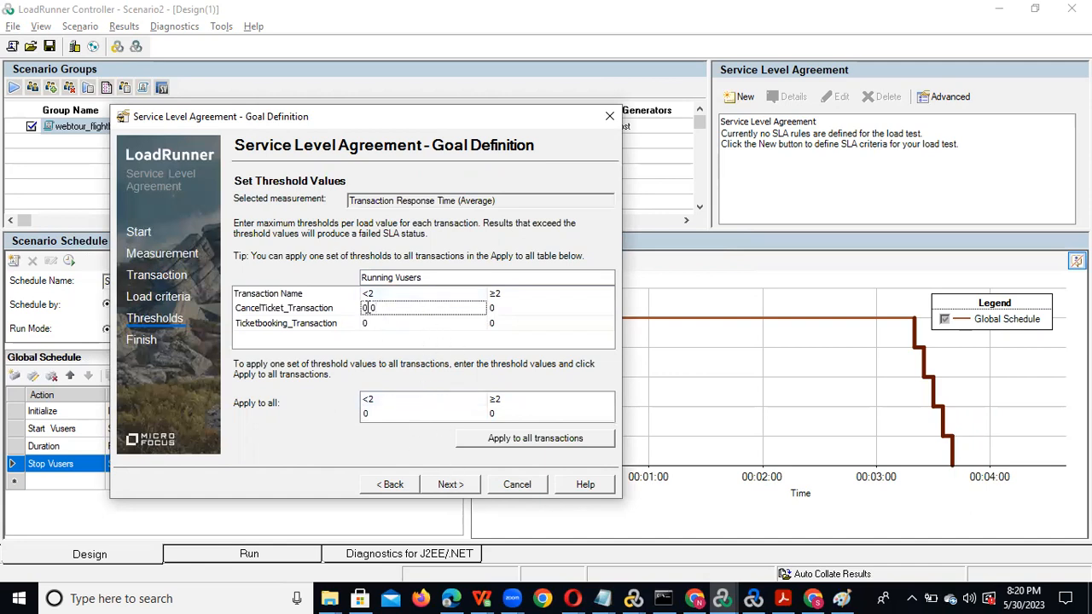
type("2")
left_click(500, 308)
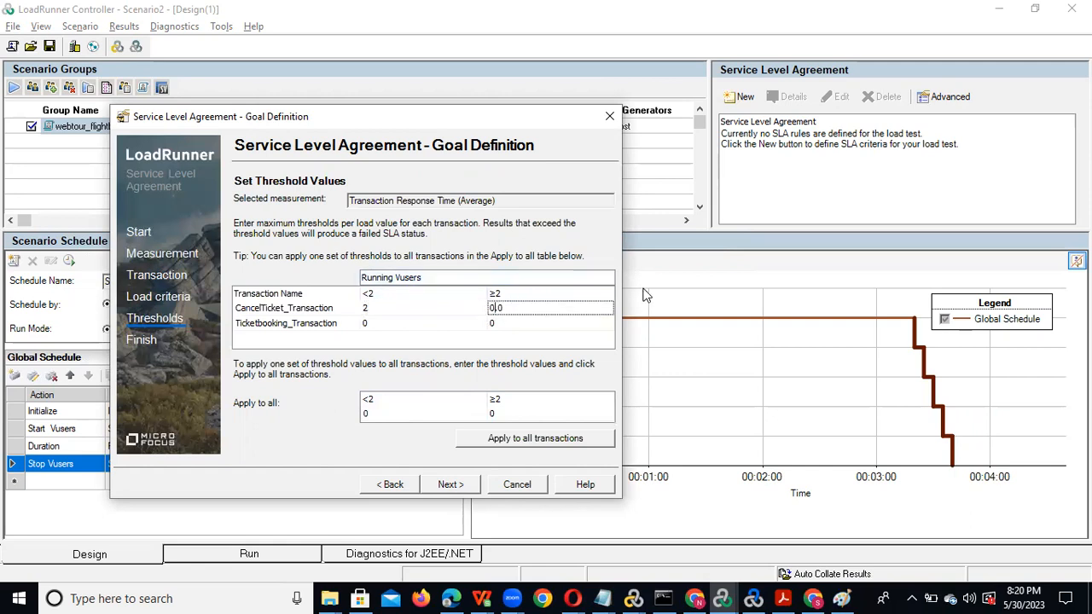
type("2")
key("Return")
Set the Ticketbooking_Transaction response time thresholds to 2 for both Running Vusers ranges
left_click(379, 326)
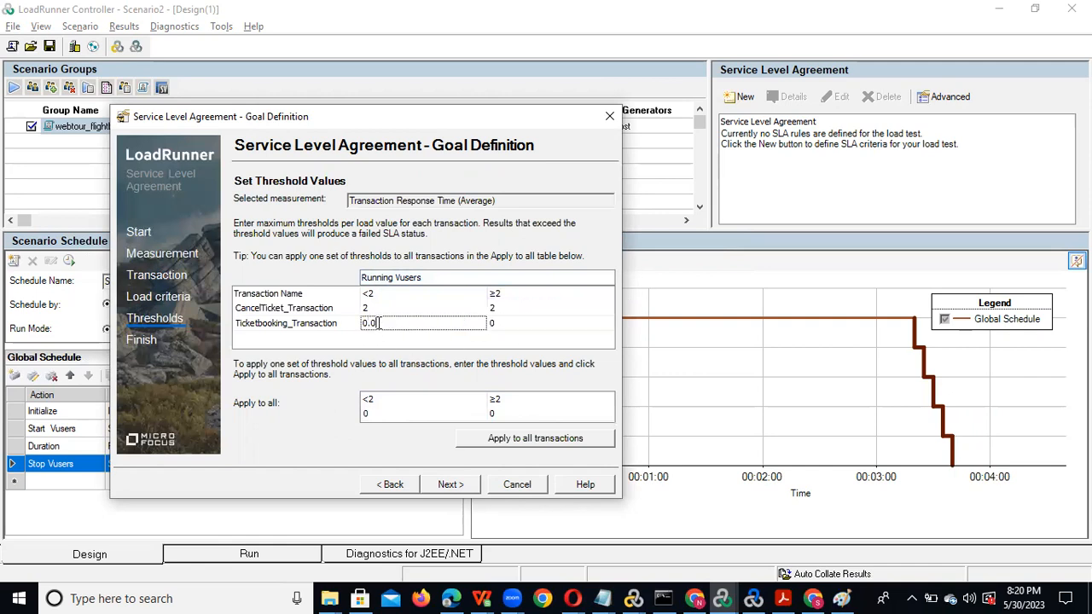
type("2")
left_click(493, 322)
left_click(493, 322)
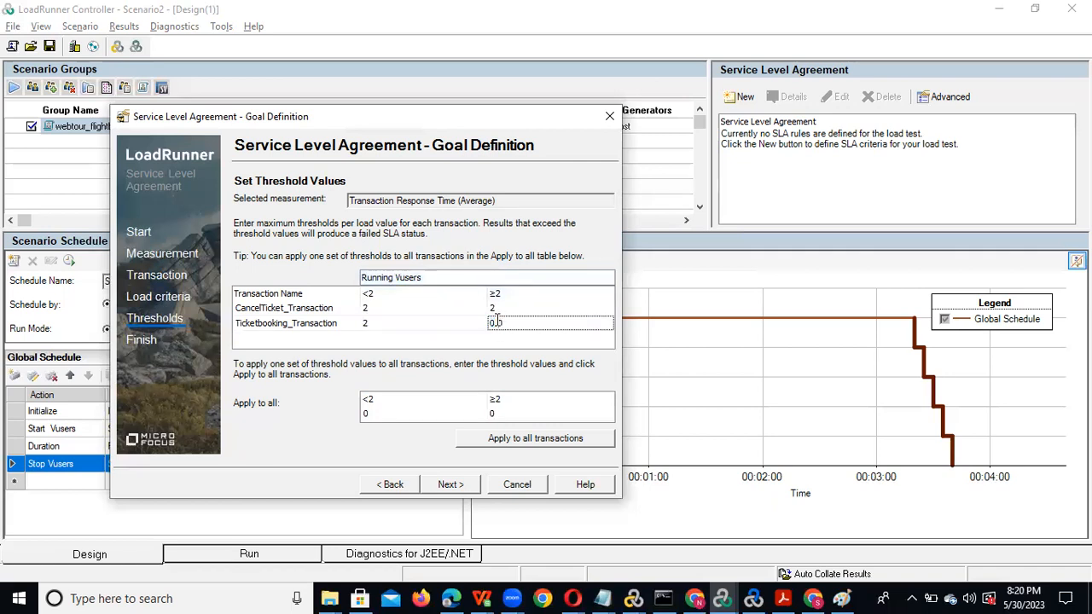
key("BackSpace")
type("2")
Apply the common threshold values of 0 to all transactions and finish the SLA definition
left_click(530, 439)
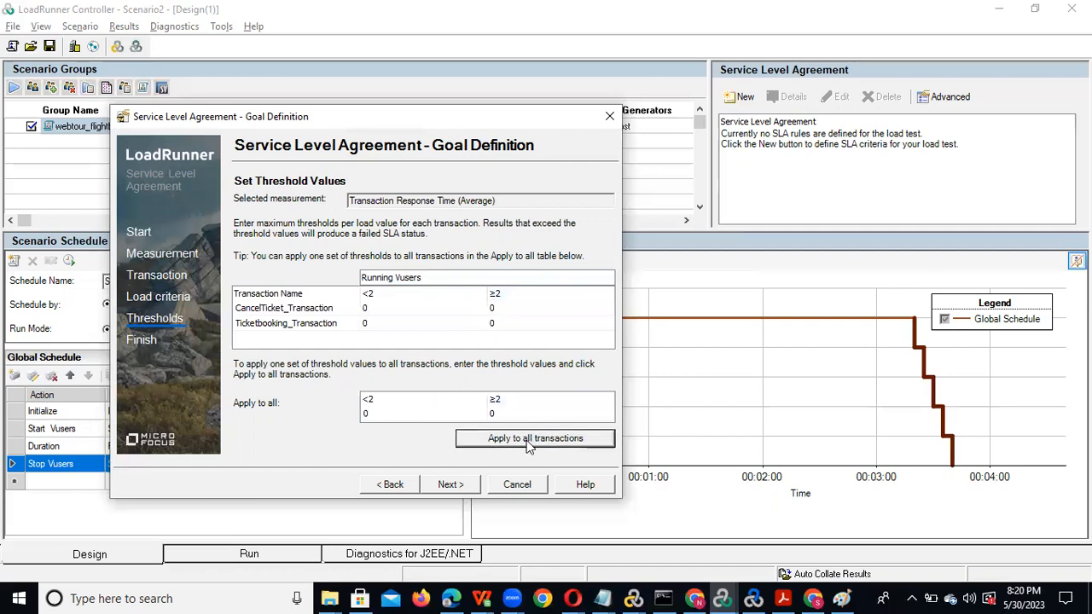
left_click(452, 484)
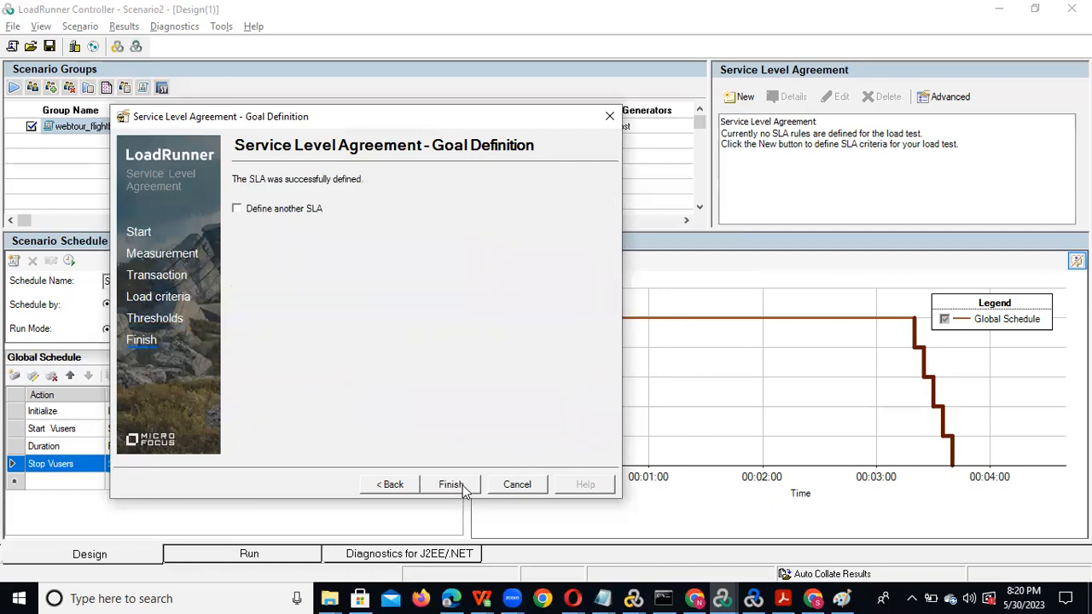
left_click(460, 488)
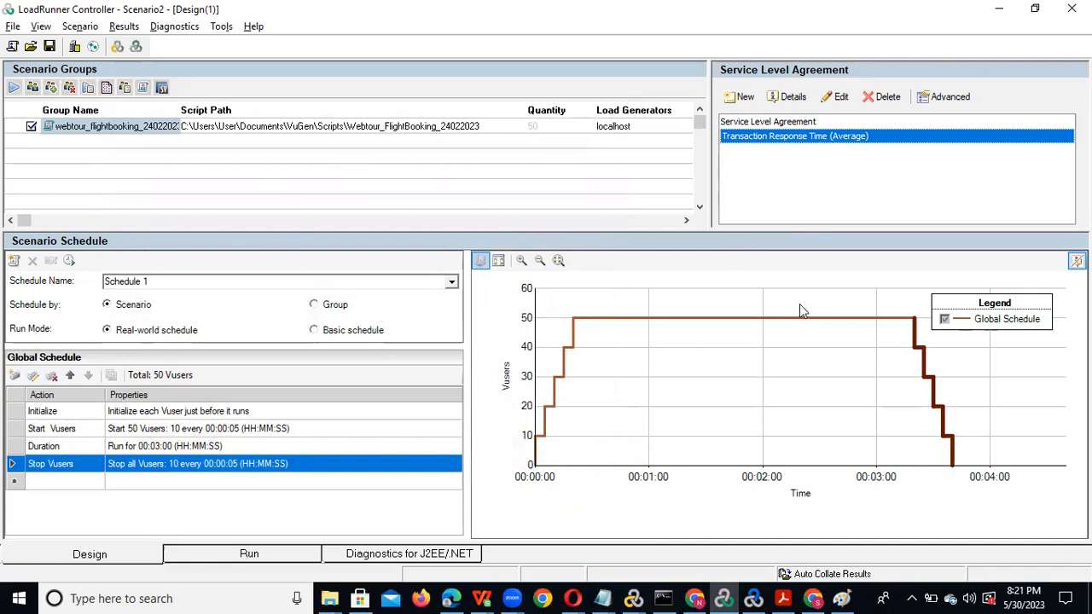
Connect the localhost load generator and switch the scenario to the Run view
mouse_move(610, 327)
left_click(74, 46)
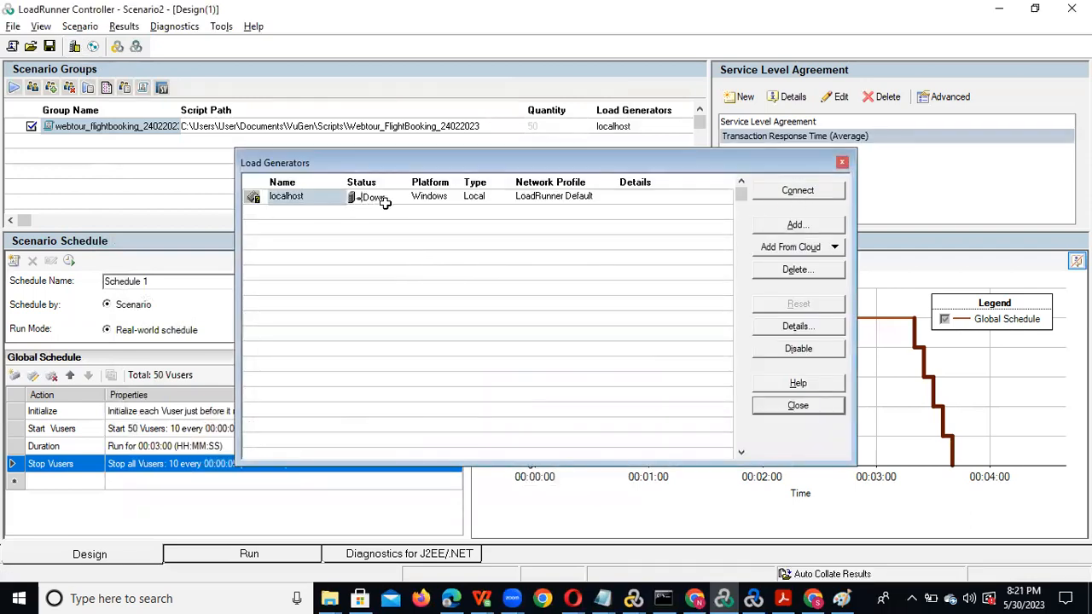
left_click(802, 190)
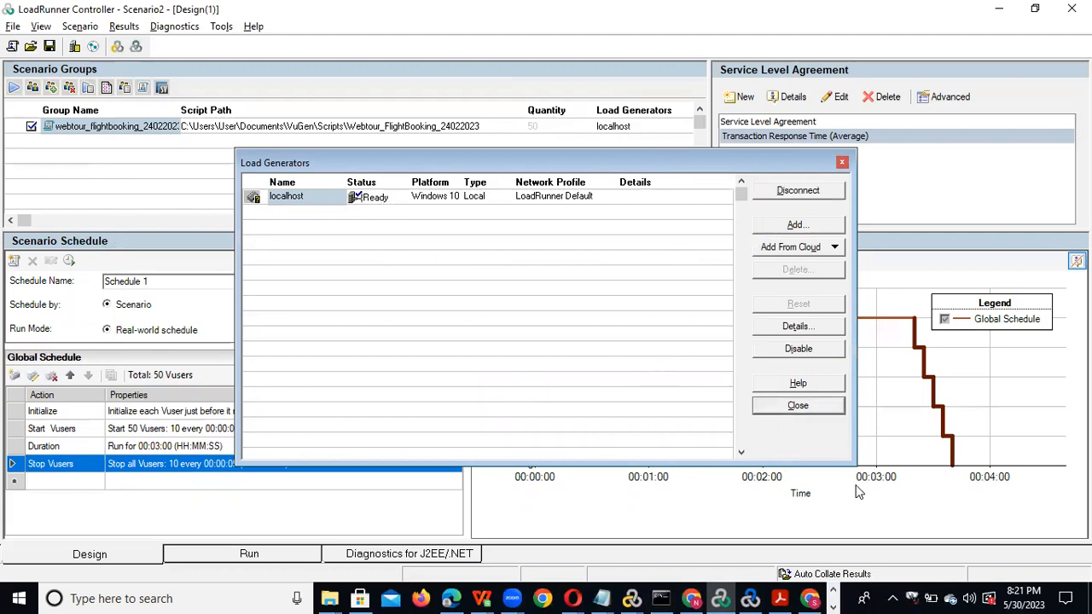
left_click(841, 162)
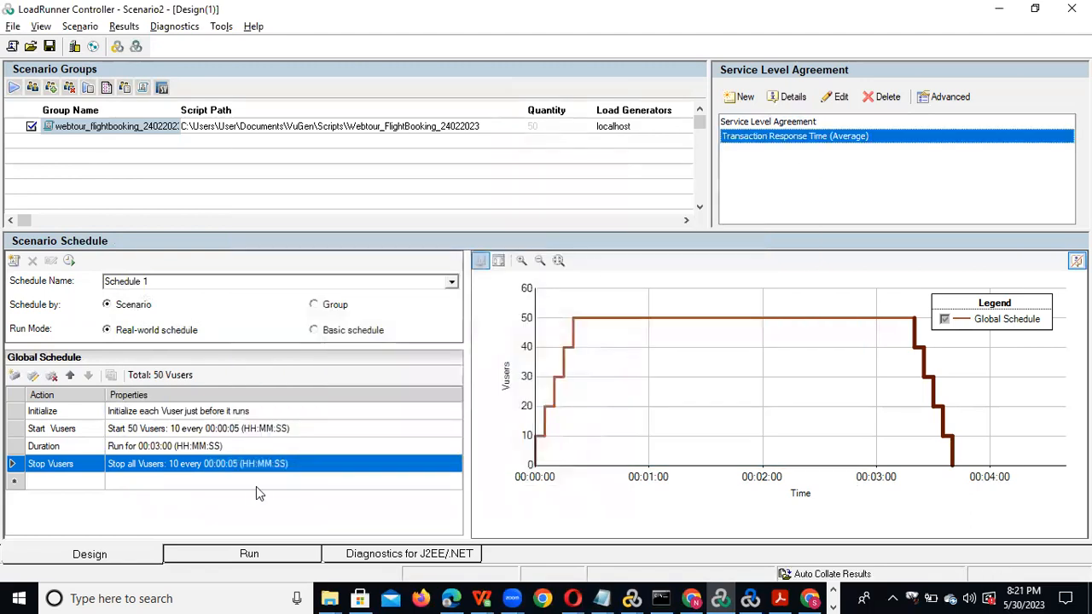
left_click(230, 554)
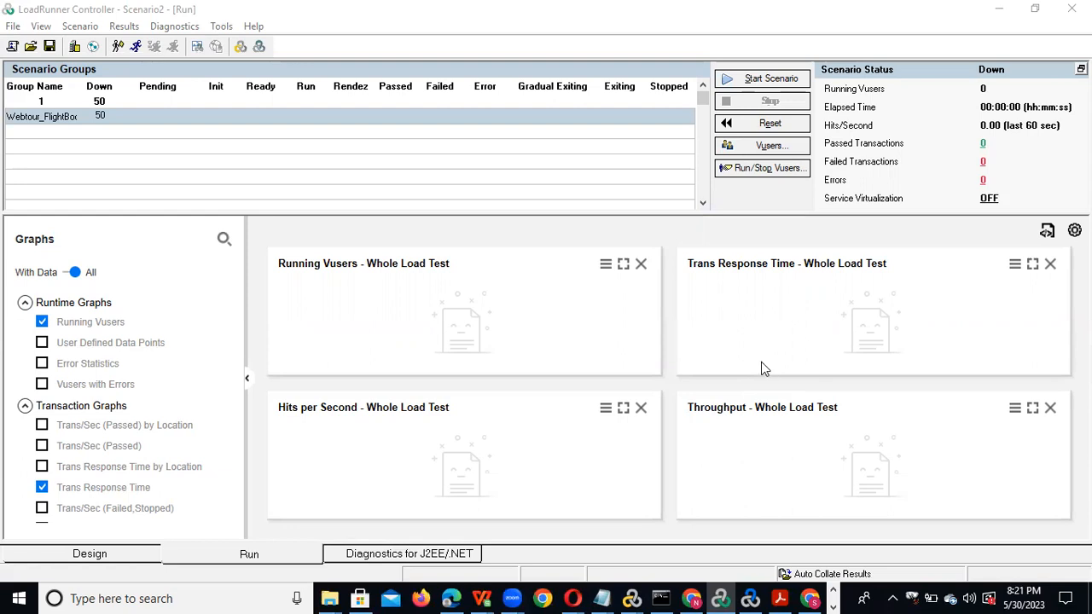
Open Windows Task Manager and examine the machine's CPU and memory performance
right_click(884, 595)
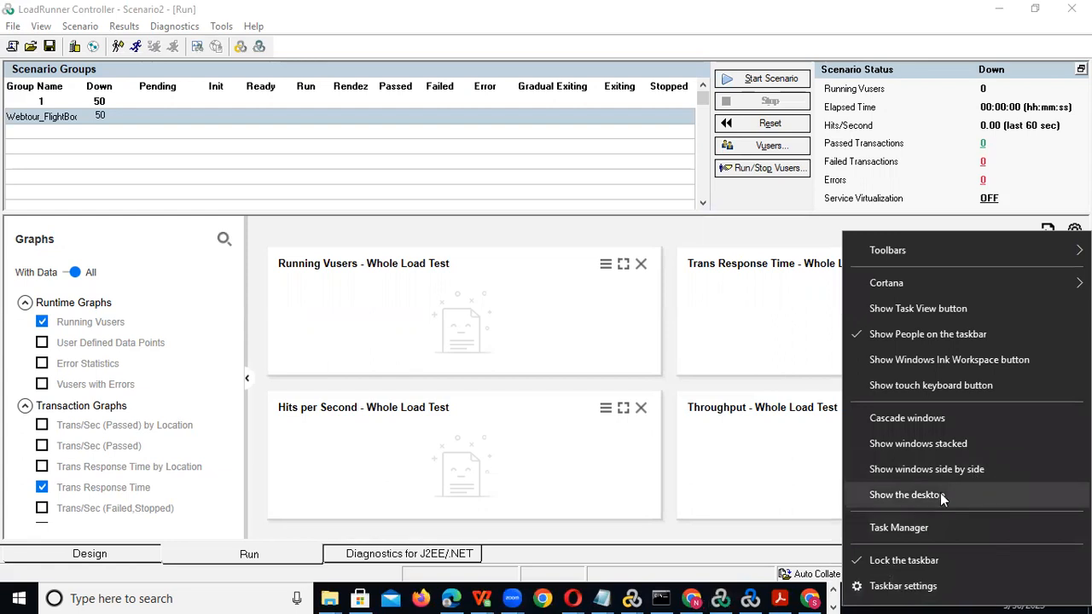
left_click(903, 532)
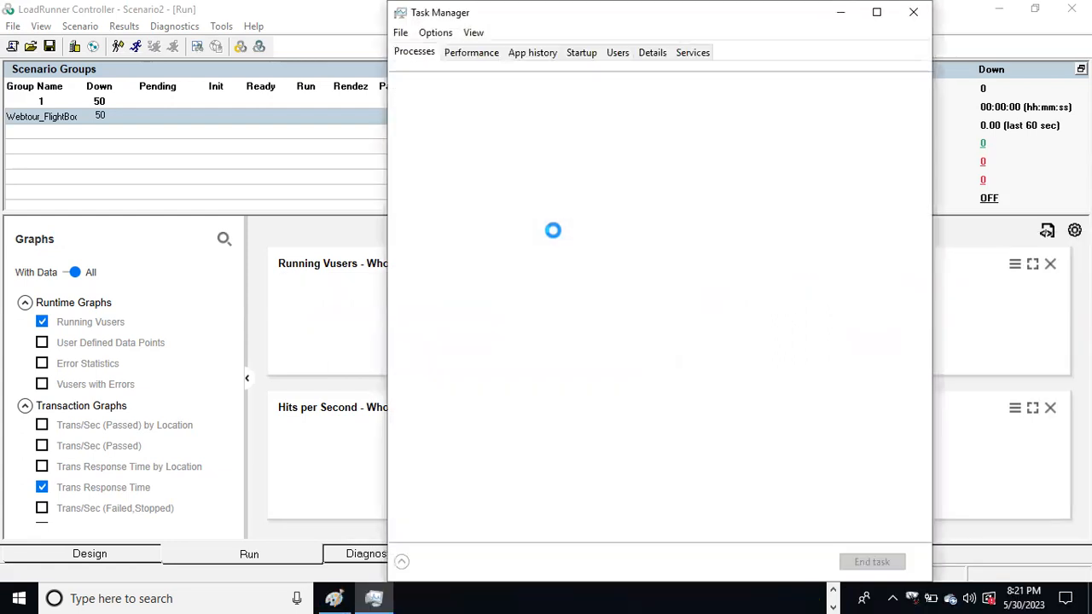
left_click(472, 55)
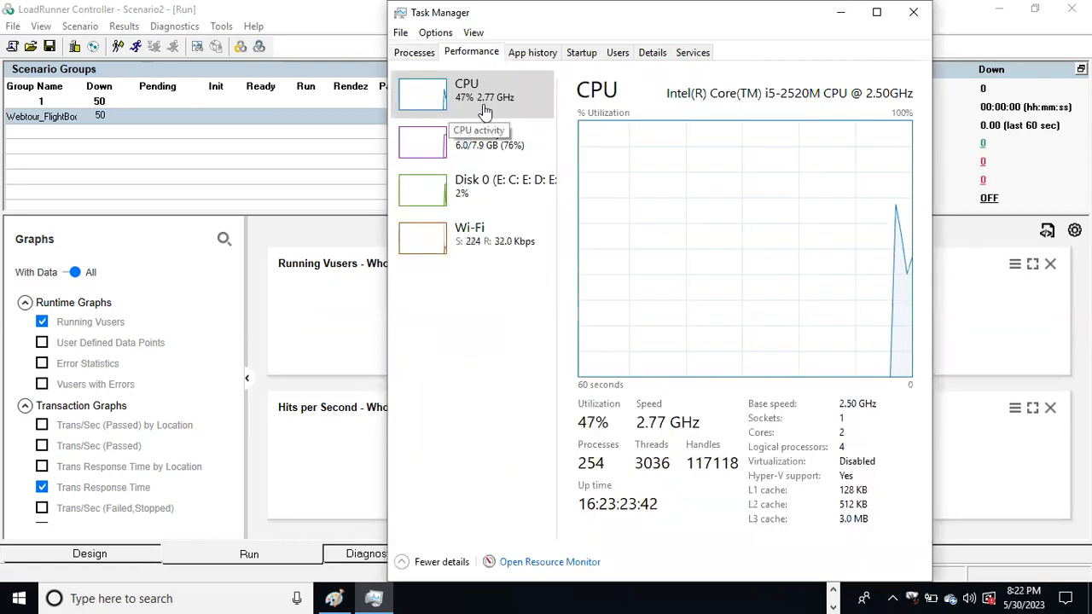
left_click(501, 151)
left_click(496, 98)
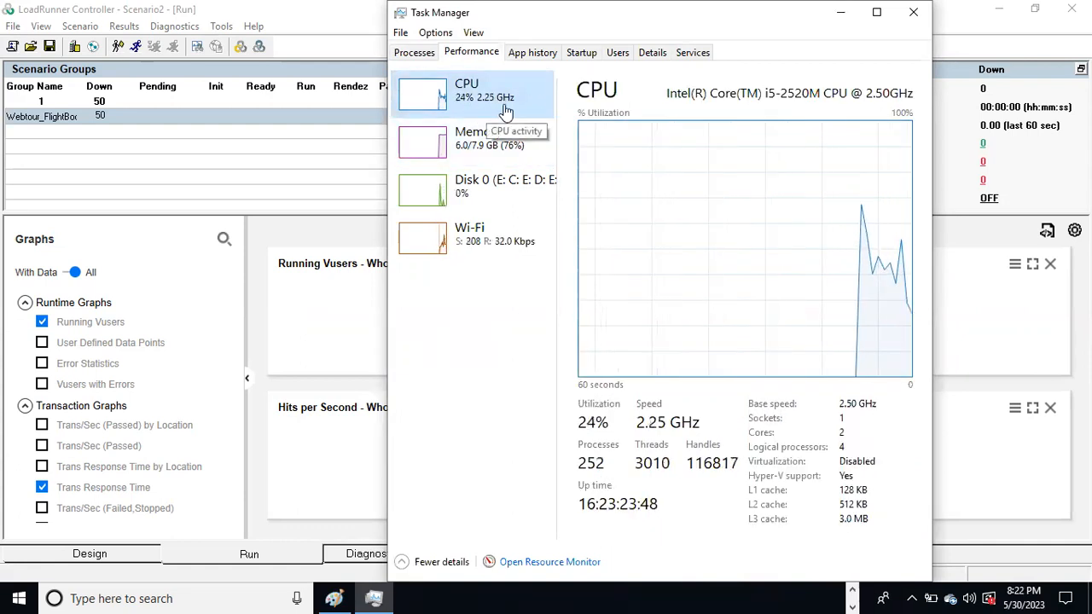
left_click(536, 153)
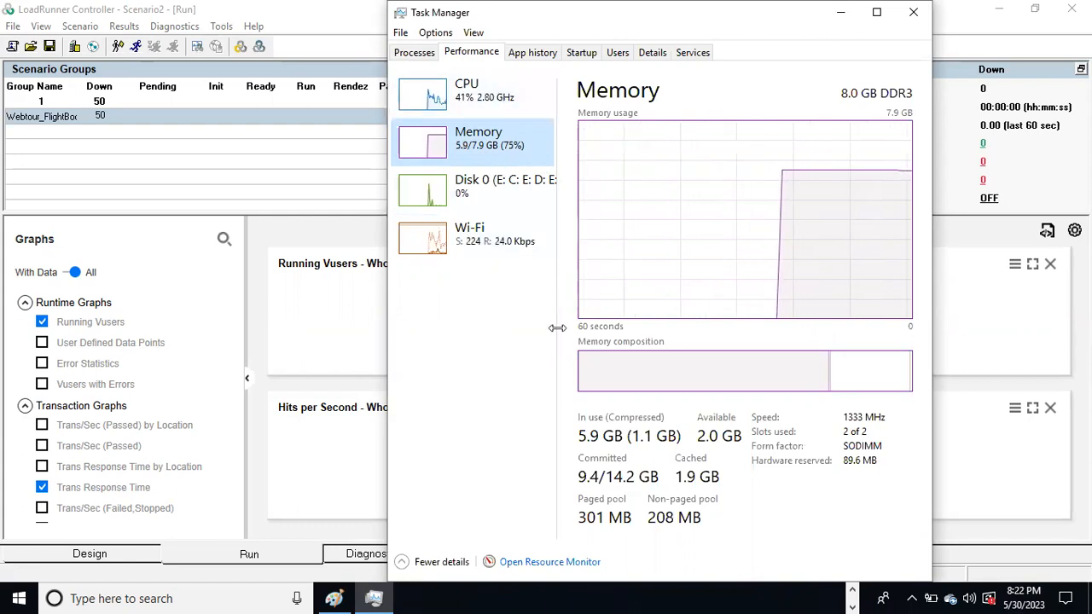
left_click(851, 588)
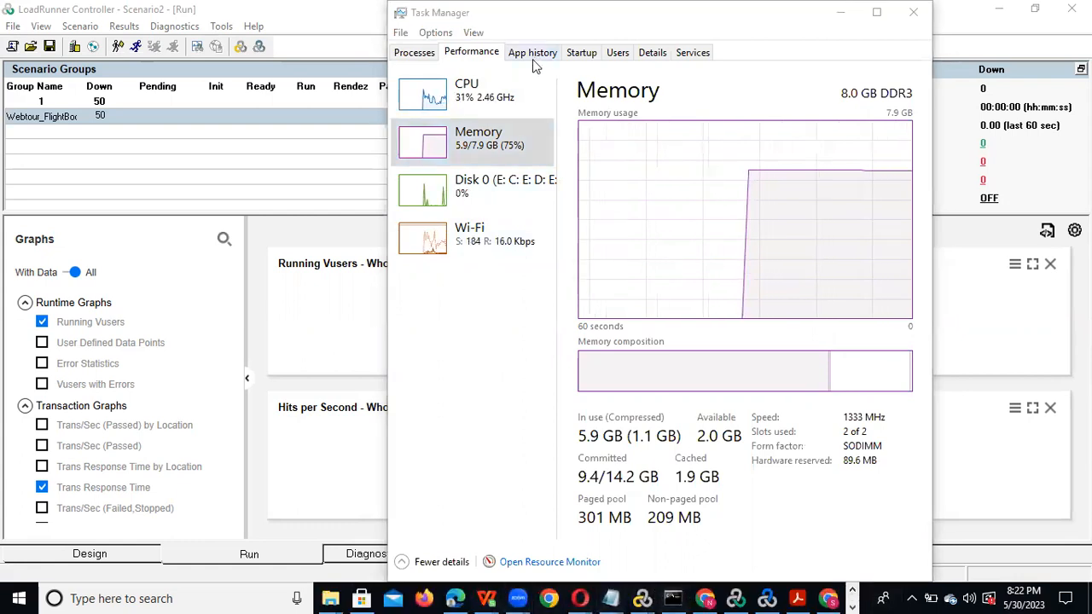
Review the CPU and memory use of the running processes, and minimize Task Manager
left_click(410, 56)
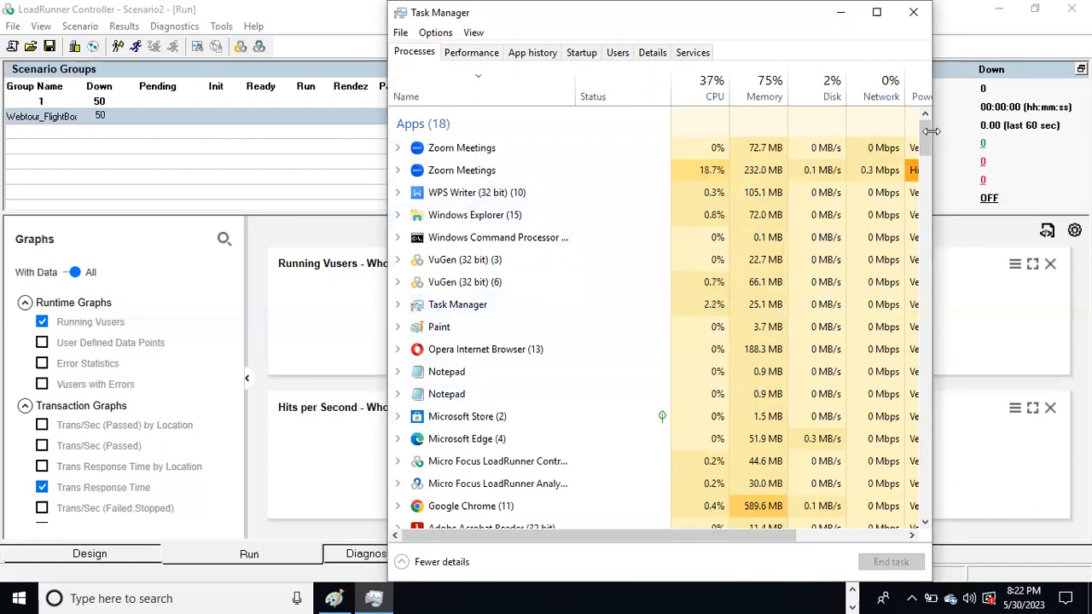
mouse_move(927, 134)
left_mouse_down()
mouse_move(929, 192)
mouse_move(929, 122)
left_mouse_up()
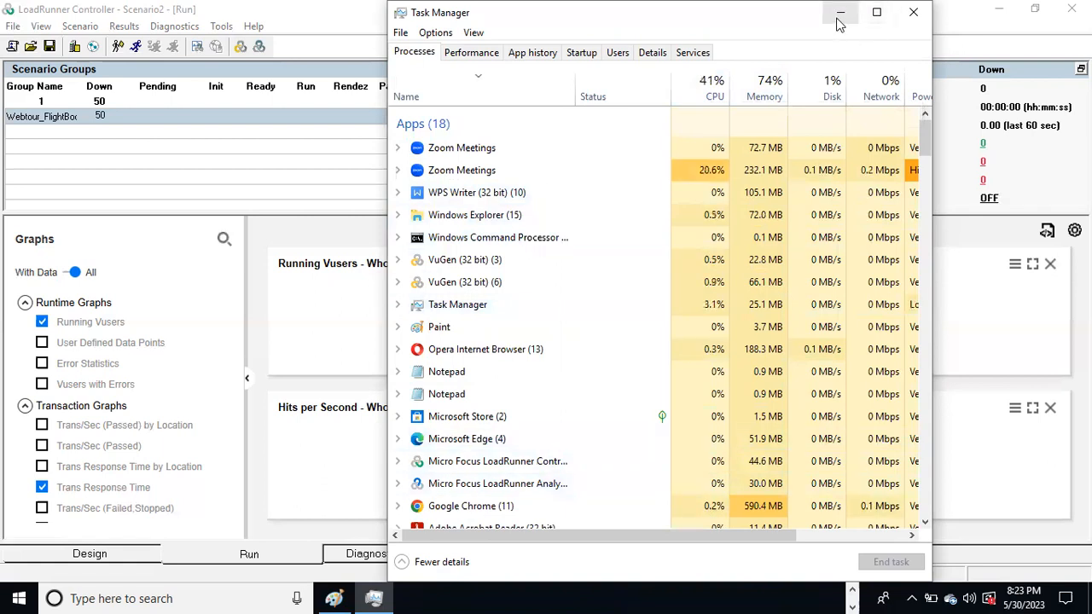
left_click(840, 12)
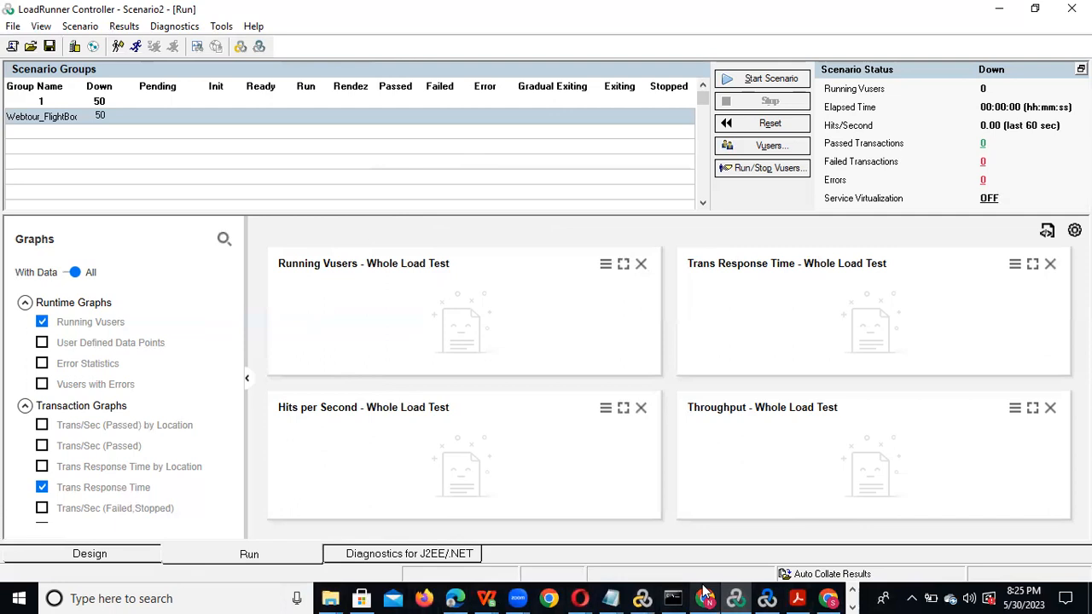
Switch to the File Explorer window showing Program Files (x86), maximize it and go to This PC
left_click(850, 594)
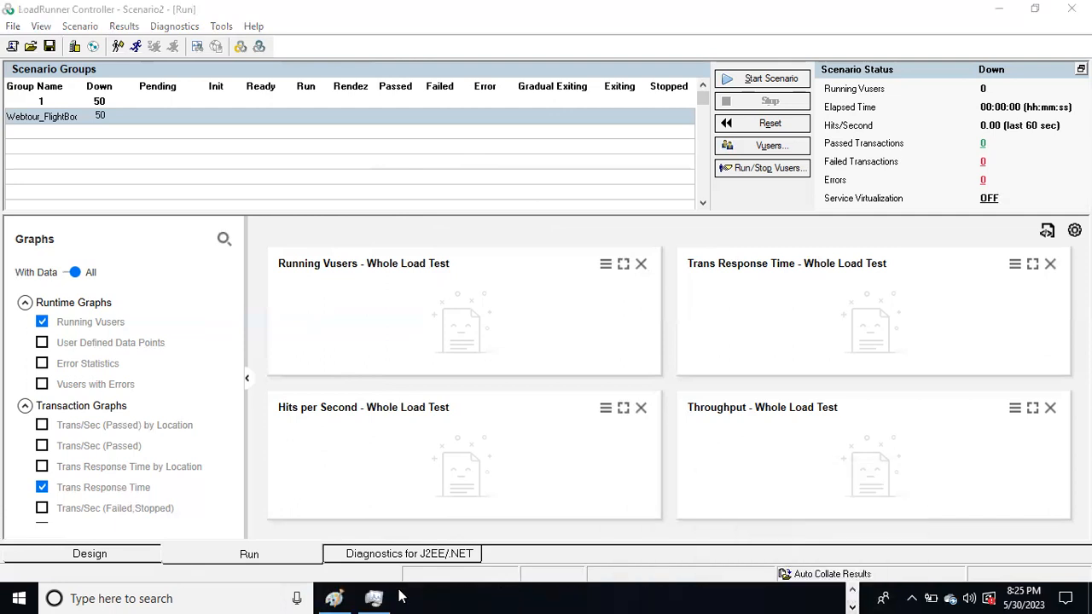
left_click(852, 595)
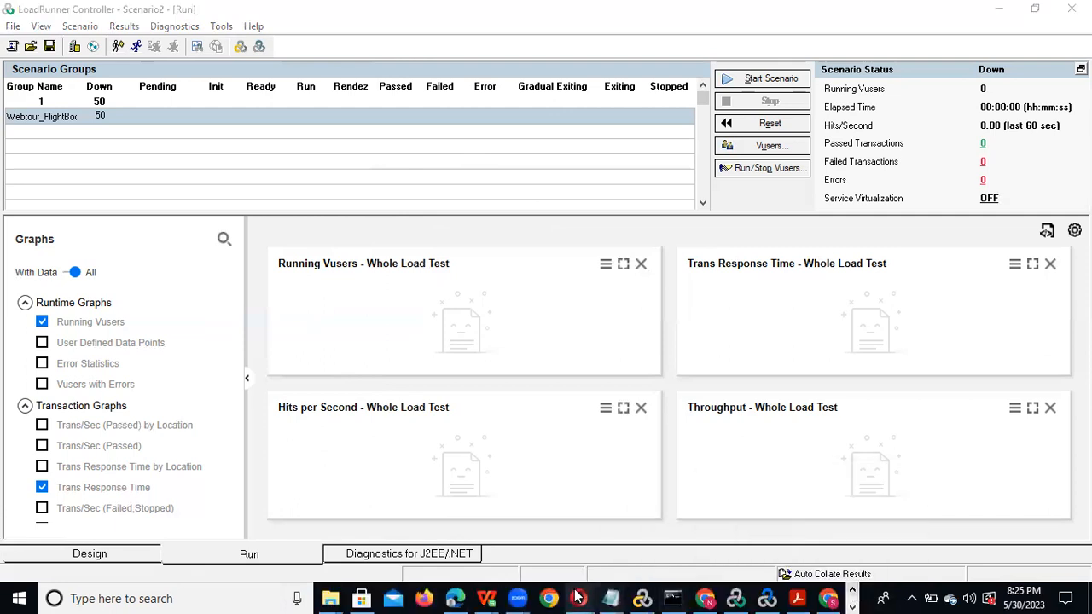
right_click(335, 599)
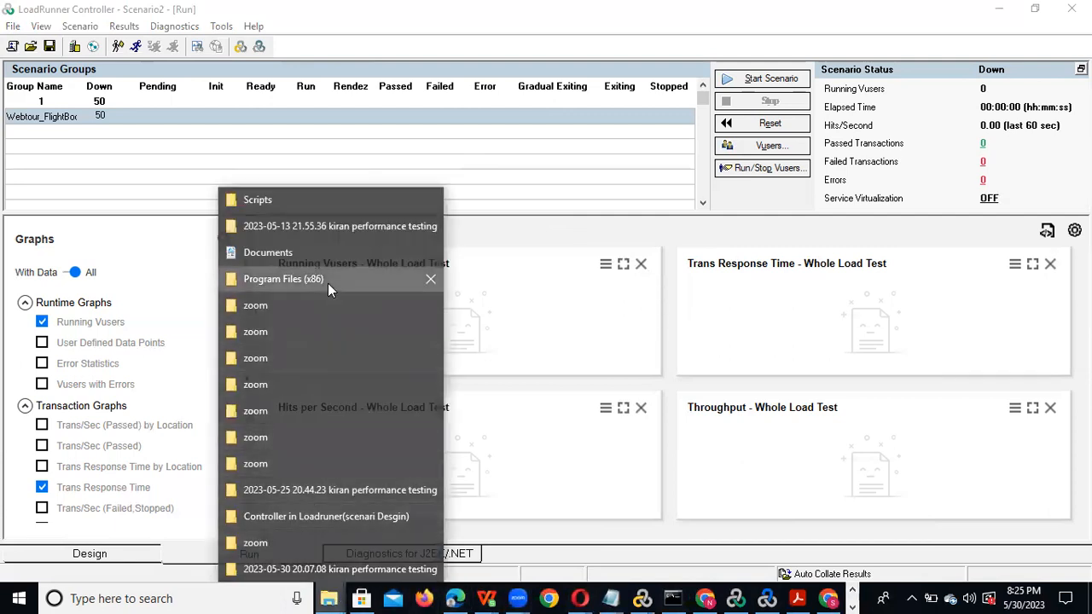
left_click(329, 281)
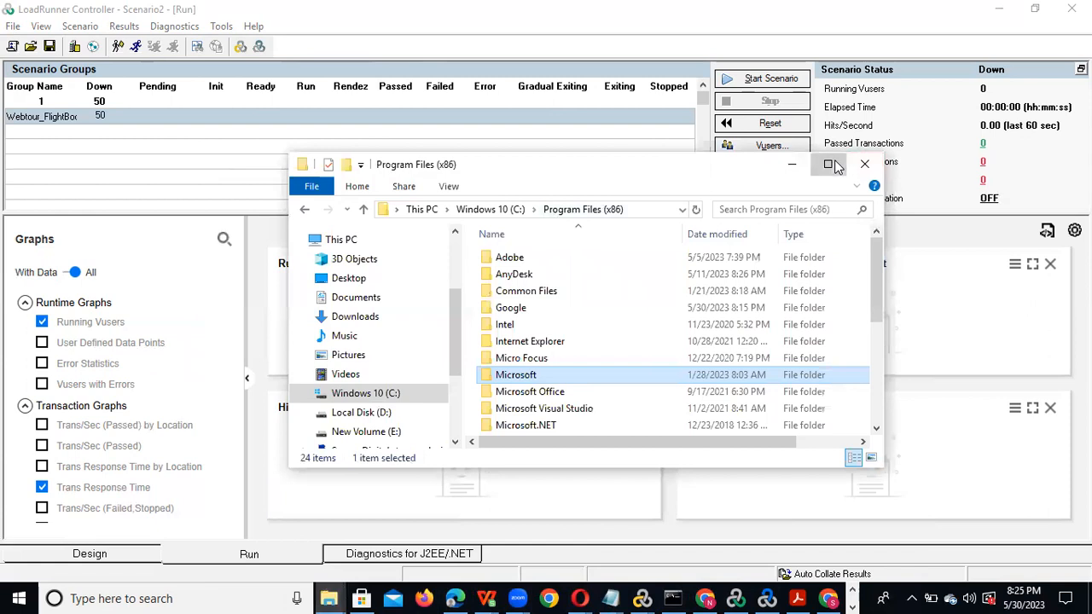
left_click(827, 164)
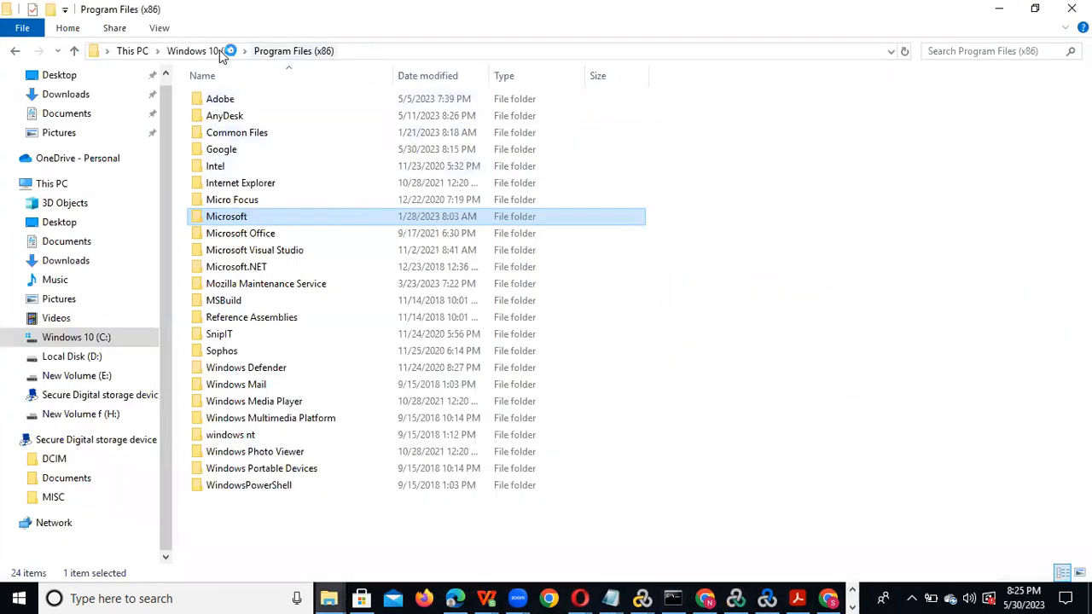
left_click(148, 55)
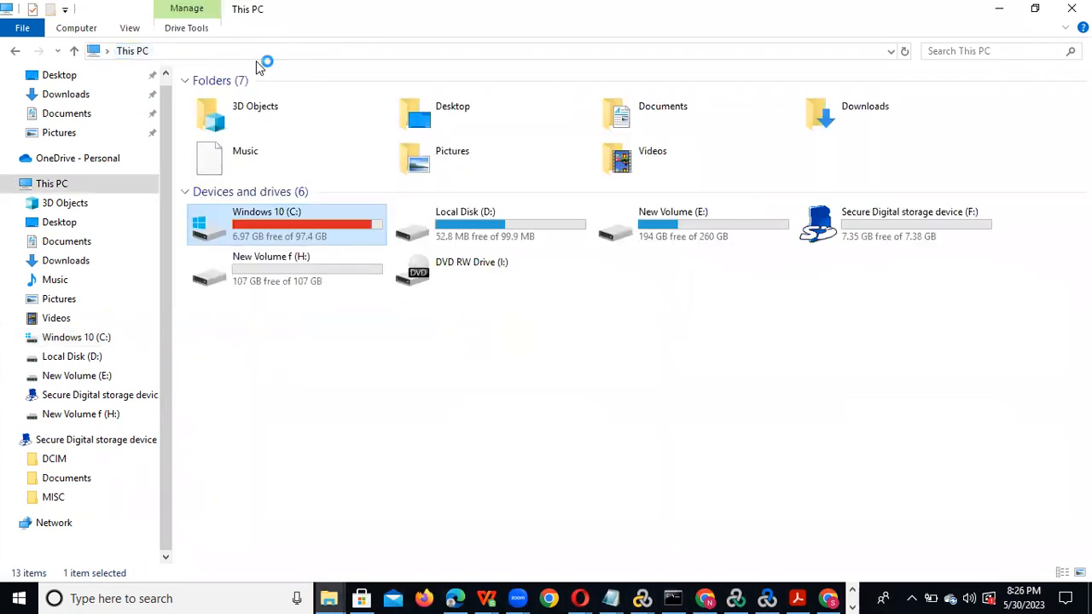
Try to launch "performance monitor" from File Explorer's address, dismiss the credentials request and minimize the browser
left_click(189, 53)
type("performance monitor")
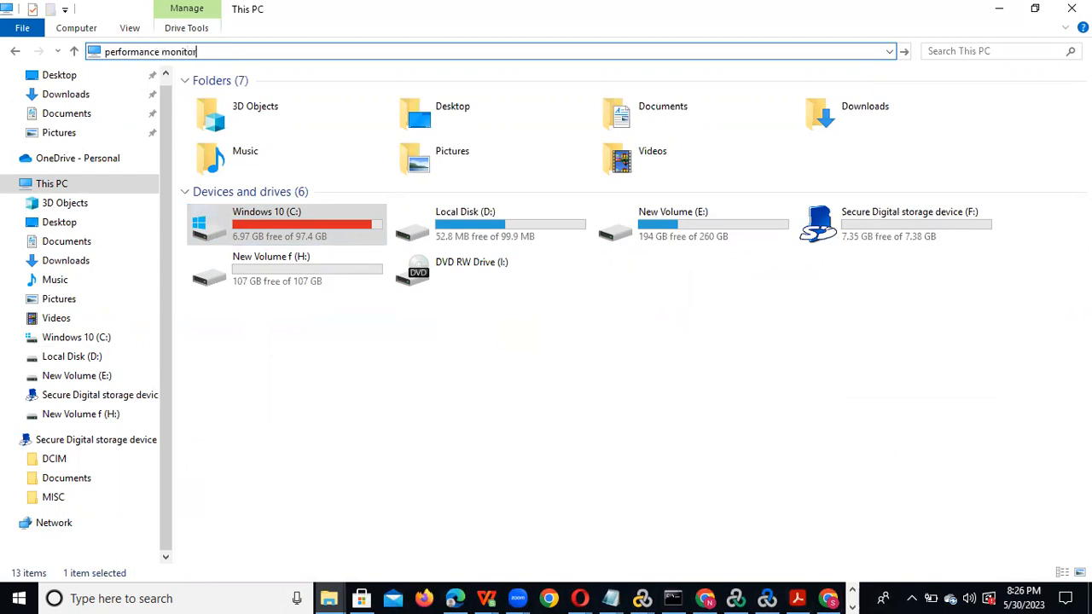
key("Return")
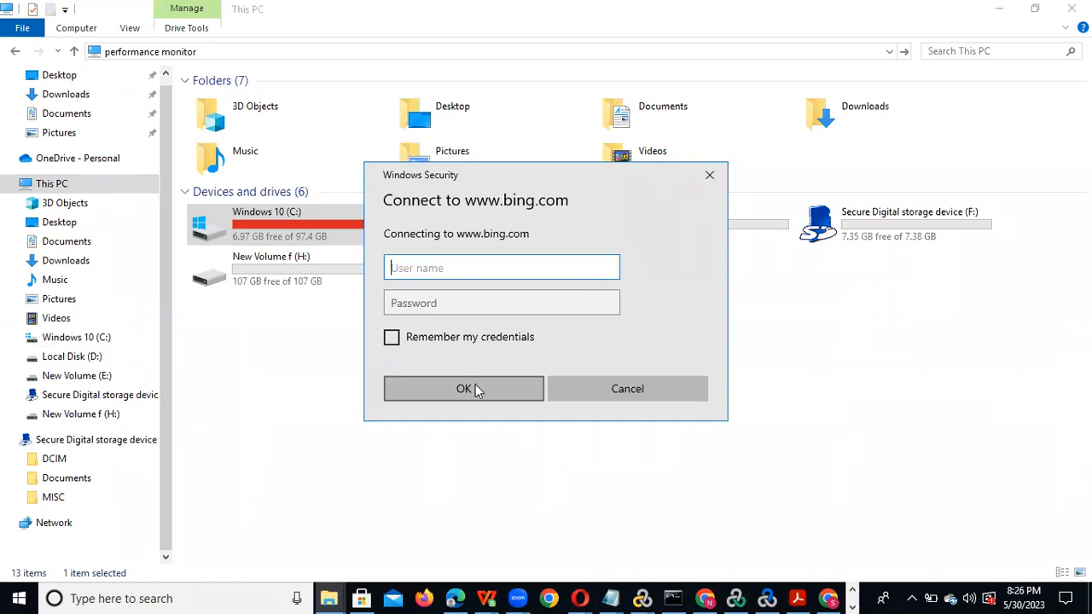
left_click(606, 392)
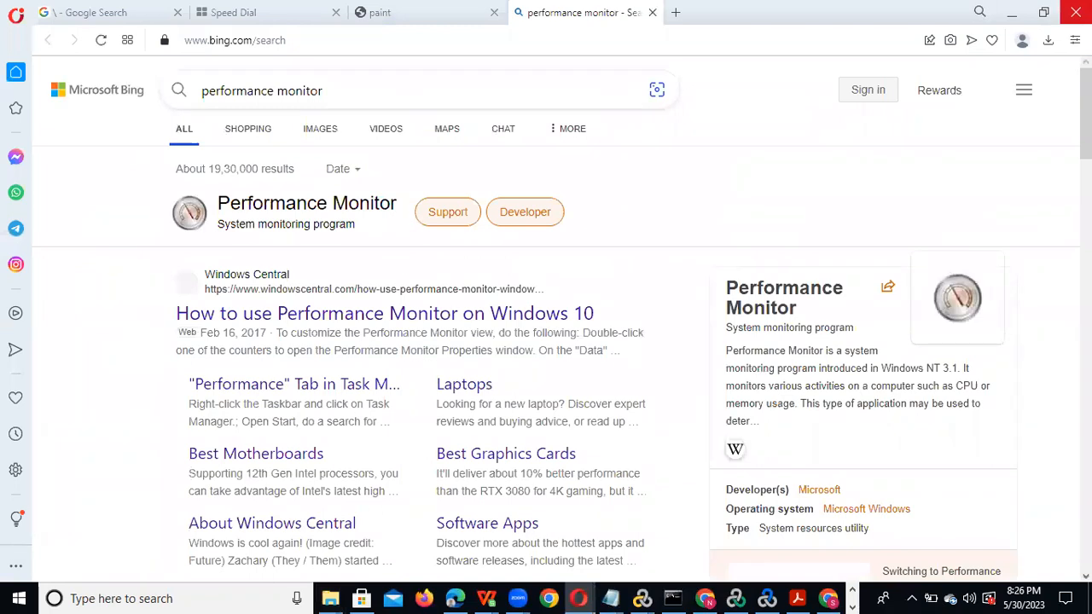
left_click(1075, 12)
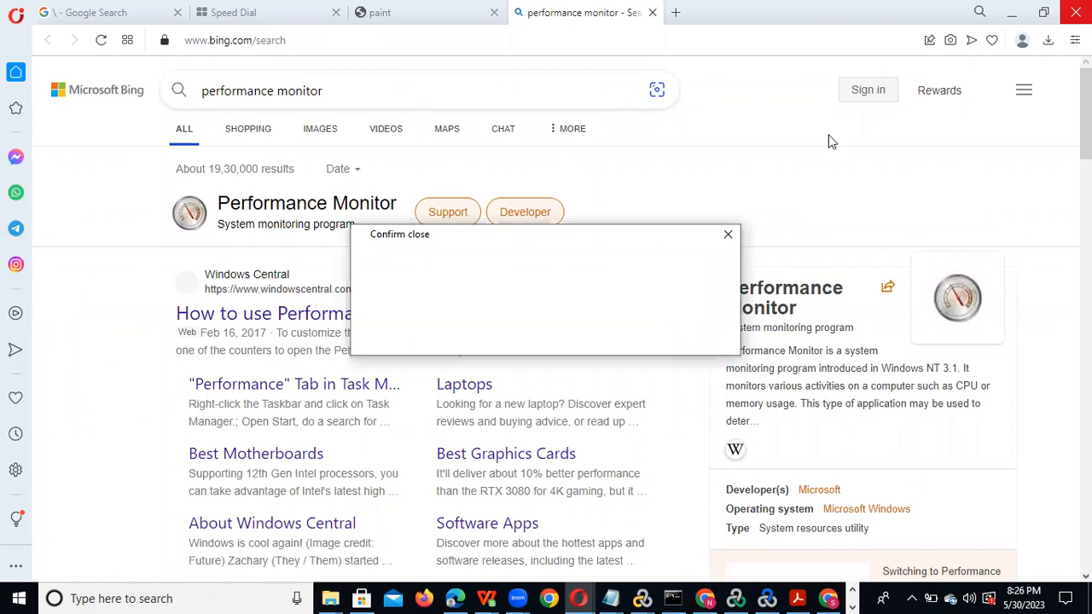
left_click(726, 237)
left_click(1011, 12)
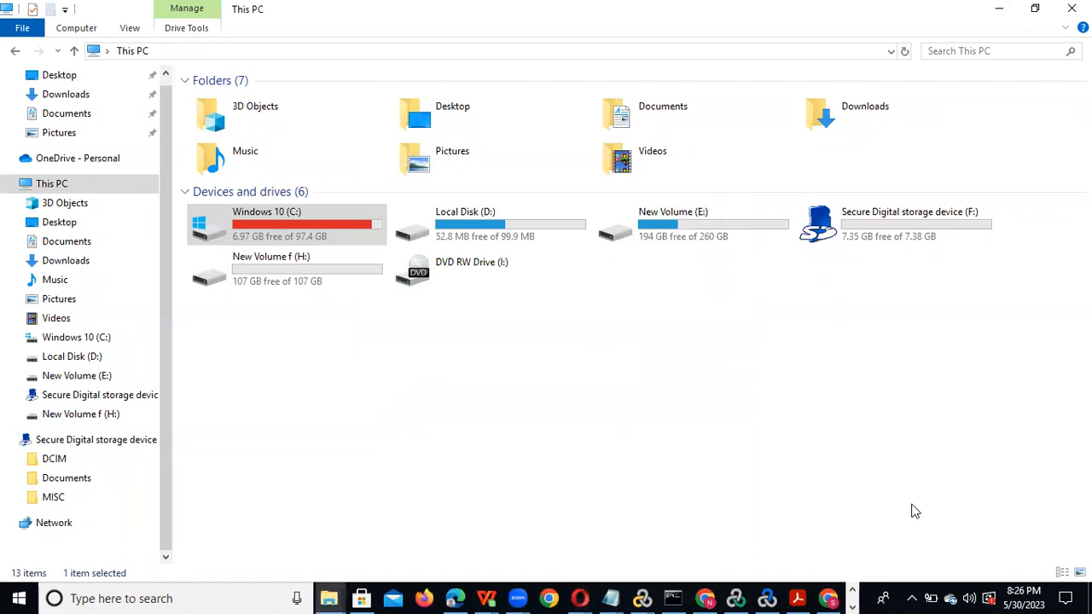
Browse the Windows 10 (C:) drive to the Admin folder inside PerfLogs
left_click(853, 592)
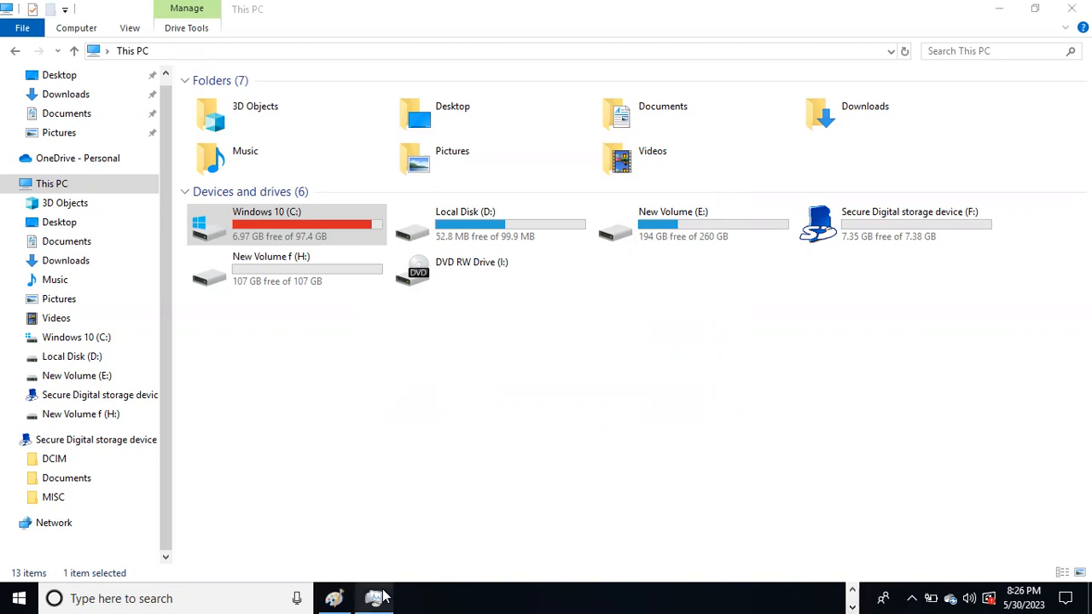
double_click(322, 223)
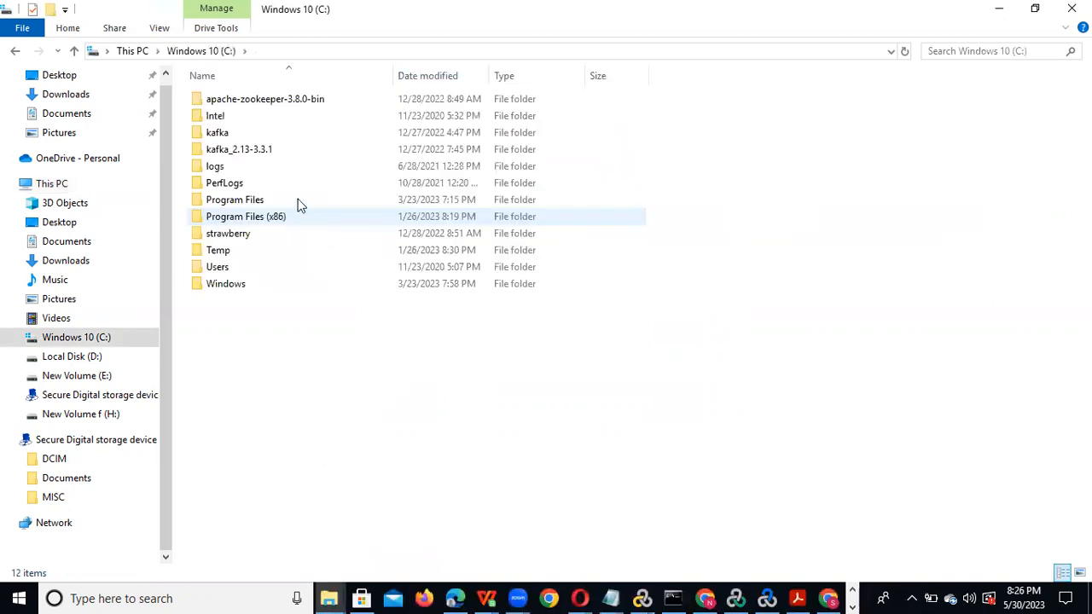
left_click(275, 188)
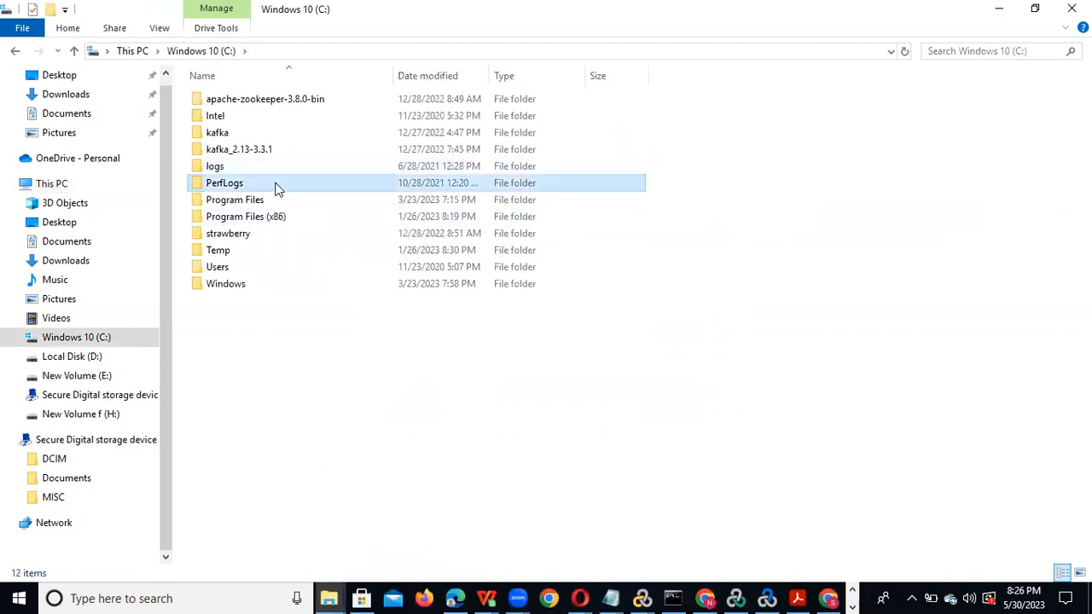
double_click(275, 188)
left_click(220, 102)
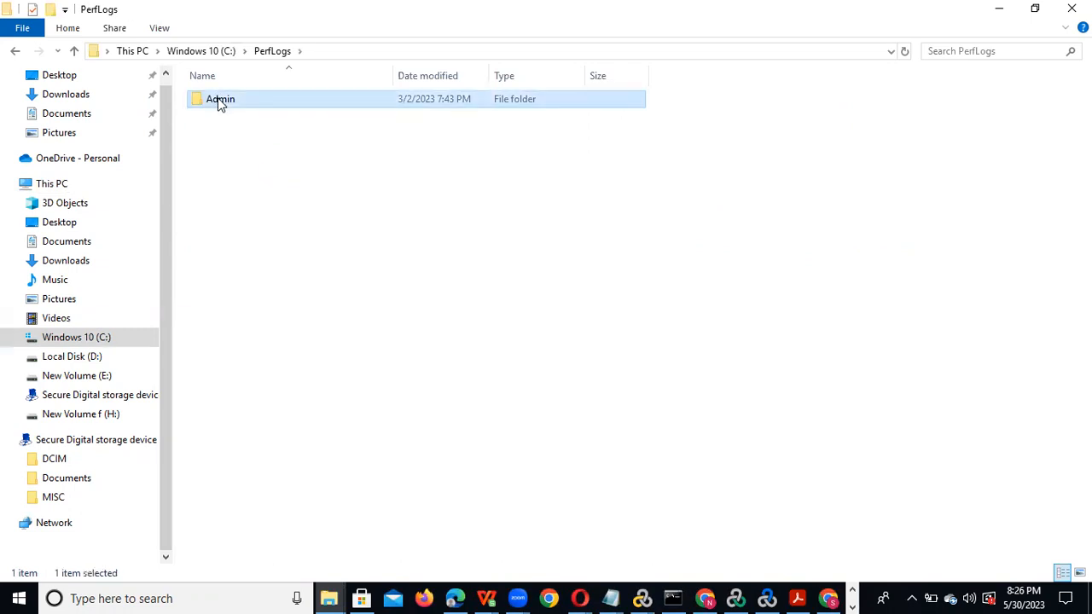
double_click(219, 102)
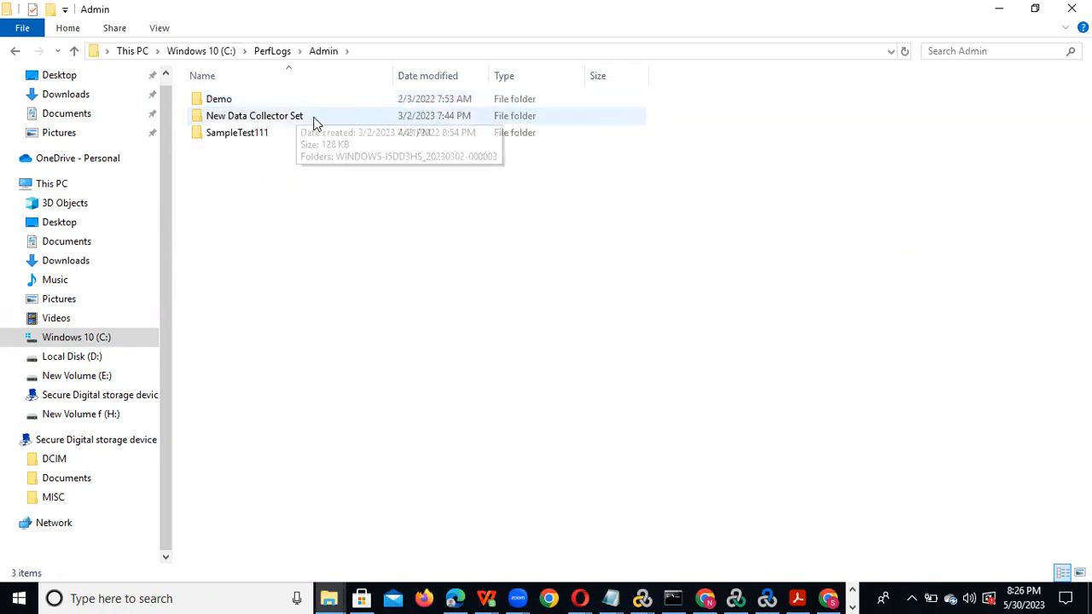
Open the DataCollector01 log from the New Data Collector Set folder in a maximized Performance Monitor window
double_click(267, 117)
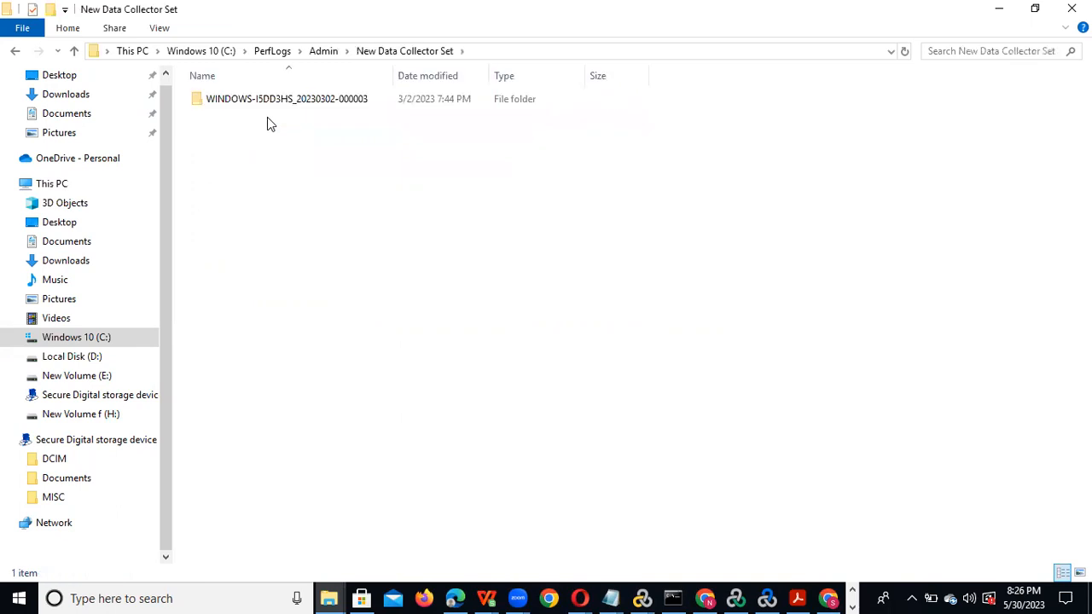
double_click(265, 99)
double_click(266, 99)
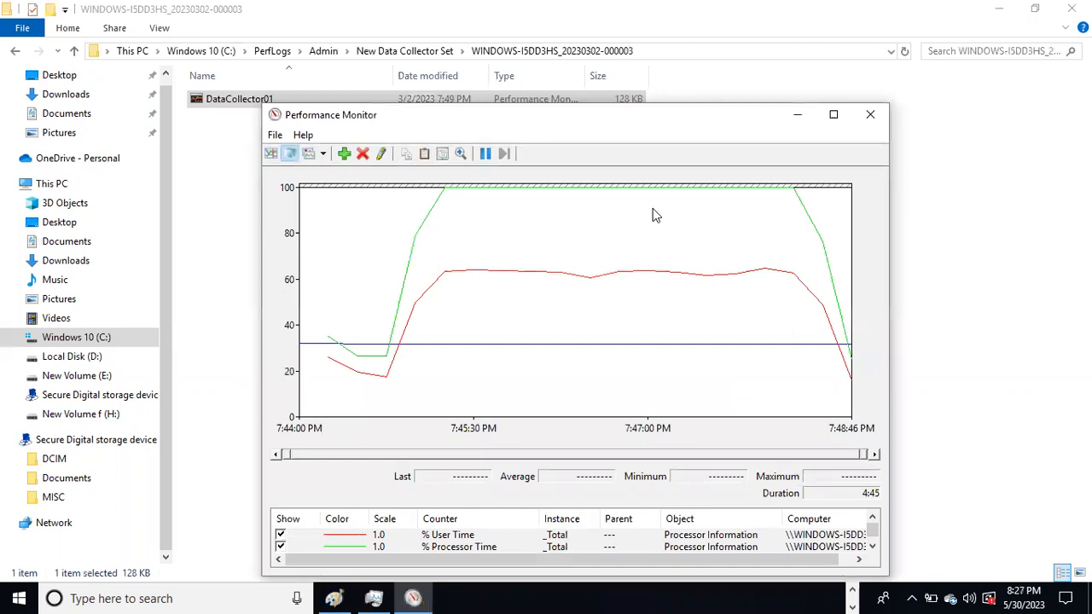
left_click(833, 114)
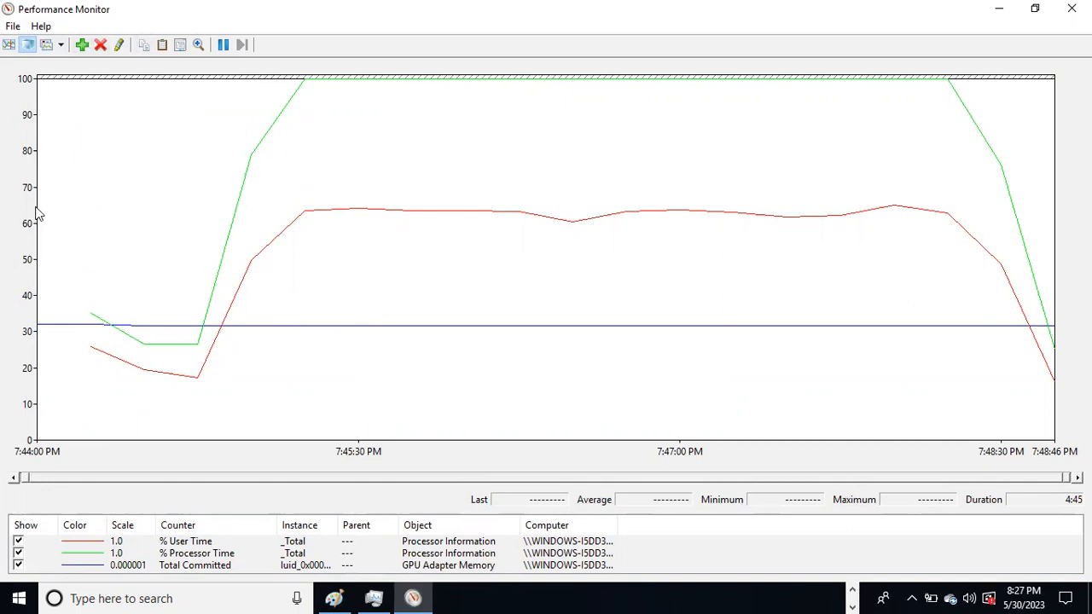
Select the Processor Information counters % Processor Time and % User Time, both with the _Total instance, for addition to the graph
left_click(82, 44)
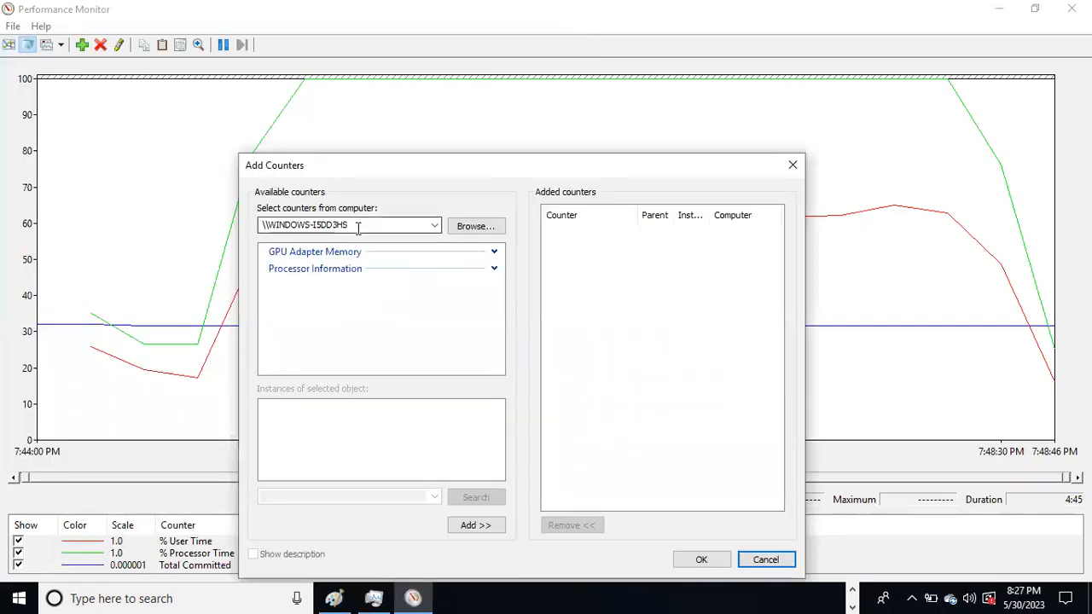
left_click(434, 227)
left_click(434, 233)
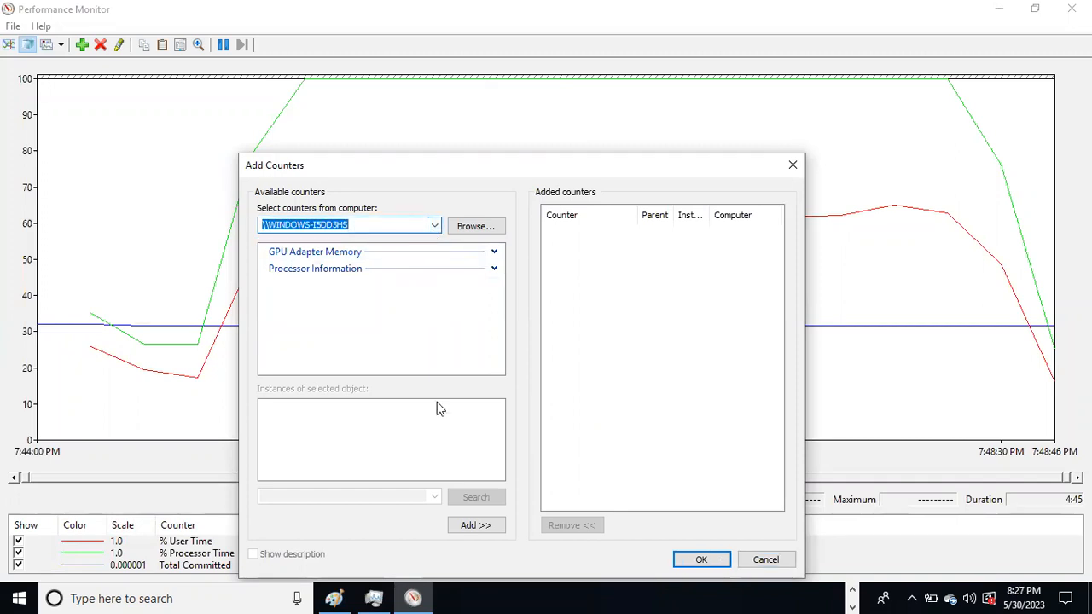
left_click(498, 270)
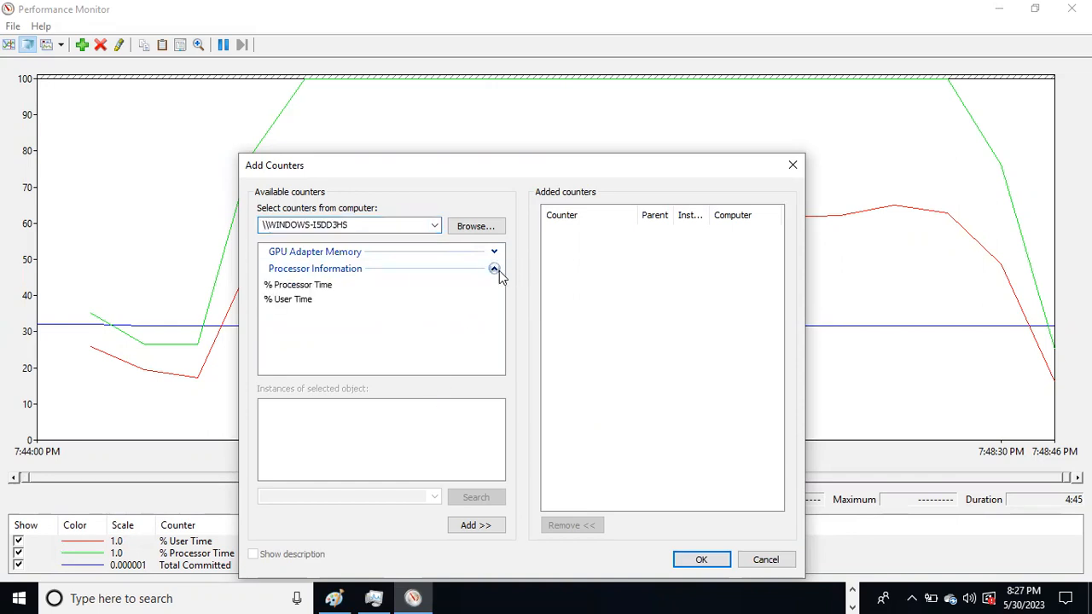
left_click(316, 287)
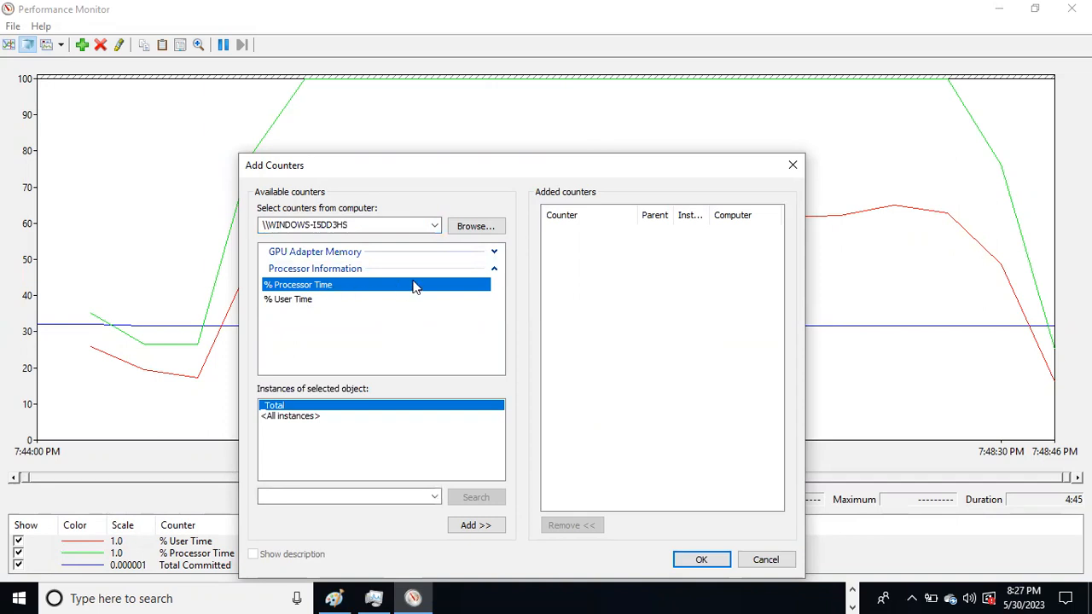
left_click(475, 525)
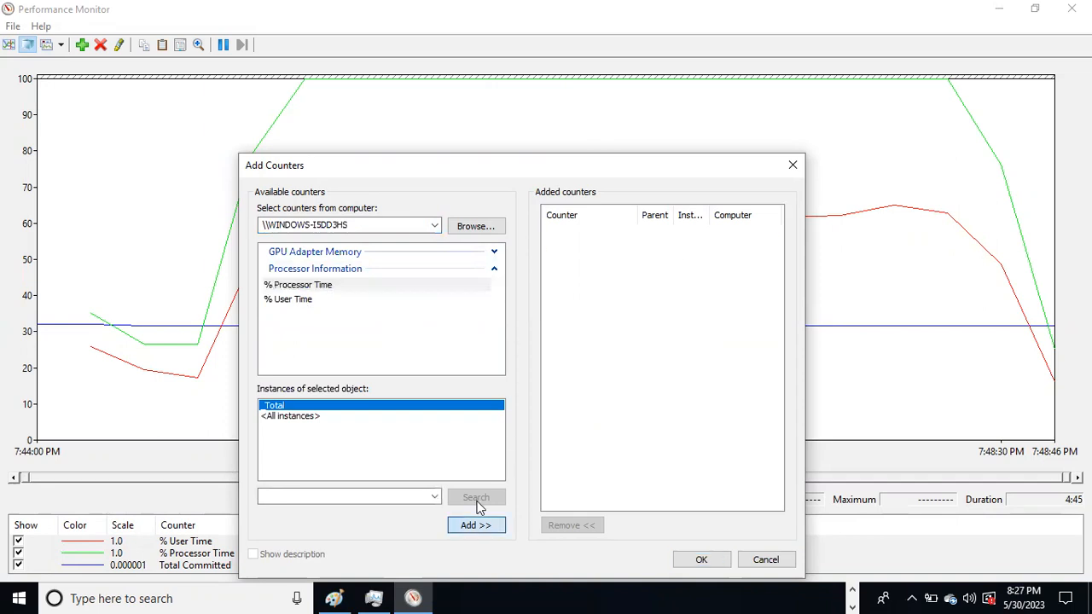
left_click(291, 300)
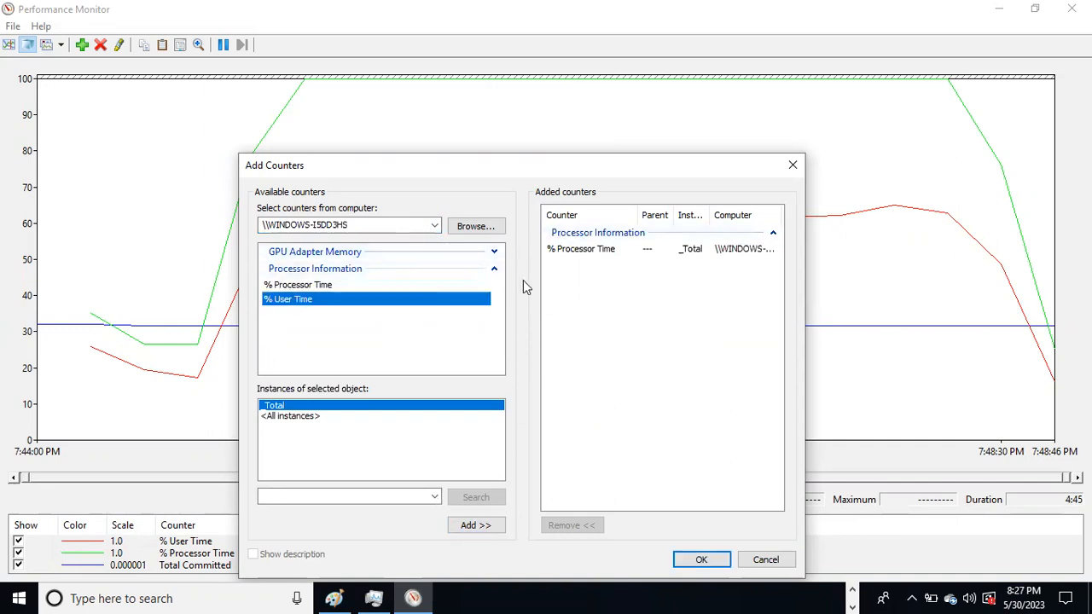
left_click(475, 525)
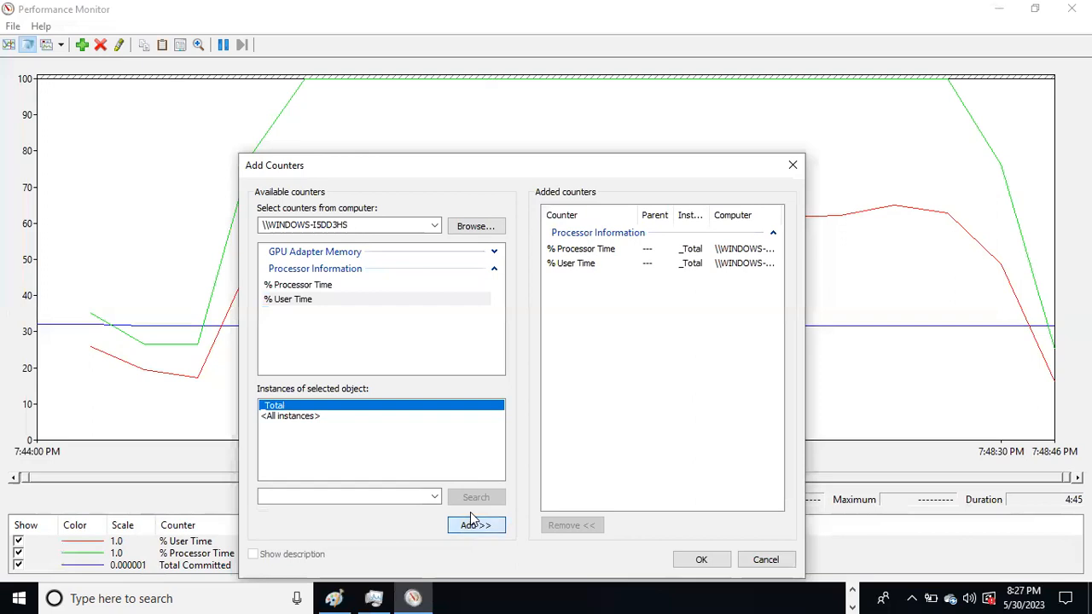
Try to add the GPU Adapter Memory counter Total Committed for all instances along with the selected processor counters
left_click(492, 251)
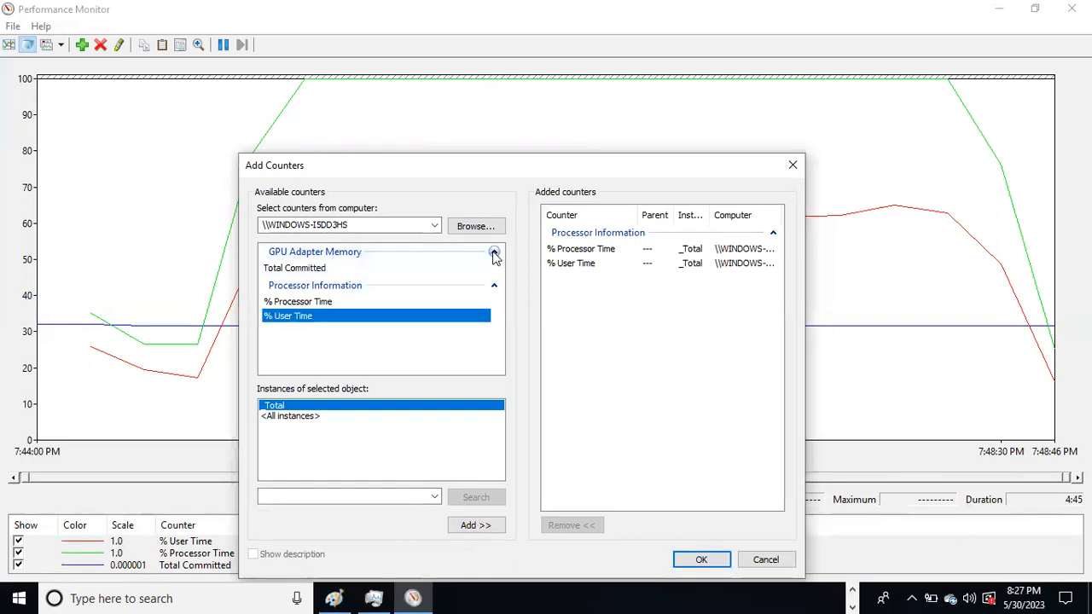
left_click(323, 272)
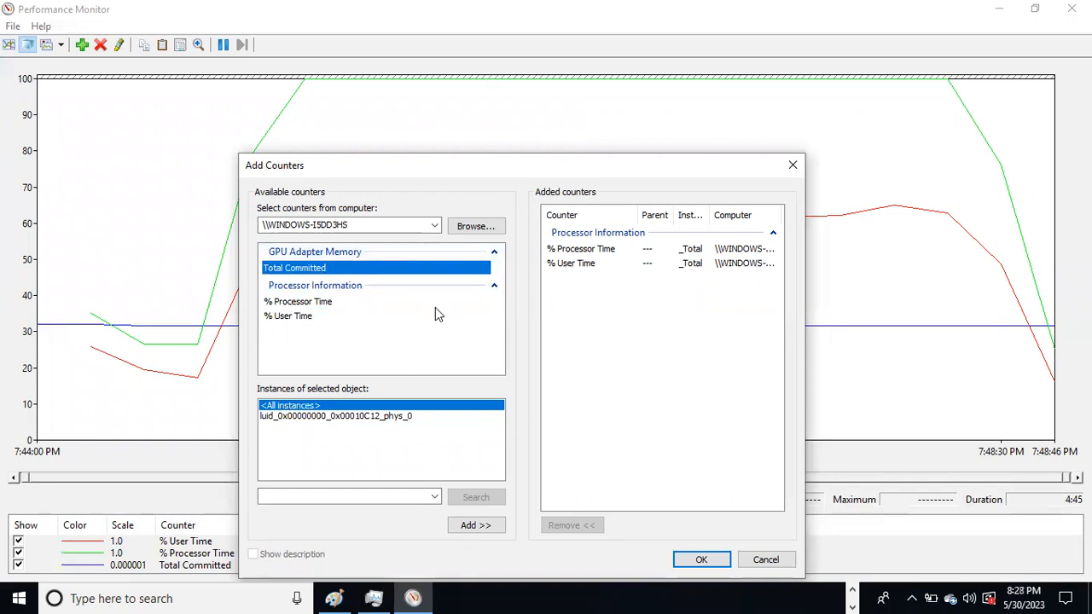
left_click(467, 525)
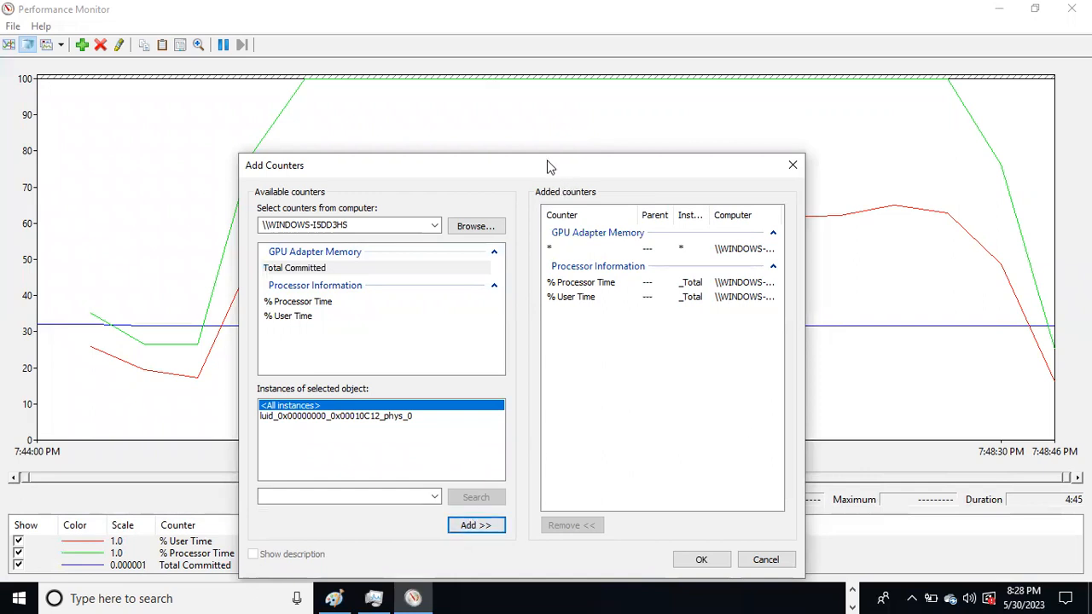
left_click_drag(549, 167, 517, 38)
left_click(667, 433)
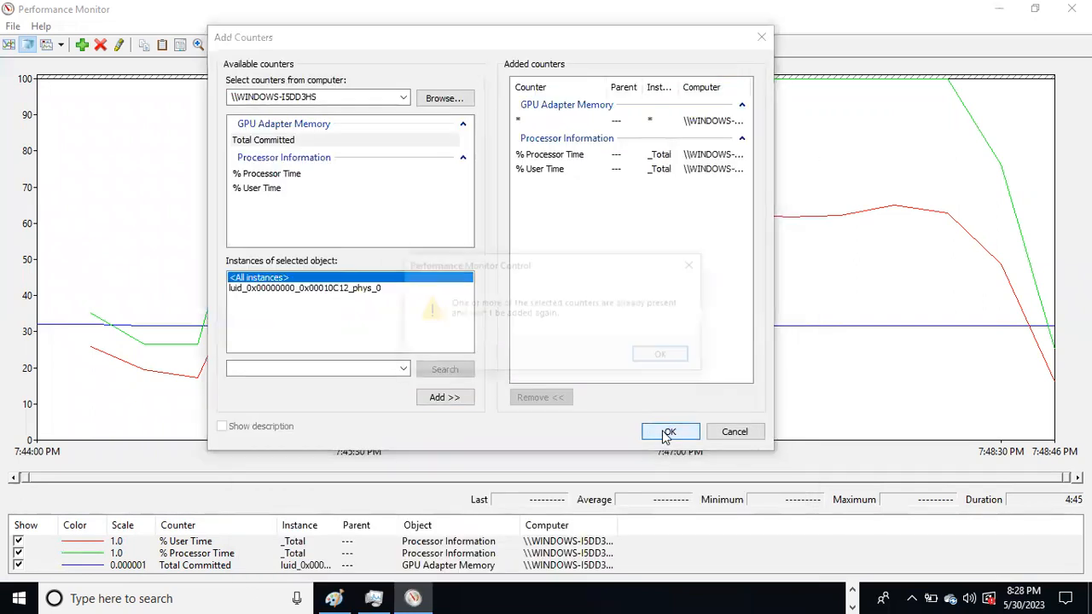
left_click(665, 358)
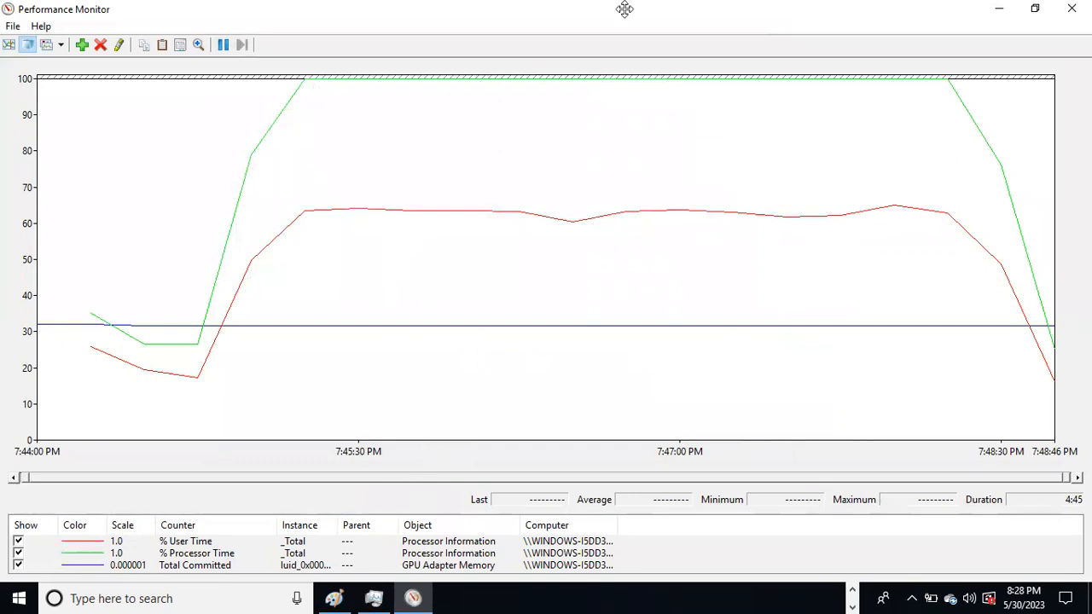
Review the statistics of the % User Time and Total Committed counters, and close Performance Monitor
left_click(201, 544)
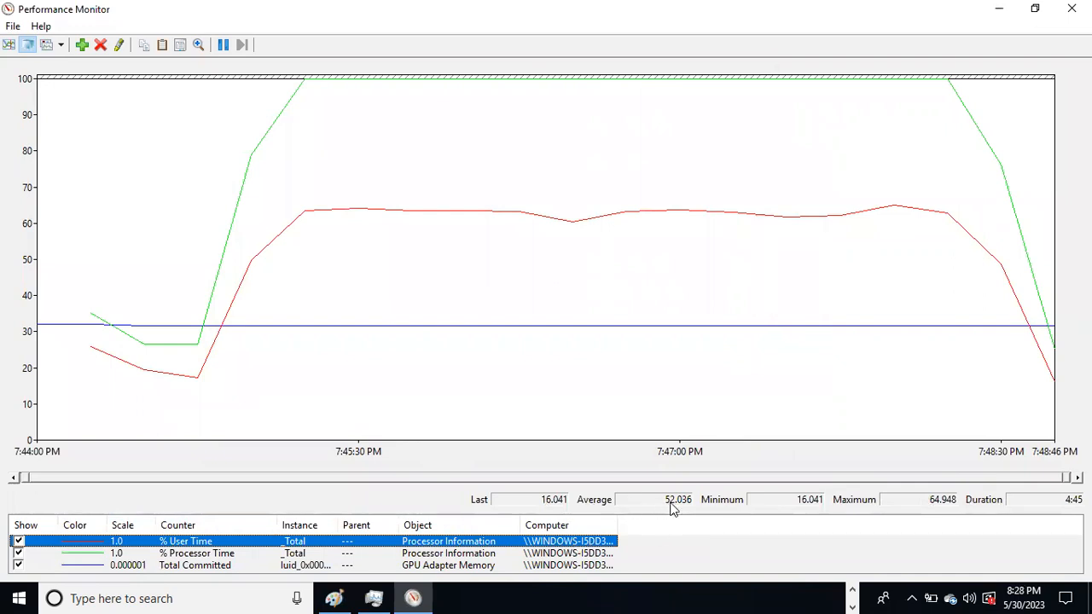
left_click(247, 568)
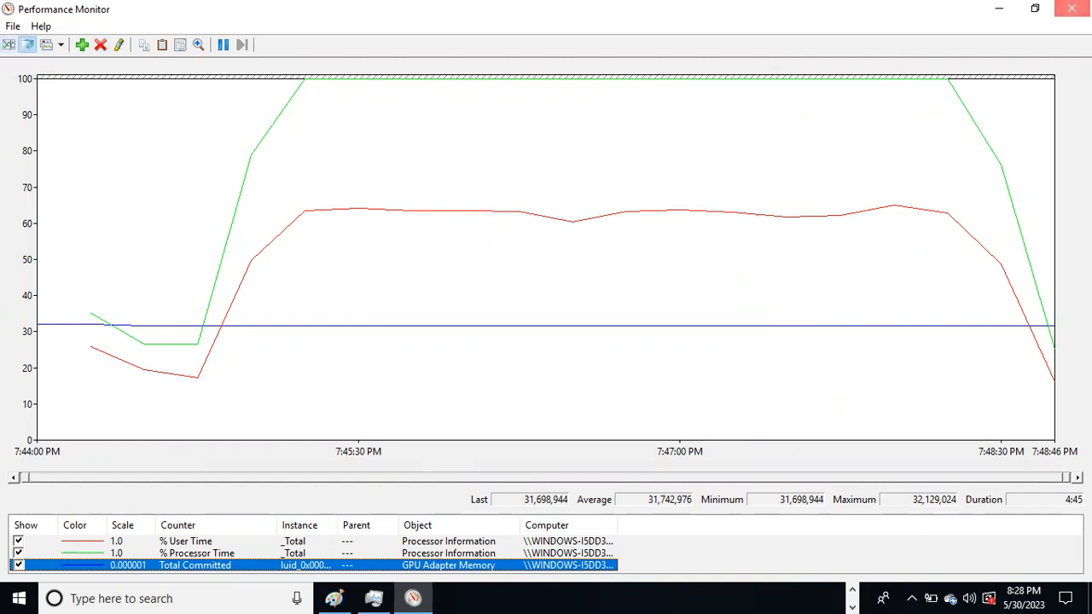
left_click(1071, 8)
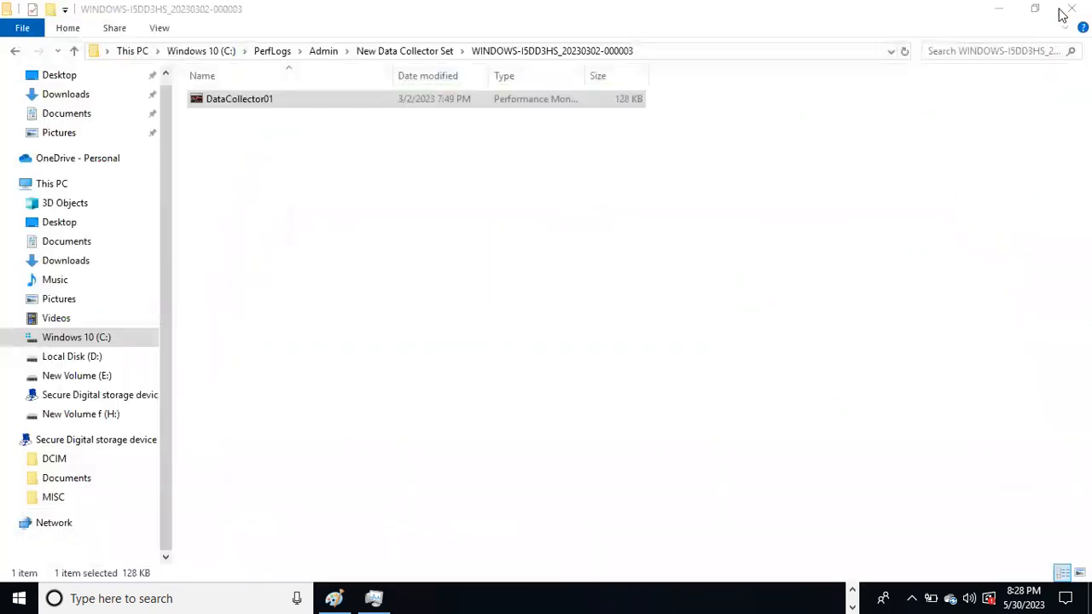
Return to the PerfLogs folder in File Explorer
left_click(446, 52)
left_click(272, 51)
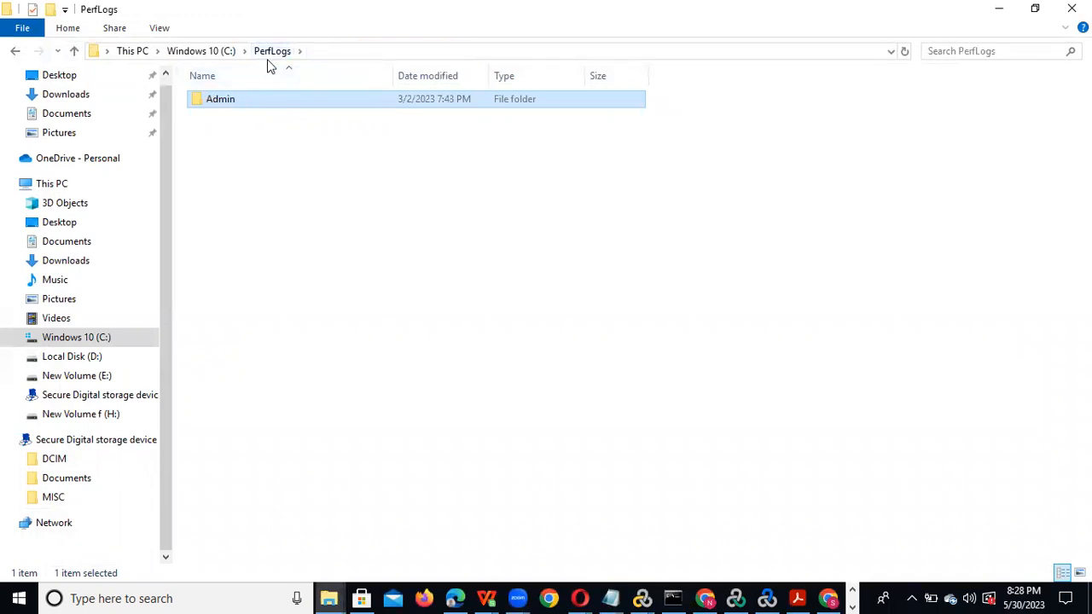
left_click(269, 53)
double_click(251, 98)
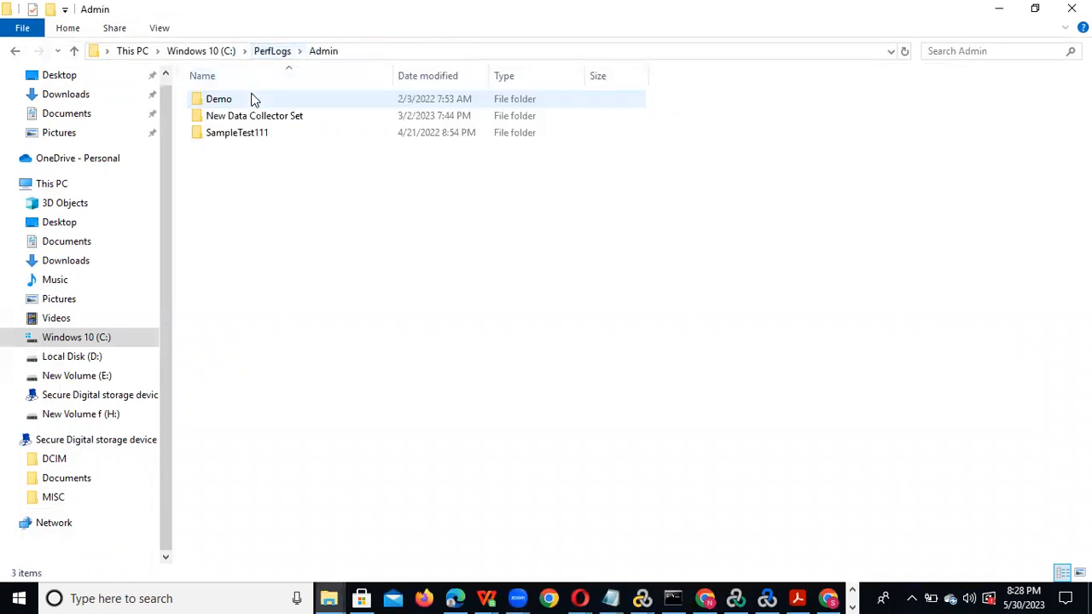
double_click(238, 103)
left_click(240, 105)
double_click(239, 107)
left_click(240, 108)
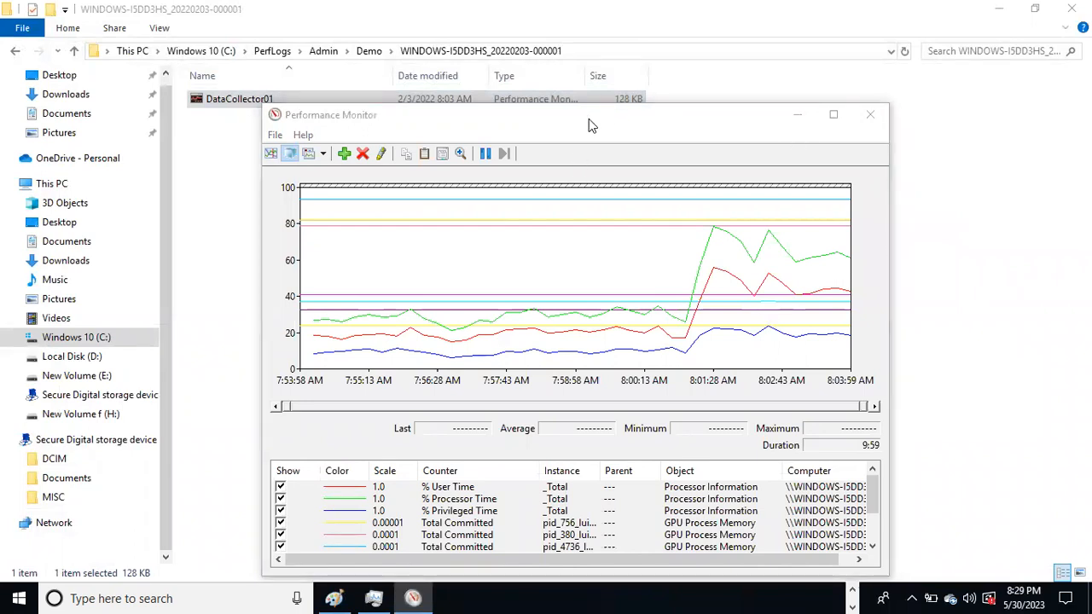
left_click(833, 114)
Review the logged statistics of the Total Committed, % Privileged Time and % Processor Time counters
left_click(188, 508)
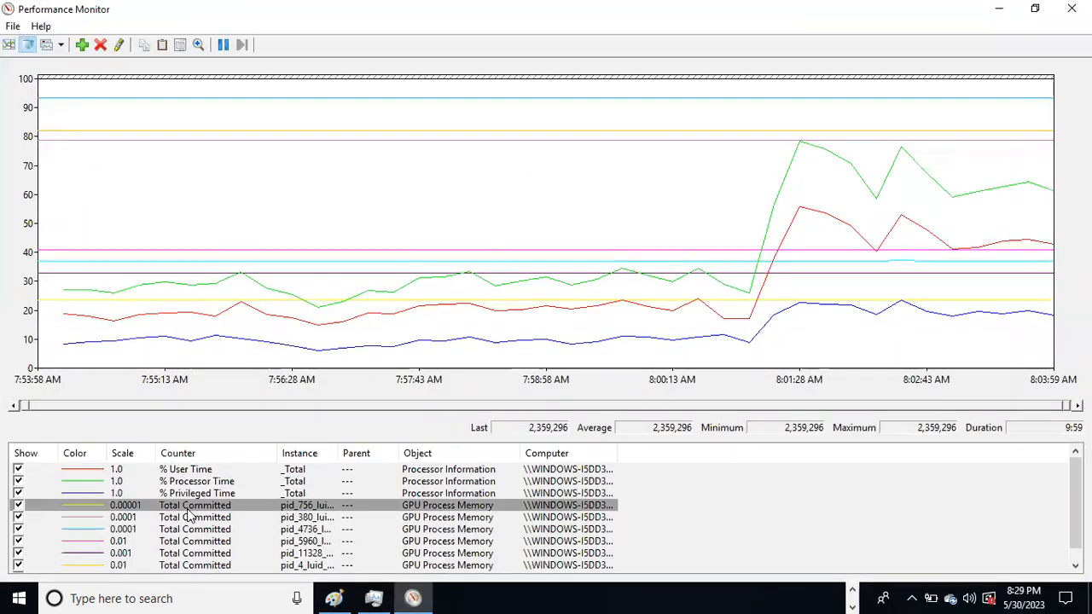
left_click(212, 527)
left_click(214, 484)
left_click(198, 516)
left_click(192, 492)
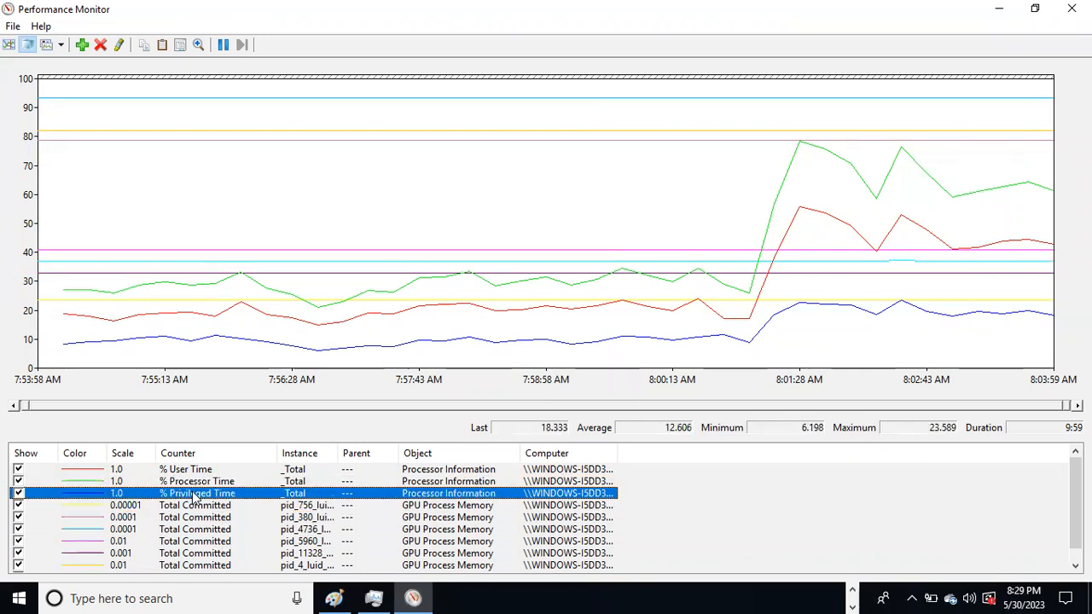
left_click(205, 484)
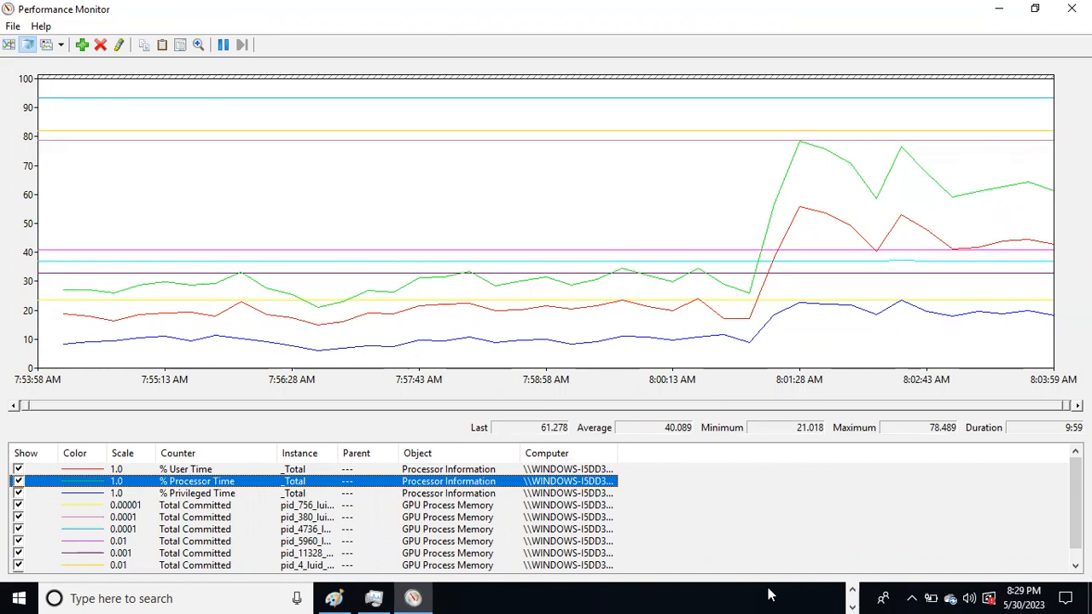
Switch to LoadRunner Controller and start the 50-Vuser scenario, overwriting the existing results directory
left_click(849, 597)
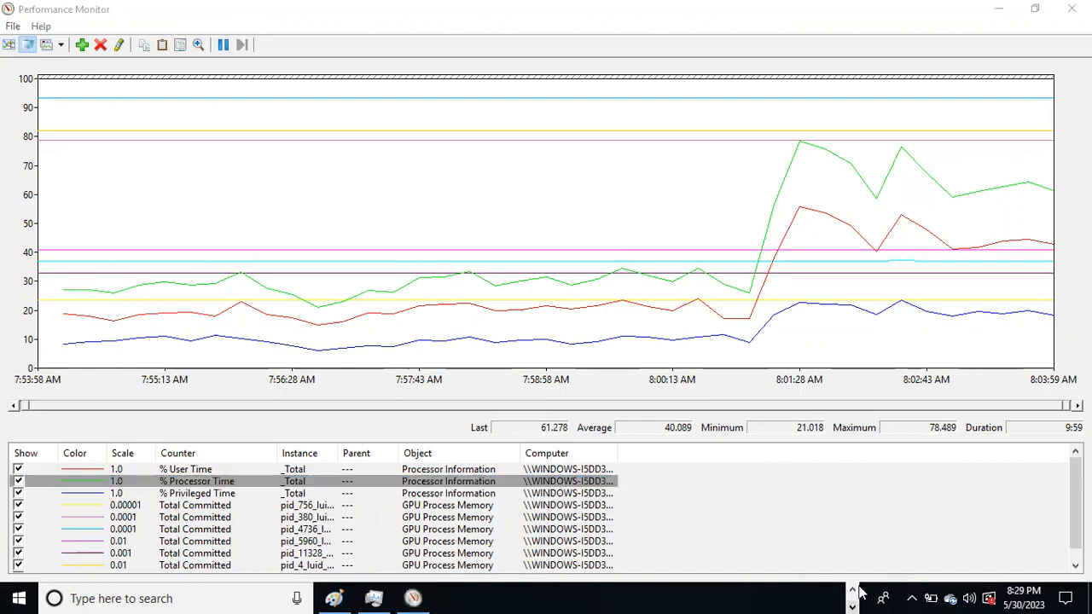
left_click(852, 590)
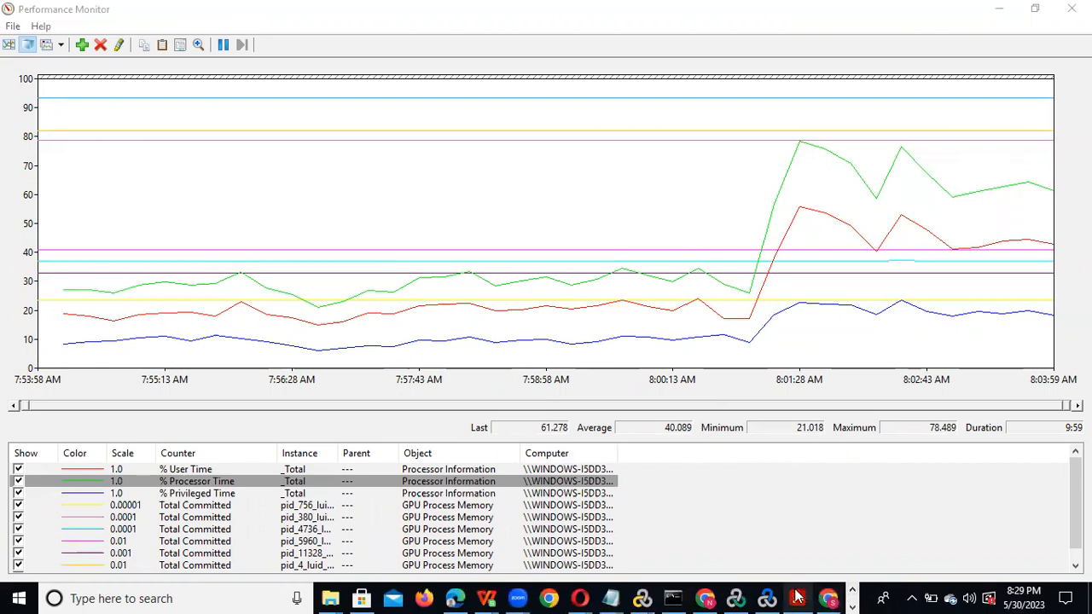
left_click(735, 598)
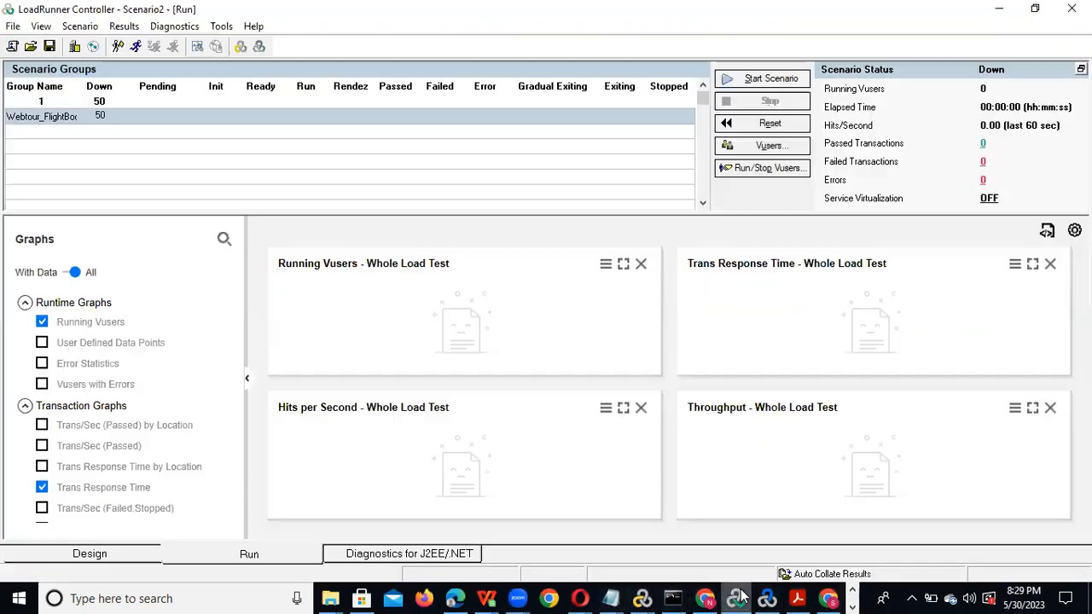
left_click(749, 75)
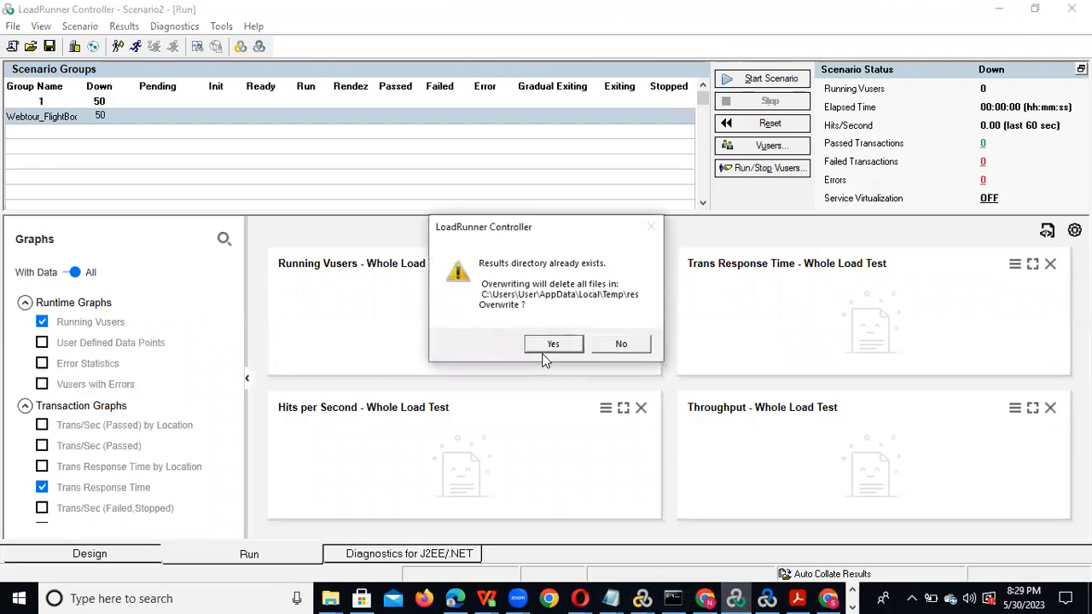
left_click(546, 346)
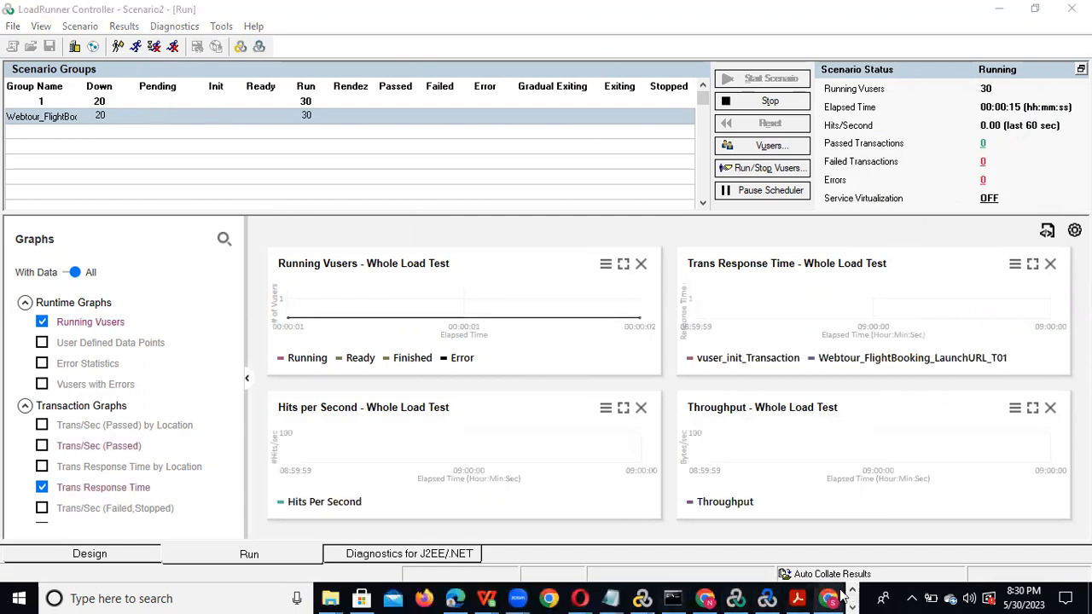
Switch back to Performance Monitor and compare the processor counters' statistics with the first Total Committed counter's
key("alt+Tab")
key("alt+Tab")
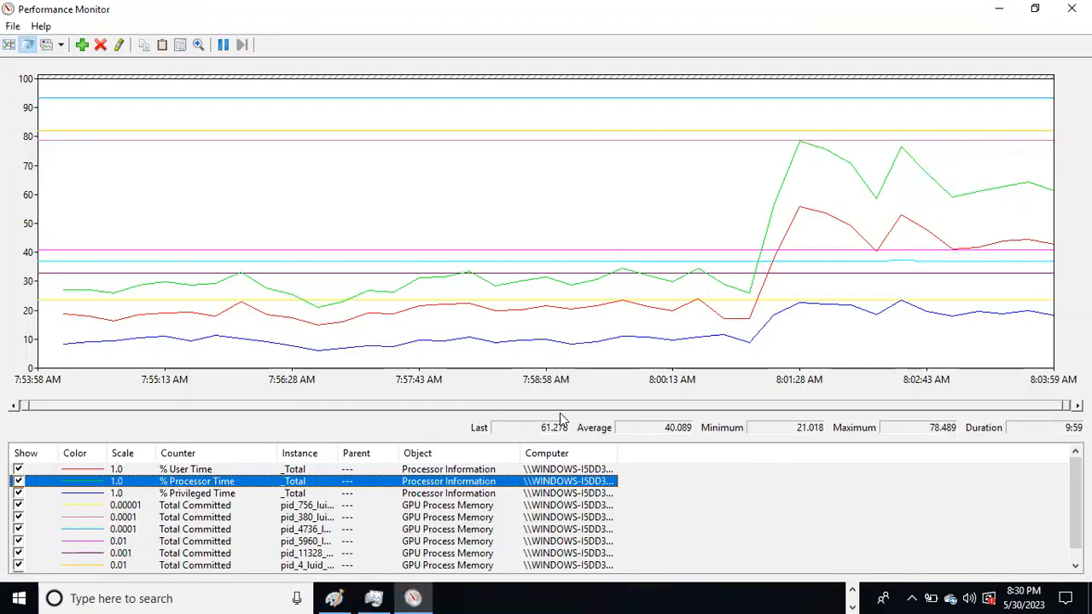
left_click(372, 493)
left_click(388, 481)
left_click(412, 494)
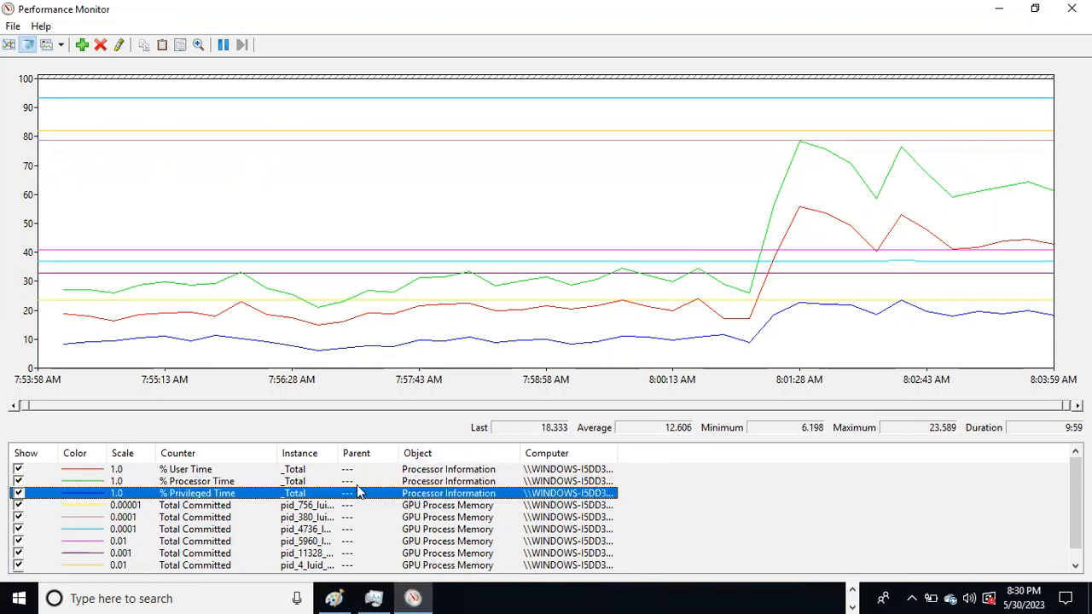
left_click(302, 482)
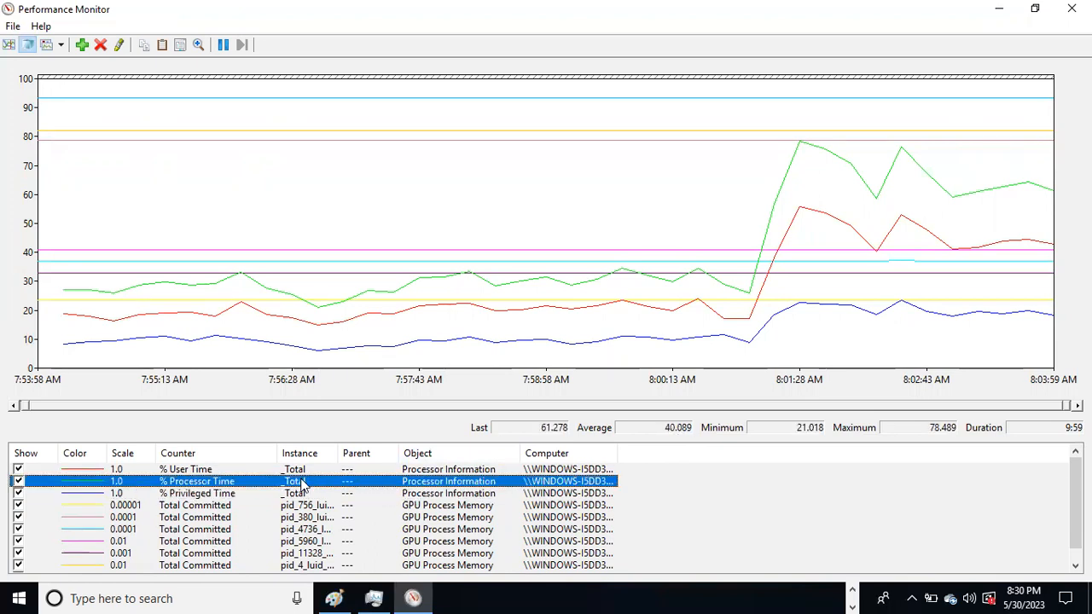
left_click(225, 506)
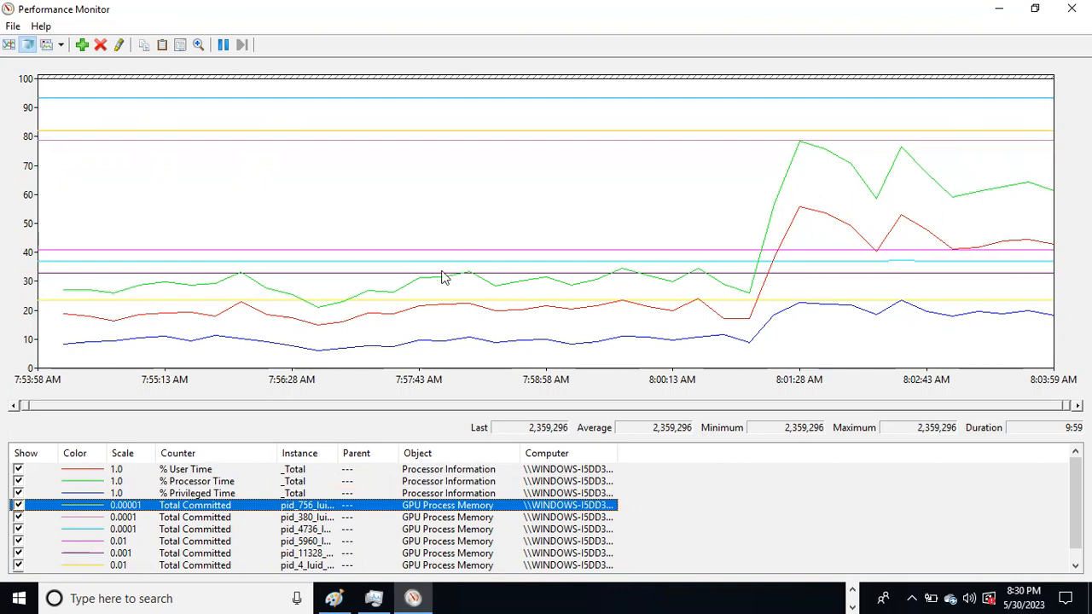
Switch to Task Manager and examine the CPU and memory performance graphs during the load test
left_click(373, 598)
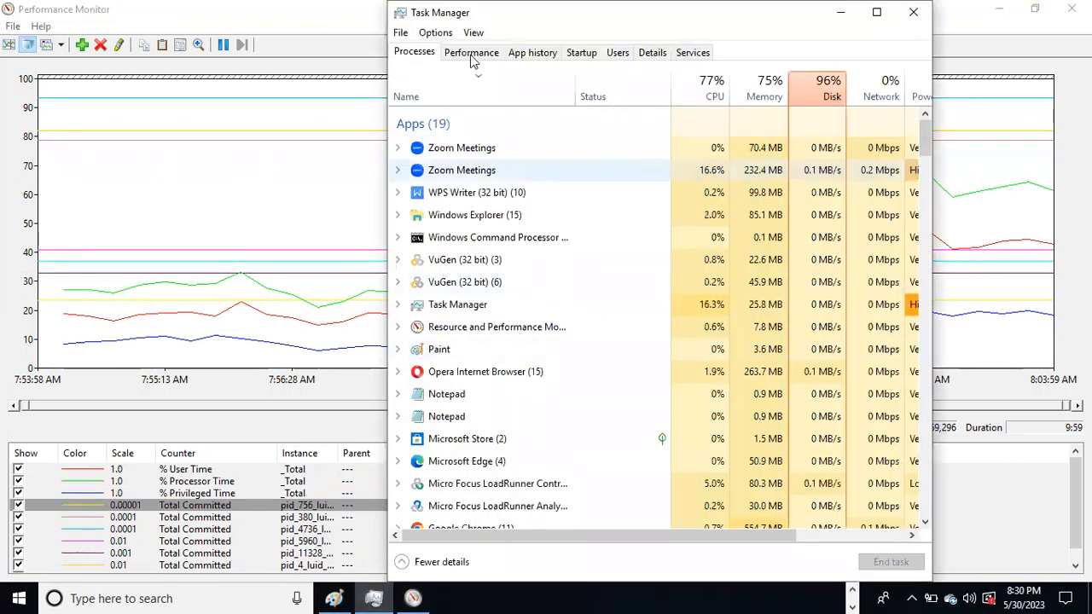
left_click(470, 53)
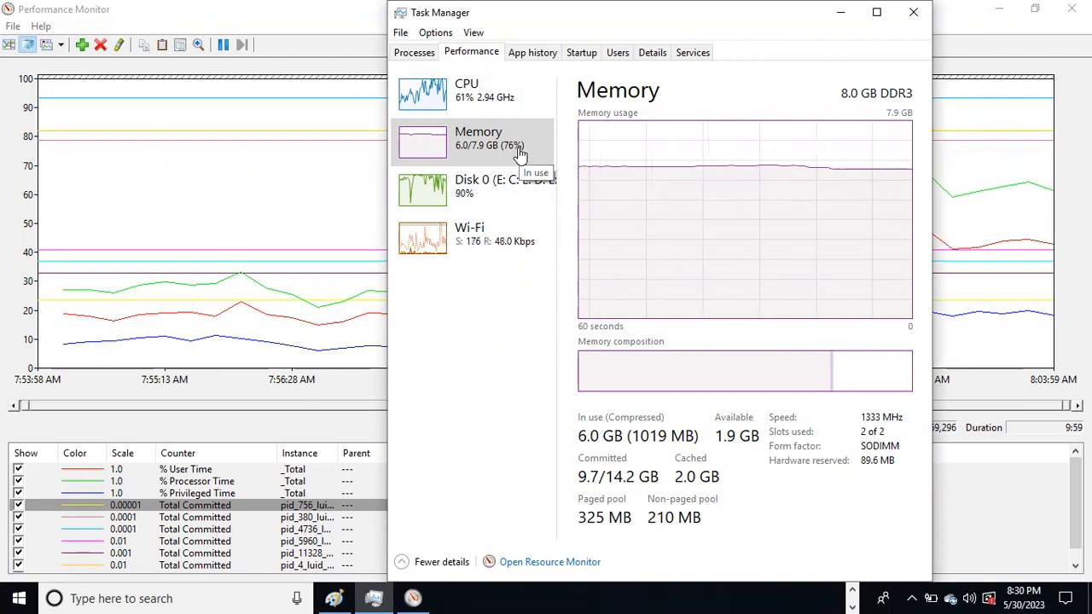
left_click(479, 112)
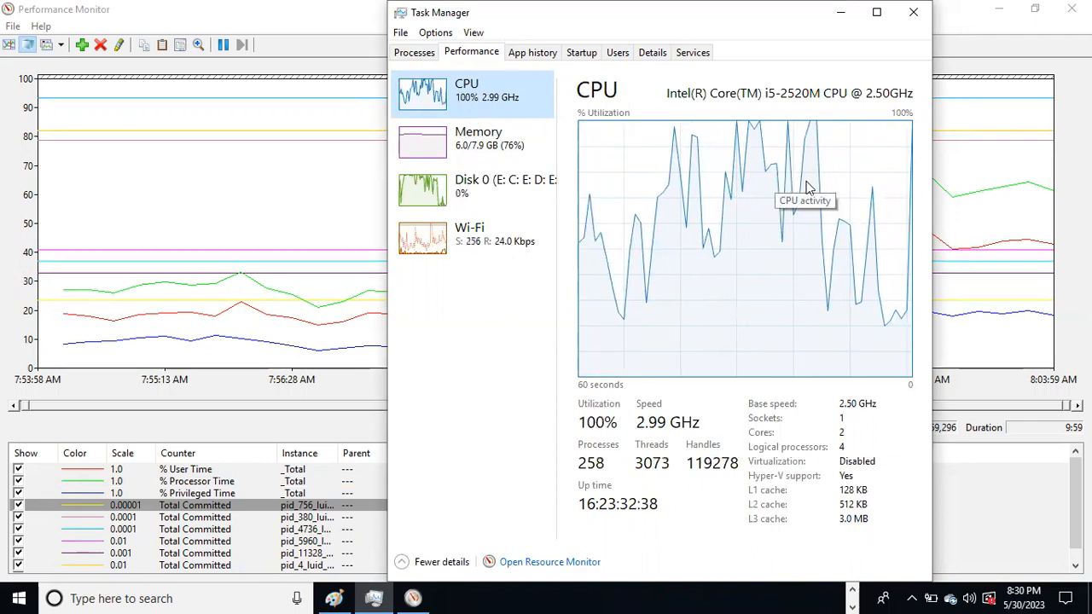
left_click(515, 147)
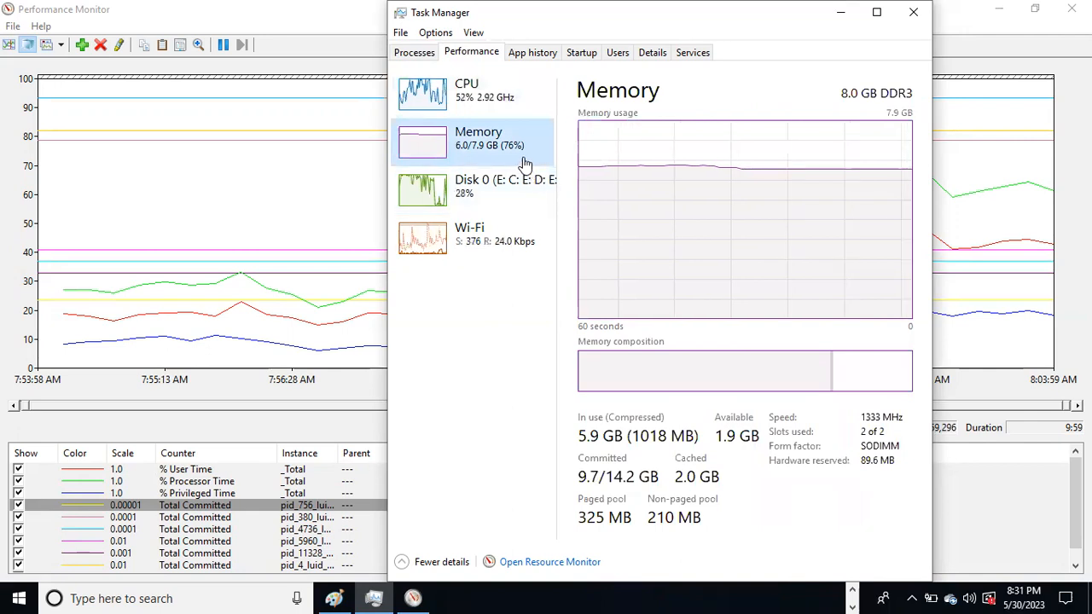
Return to LoadRunner Controller, examine the enlarged Running Vusers graph with the scenario status, and restore the four-graph layout
key("alt+Tab")
key("alt+Tab")
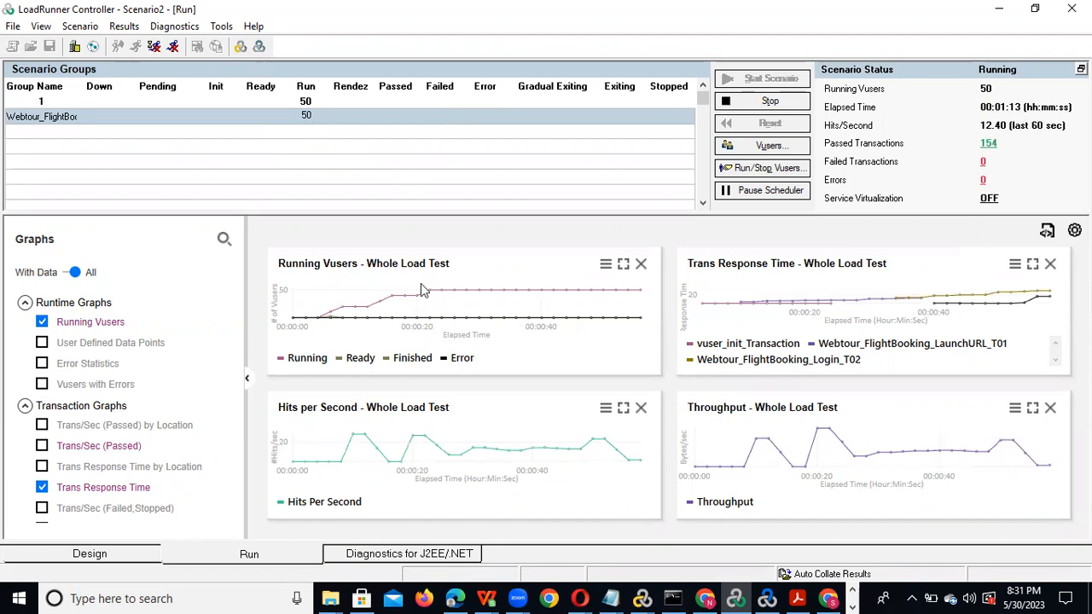
double_click(448, 300)
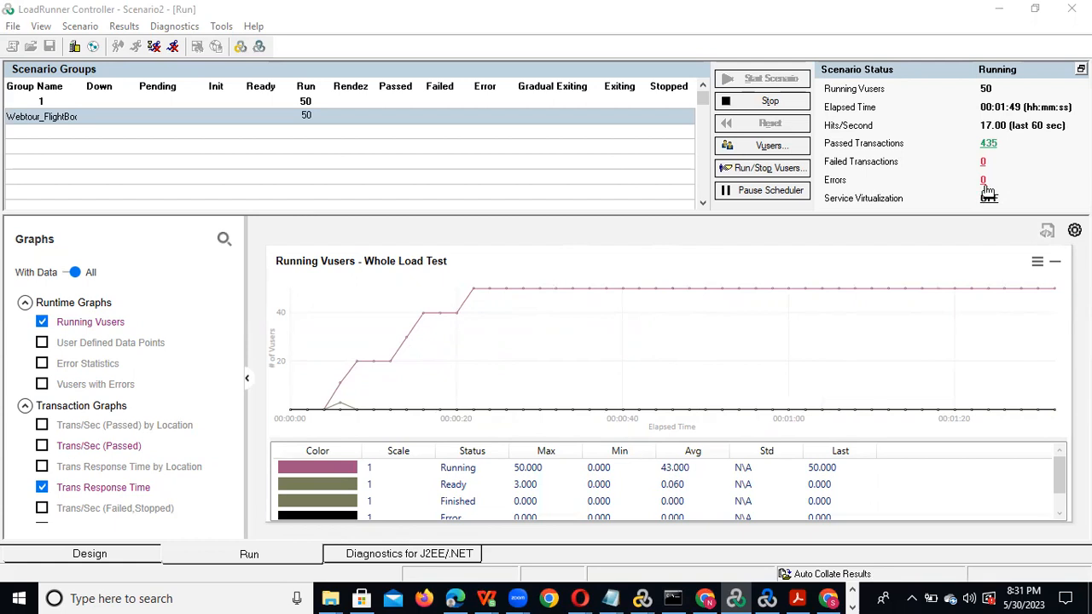
double_click(495, 346)
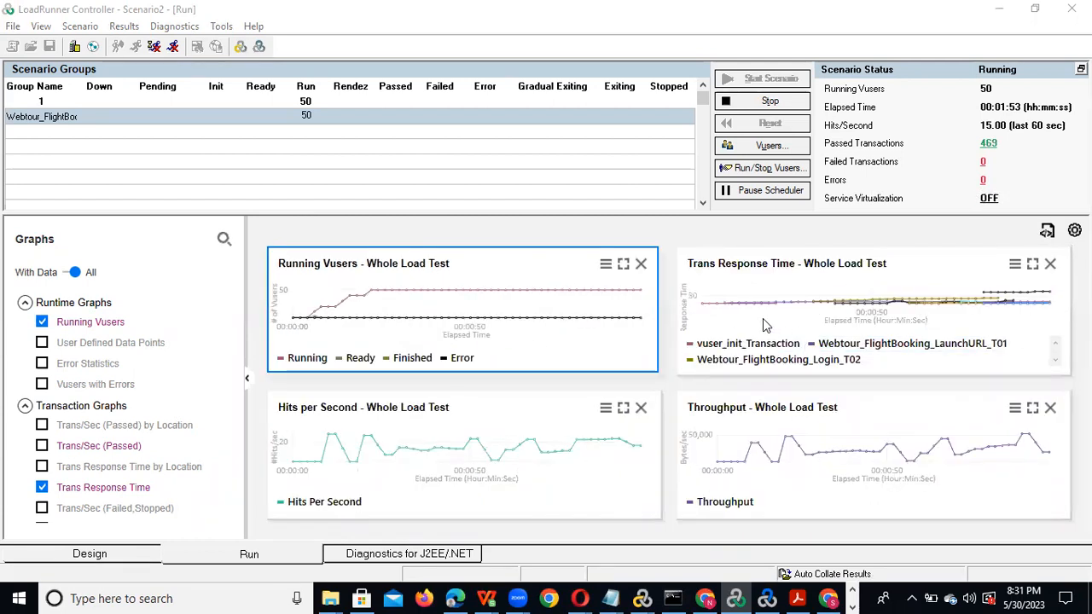
Enlarge the Trans Response Time graph, review the response times of all listed transactions, and restore the four-graph layout
double_click(762, 318)
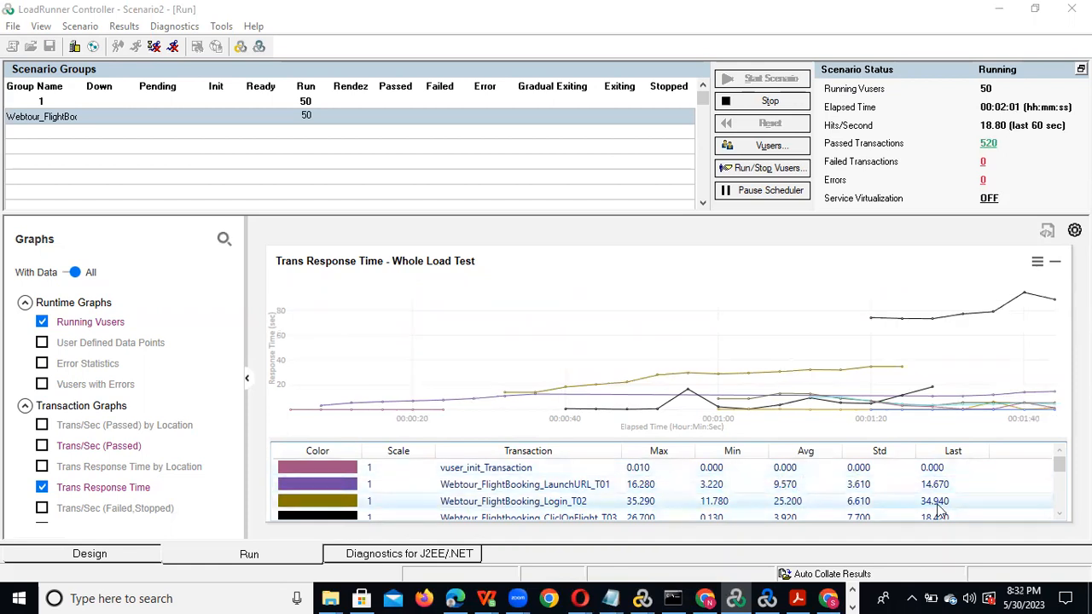
left_click(1060, 515)
left_click(1061, 515)
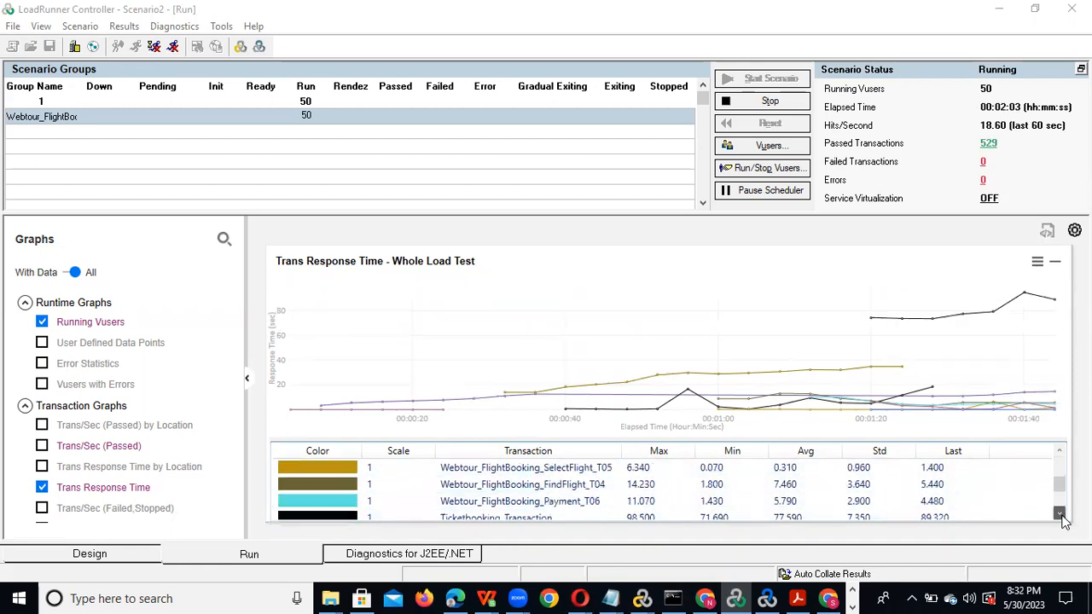
left_click(1061, 515)
left_click(1061, 515)
left_click(1060, 515)
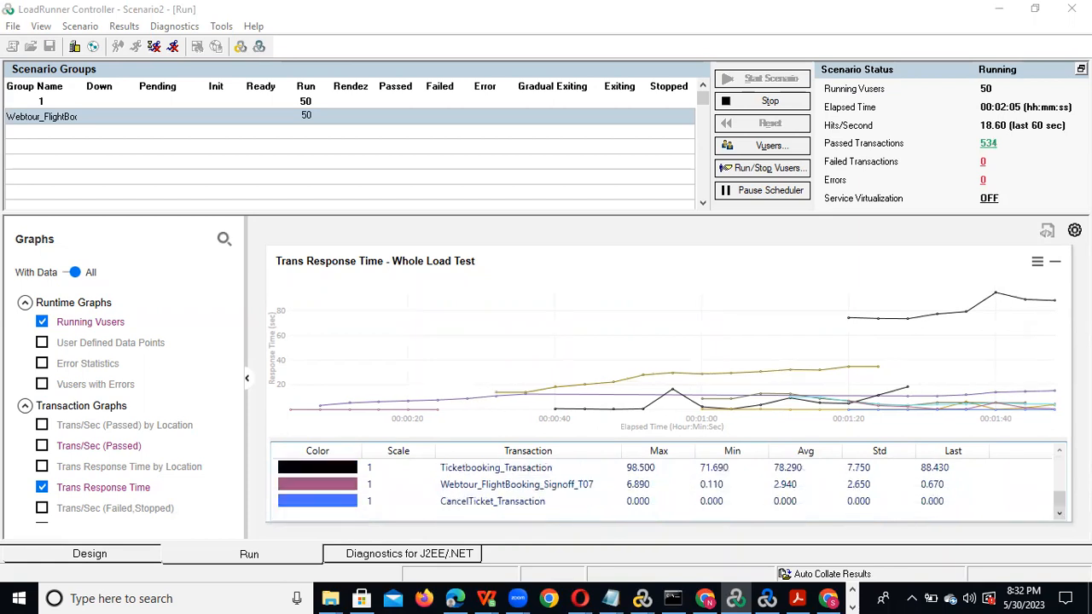
scroll(1061, 475, "up", 5)
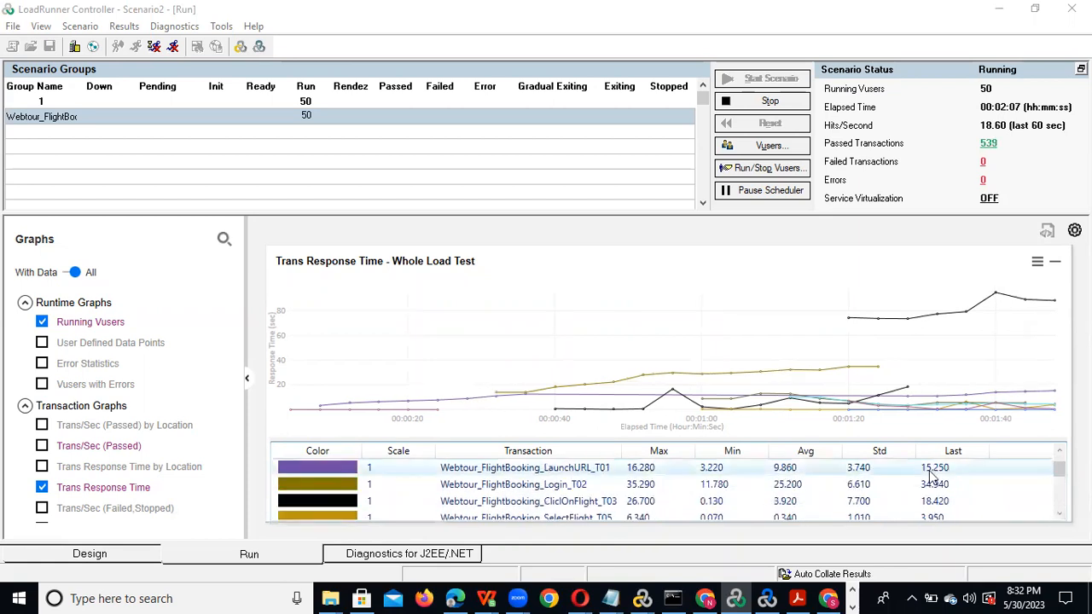
double_click(620, 323)
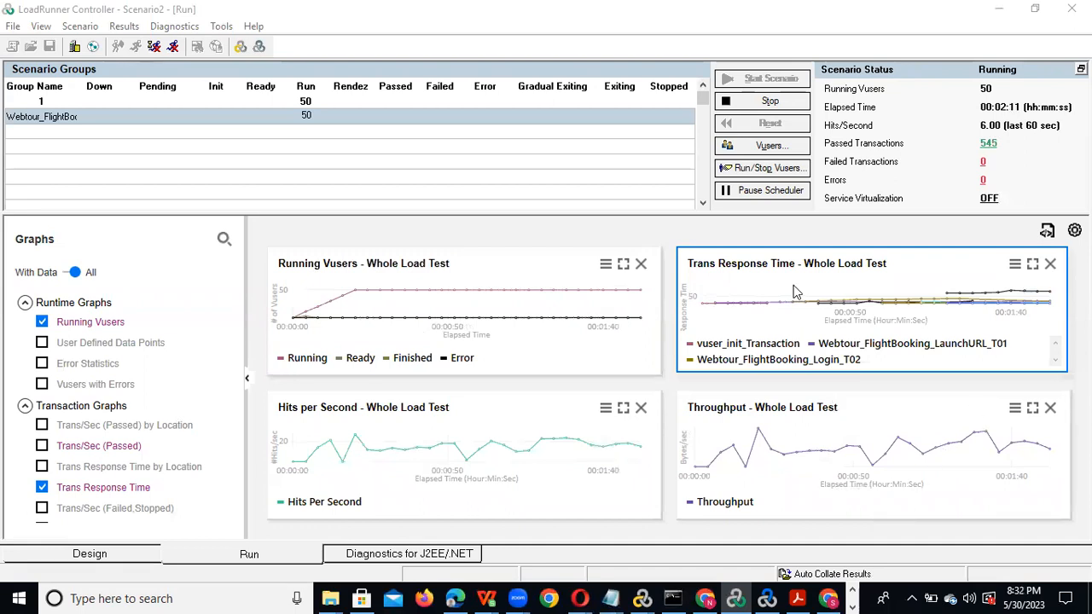
Monitor CPU, memory and Disk 0 usage in Task Manager while the Vusers run and ramp down
key("alt+Tab")
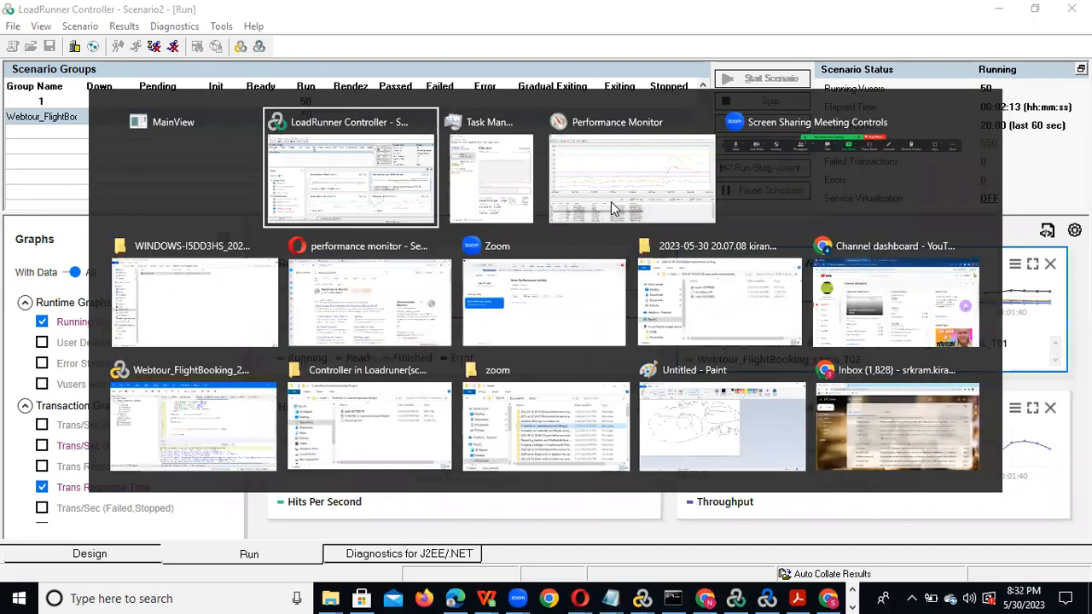
key("alt+Tab")
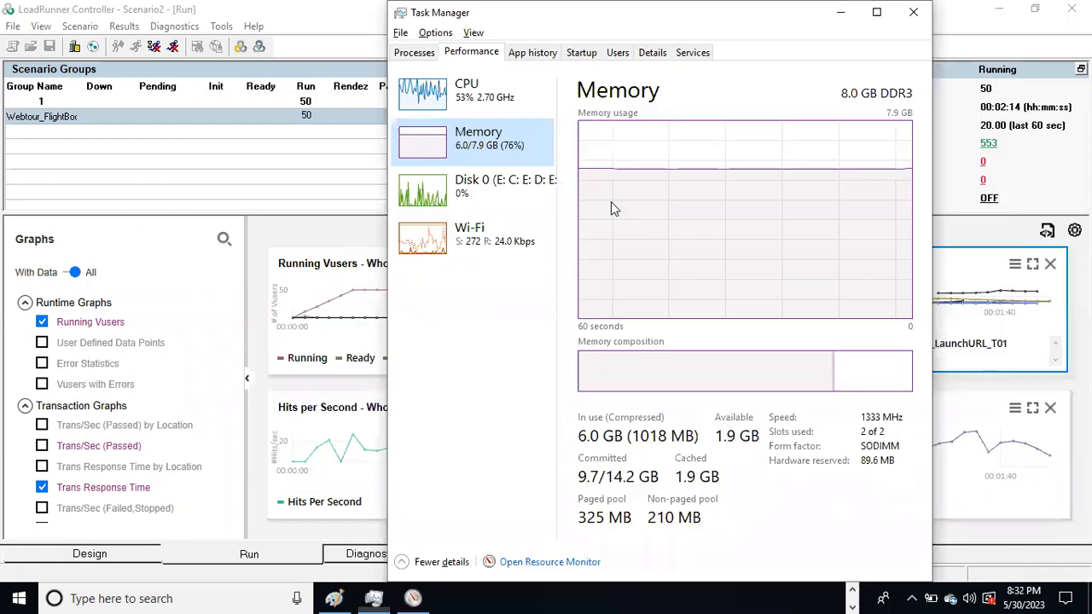
left_click(488, 113)
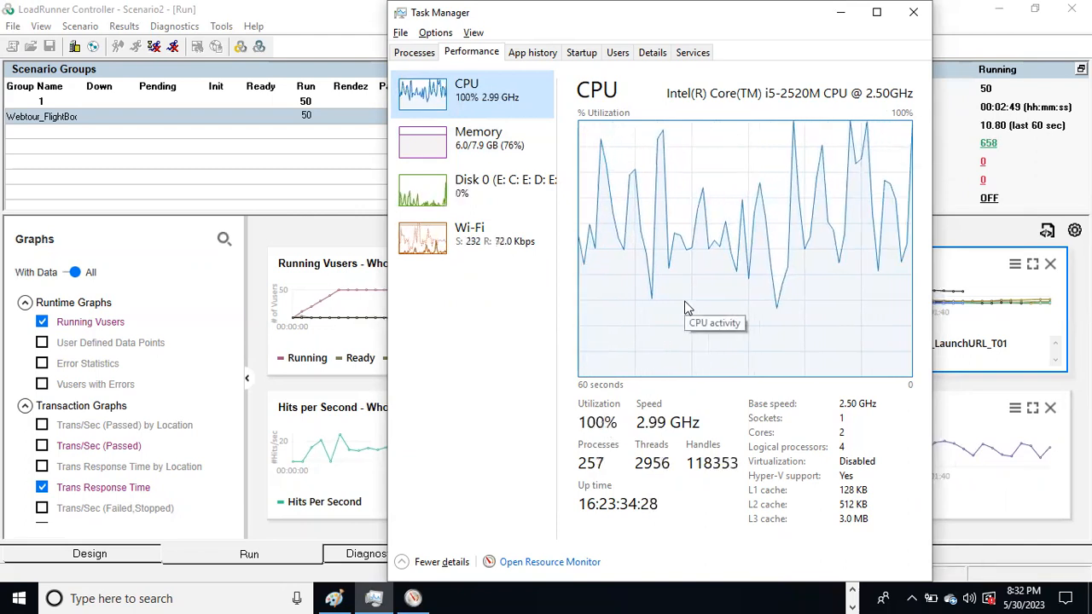
left_click(469, 160)
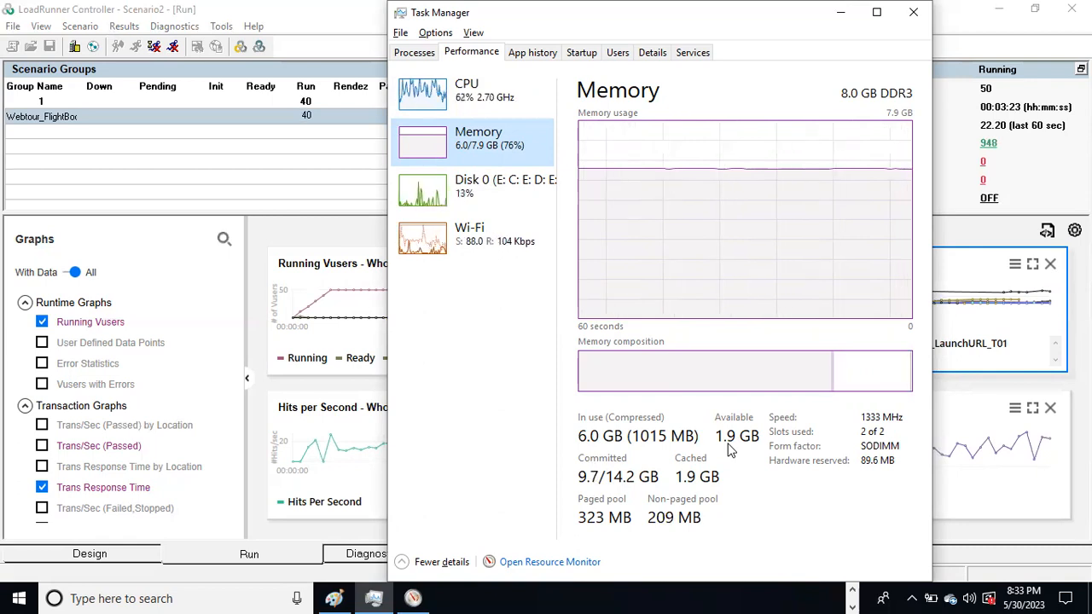
left_click(500, 188)
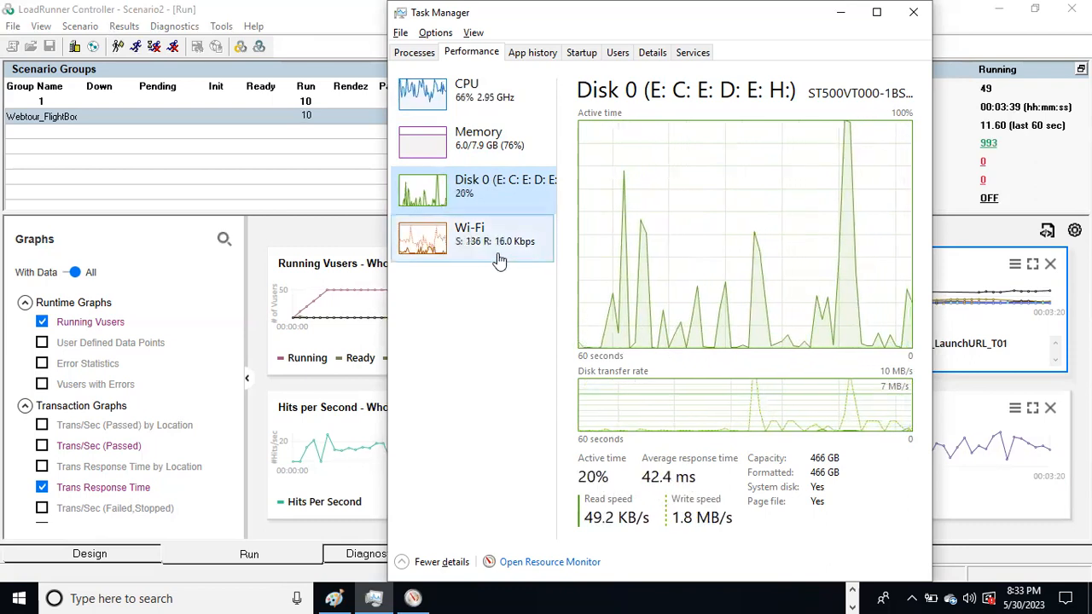
left_click(475, 105)
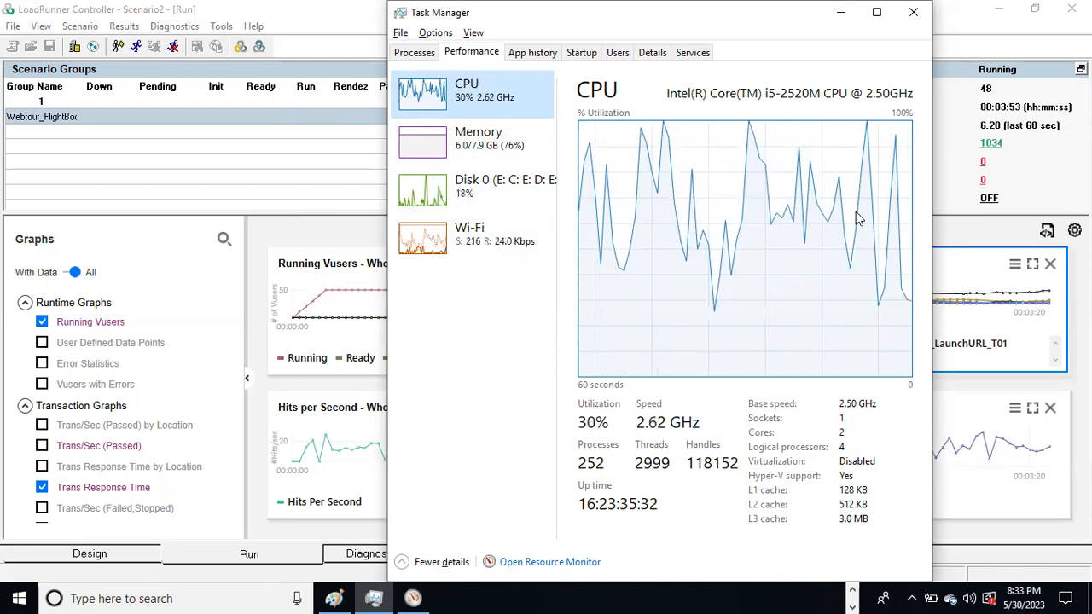
left_click(479, 147)
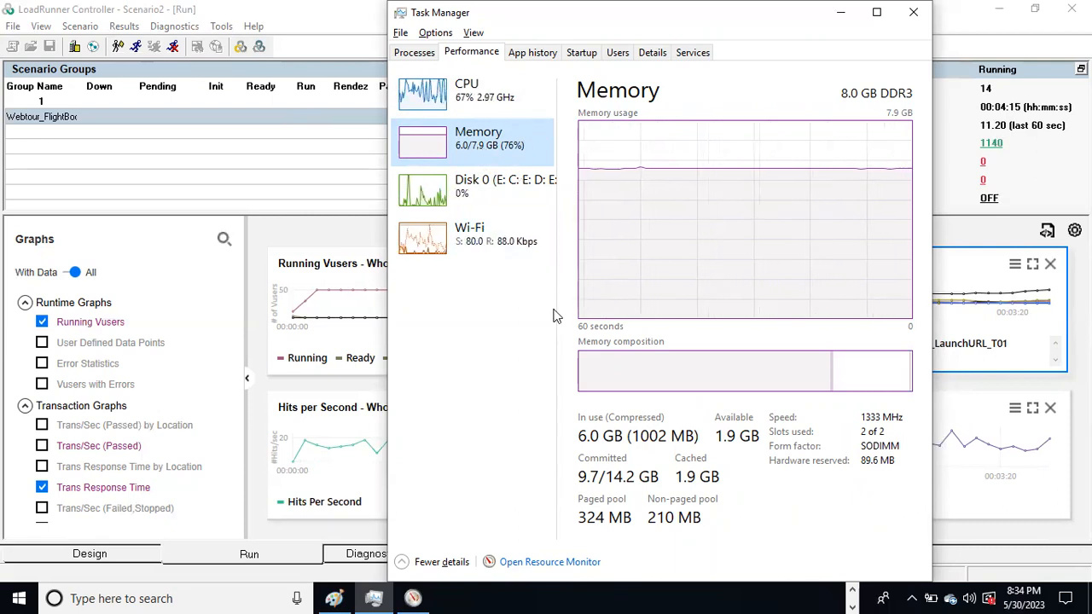
Switch to Performance Monitor and review the % Privileged Time and % Processor Time counters in the collected log
left_click(413, 597)
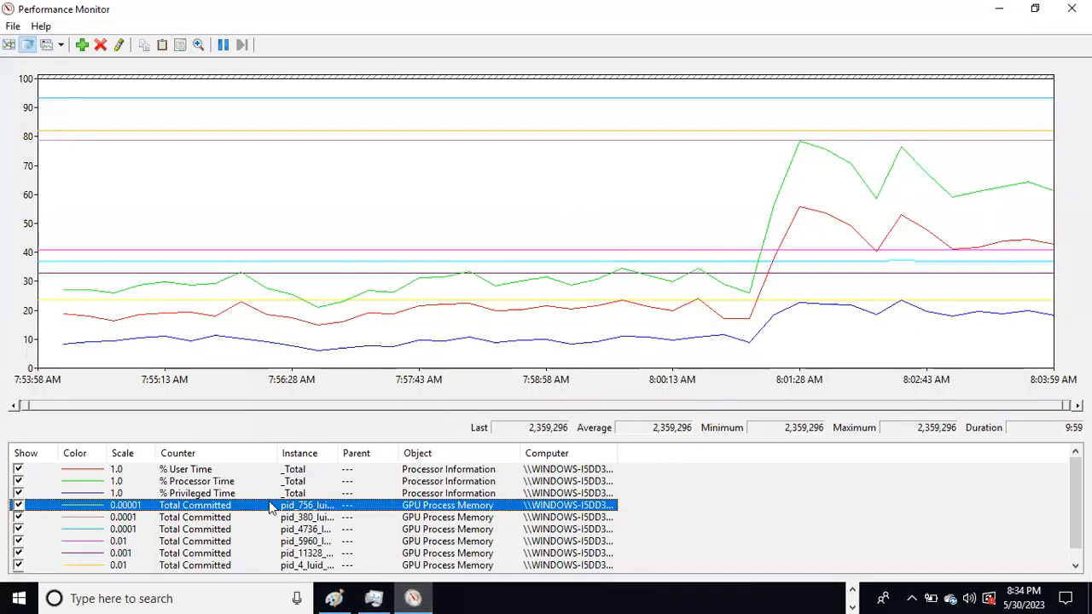
left_click(214, 494)
left_click(215, 482)
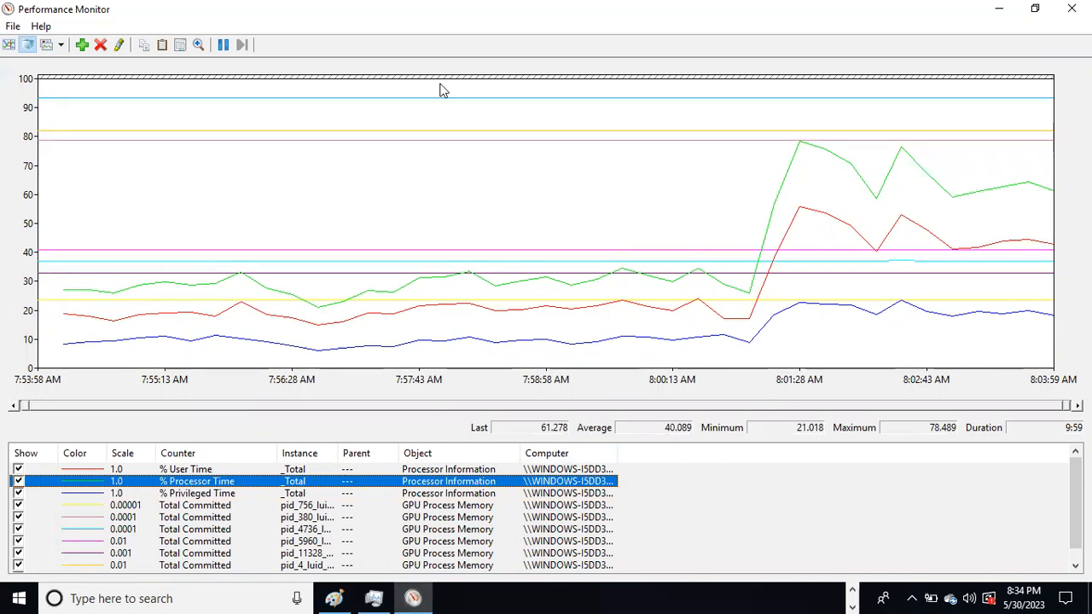
Return to Task Manager, check CPU activity after the run, and compare it with the scenario status in LoadRunner Controller
left_click(1000, 11)
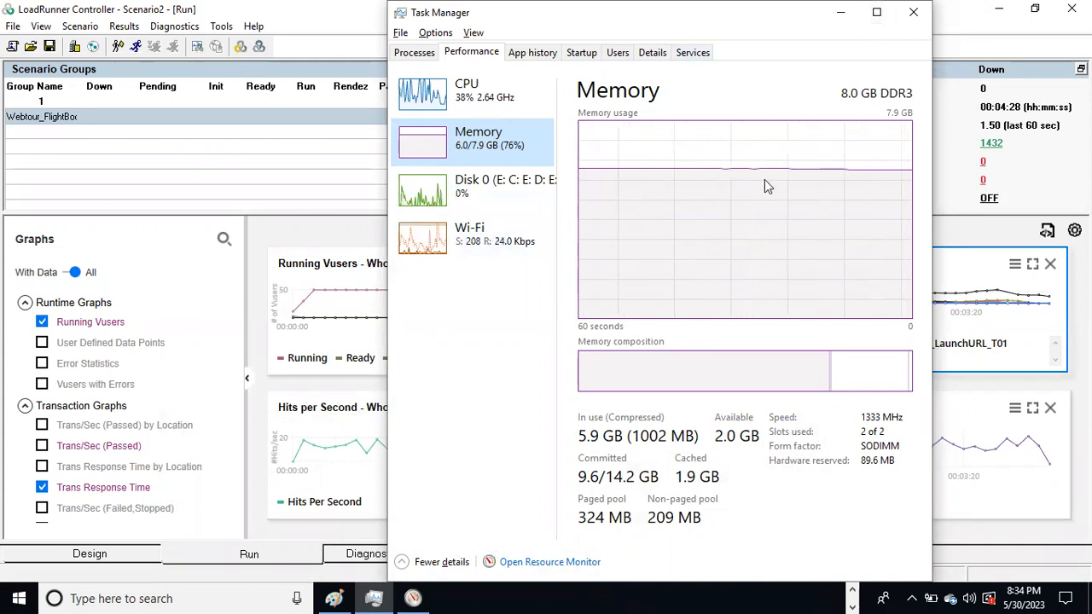
left_click(512, 106)
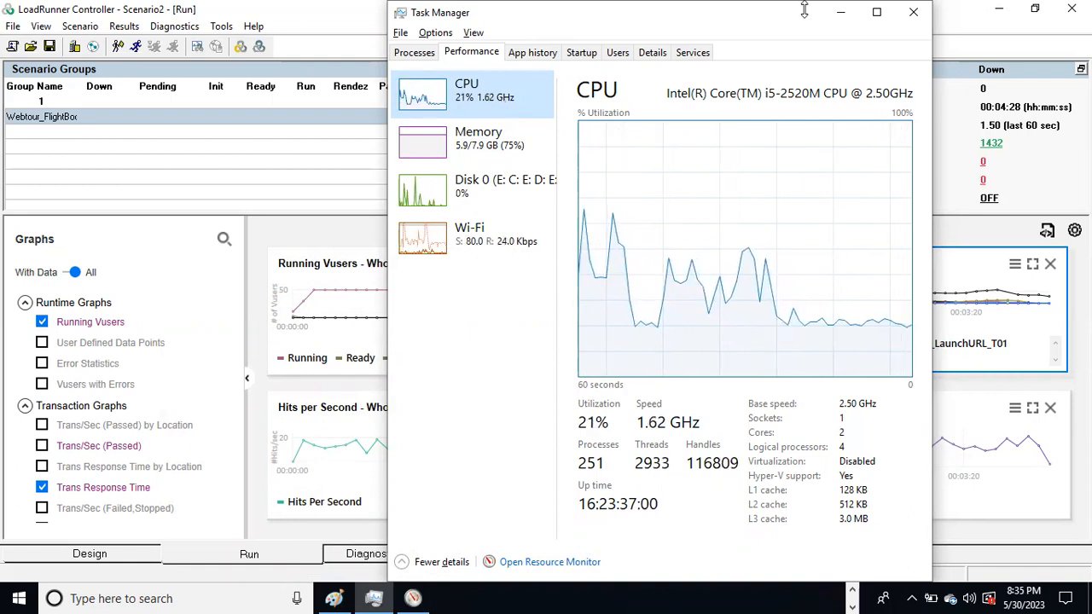
left_click(840, 13)
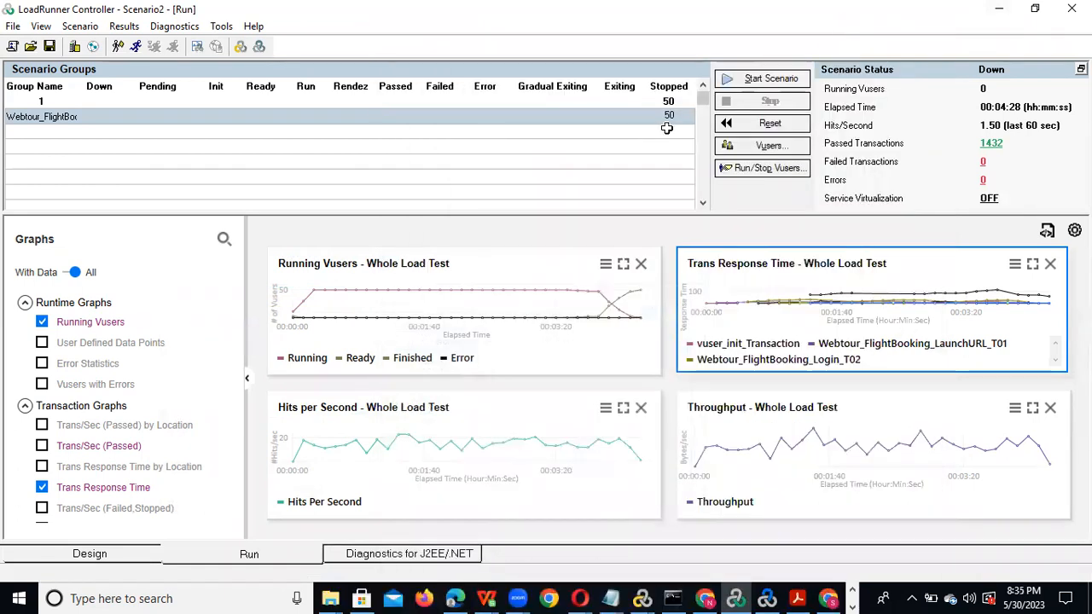
key("alt+Tab")
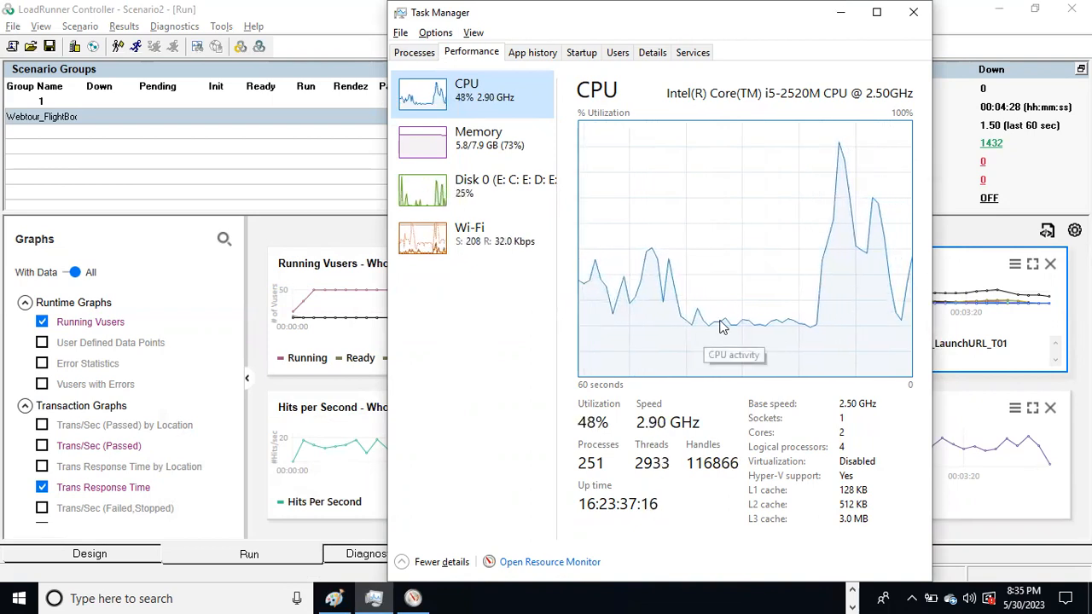
key("alt+Tab")
key("alt+Tab")
key("alt+Tab")
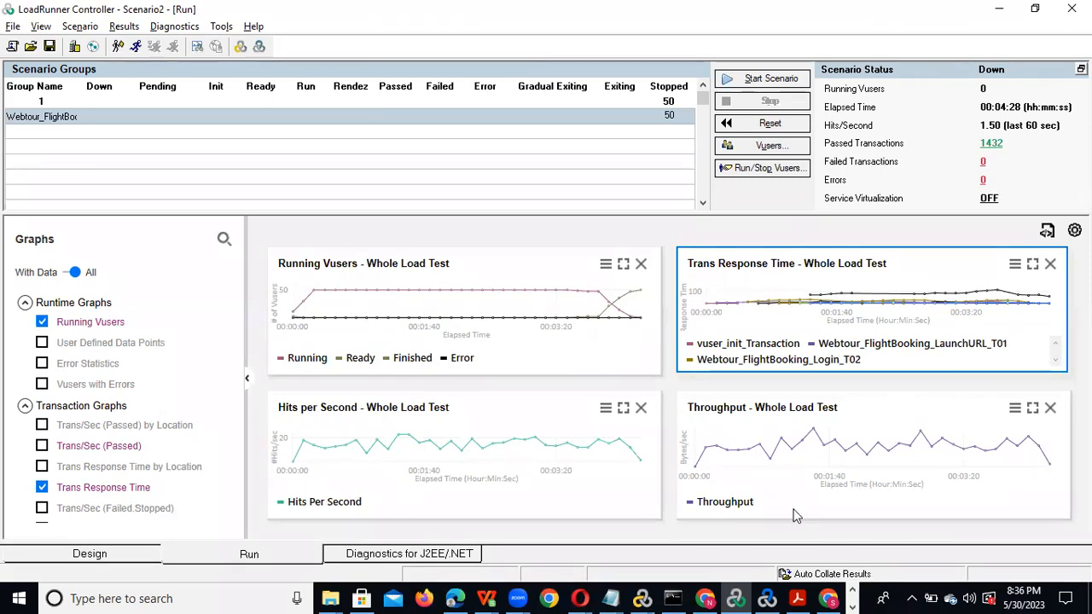
left_click(851, 605)
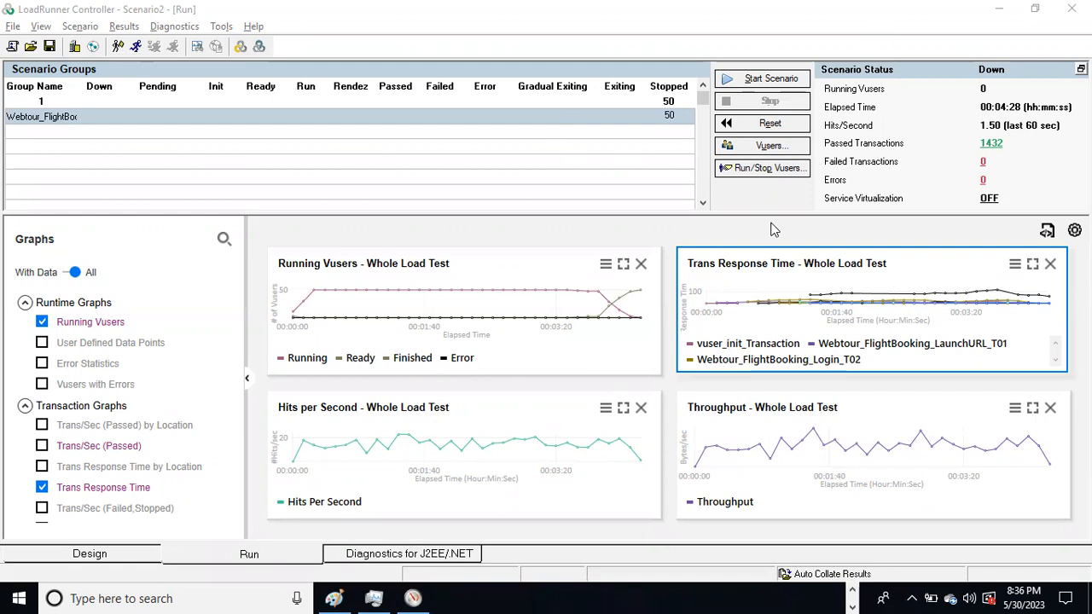
Analyze the scenario results in a maximized LoadRunner Analysis window and load the complete data
left_click(124, 26)
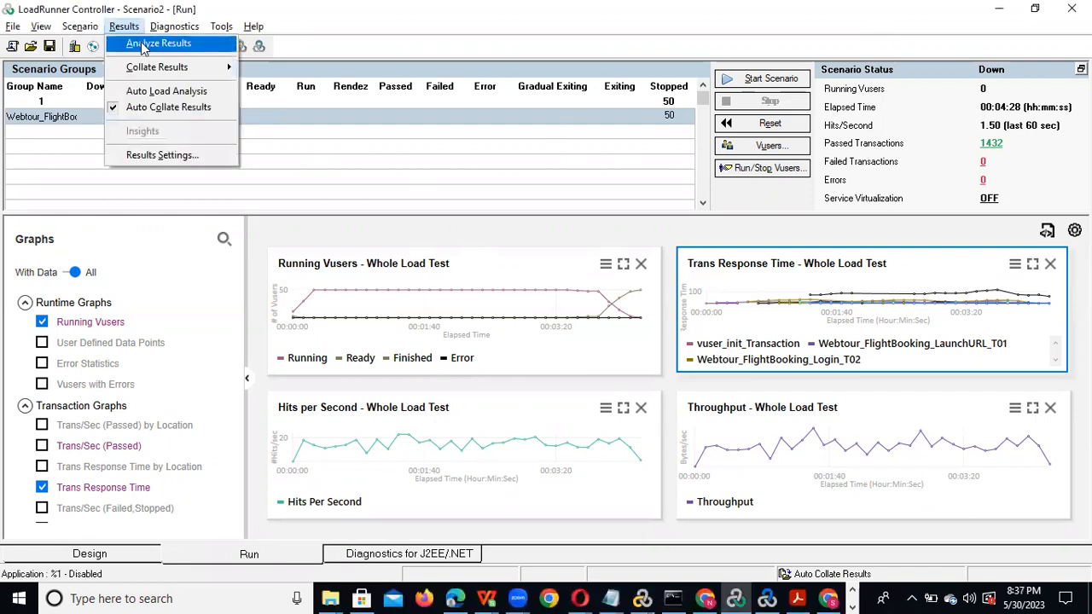
left_click(143, 47)
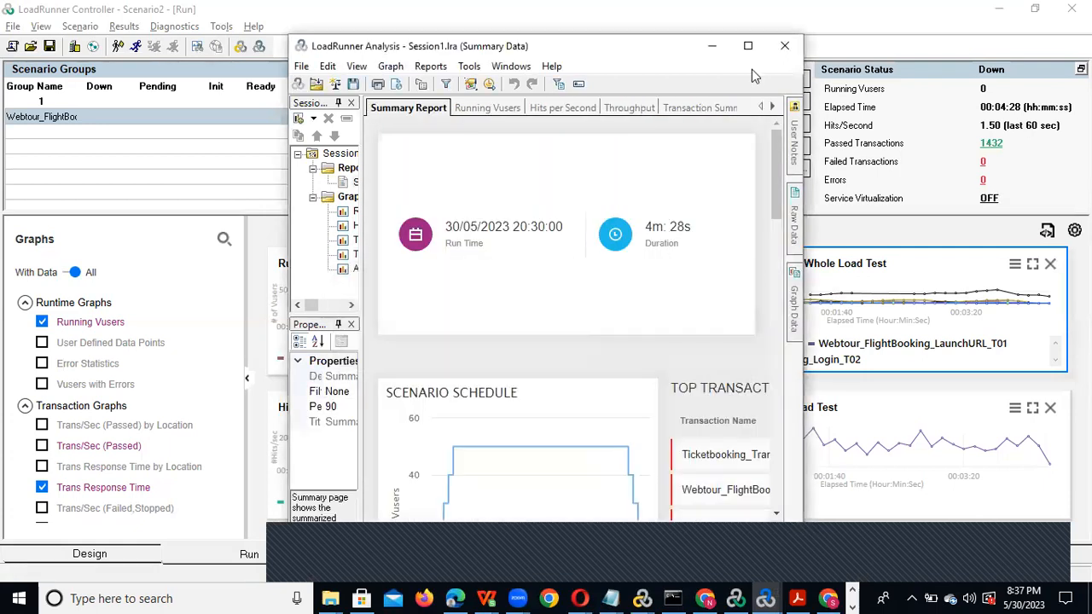
left_click(748, 46)
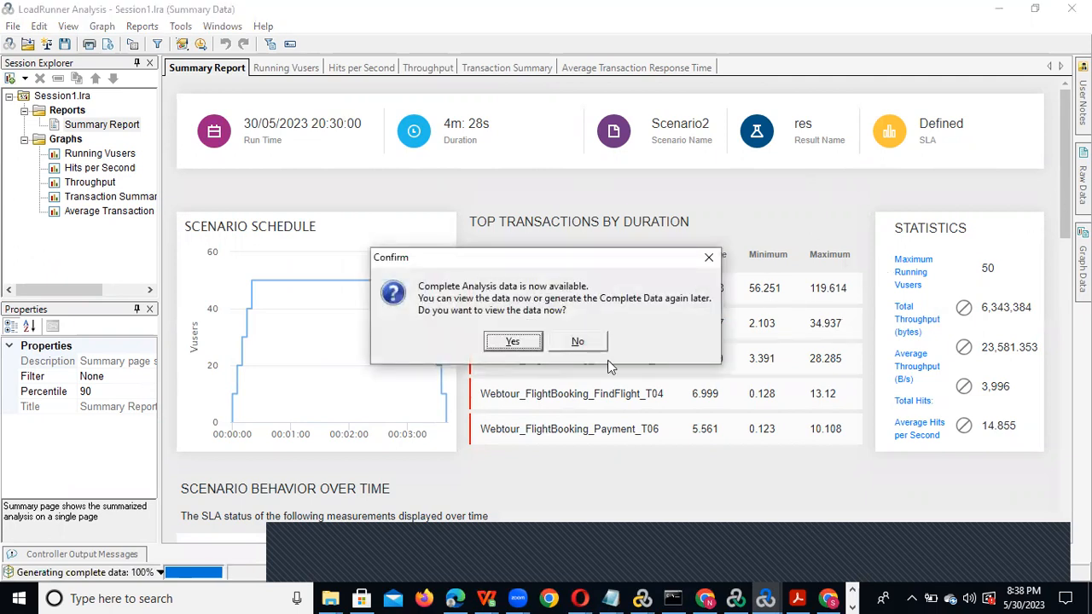
left_click(509, 342)
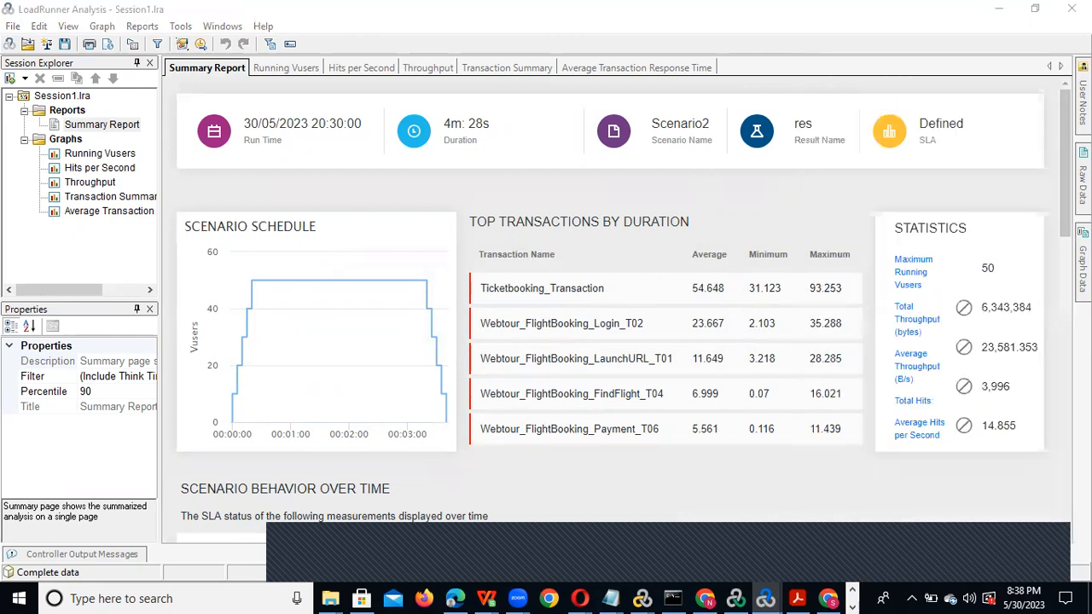
Examine the transaction table in the Summary Report, including SLA status, response times and pass/fail counts
scroll(610, 306, "down", 10)
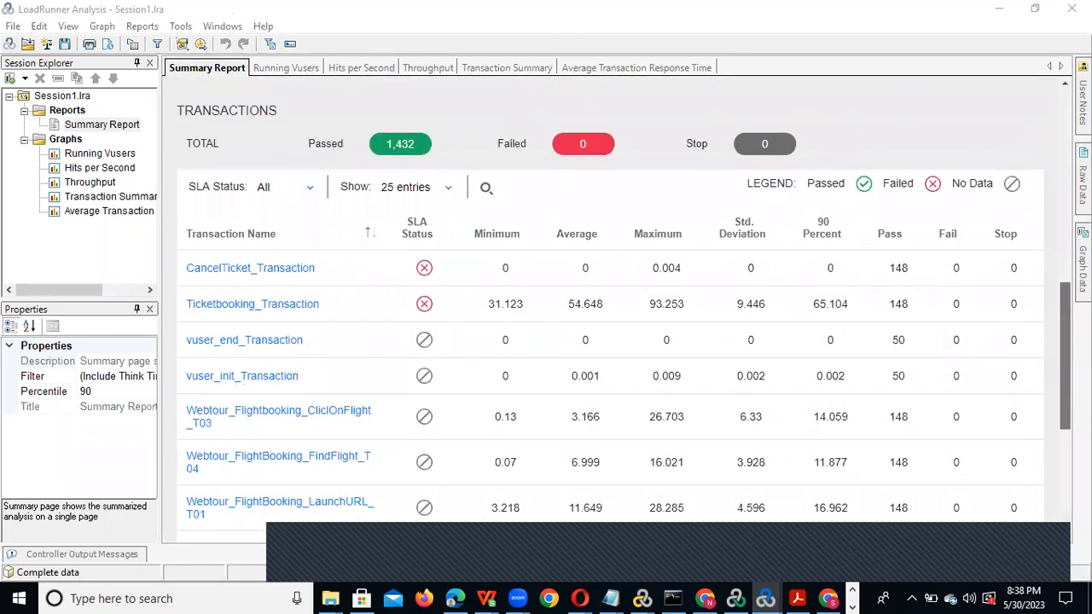
scroll(695, 297, "down", 3)
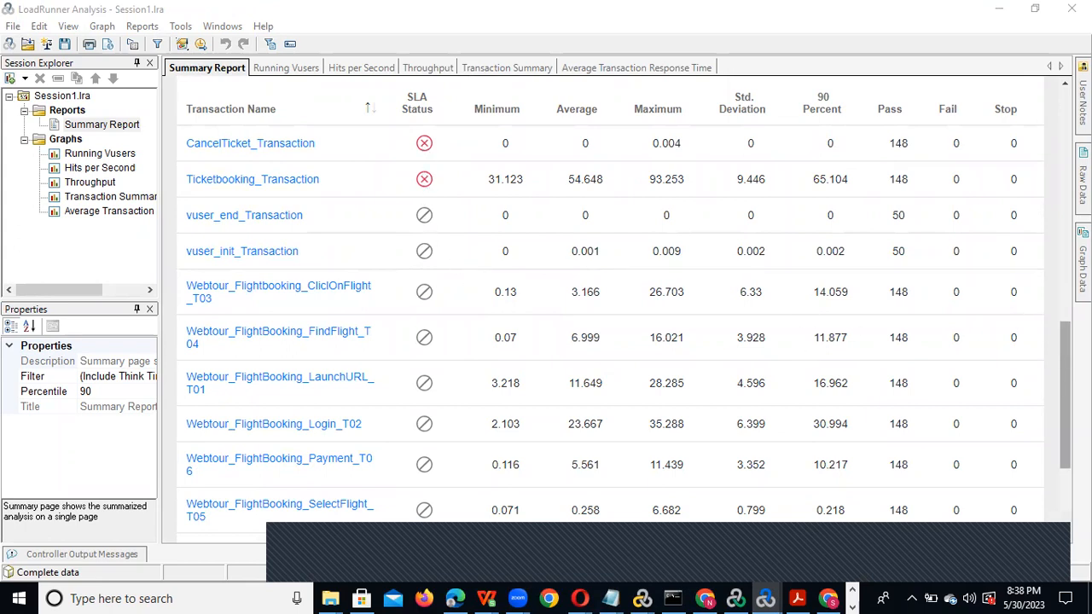
left_click_drag(1060, 348, 1063, 433)
scroll(524, 288, "up", 2)
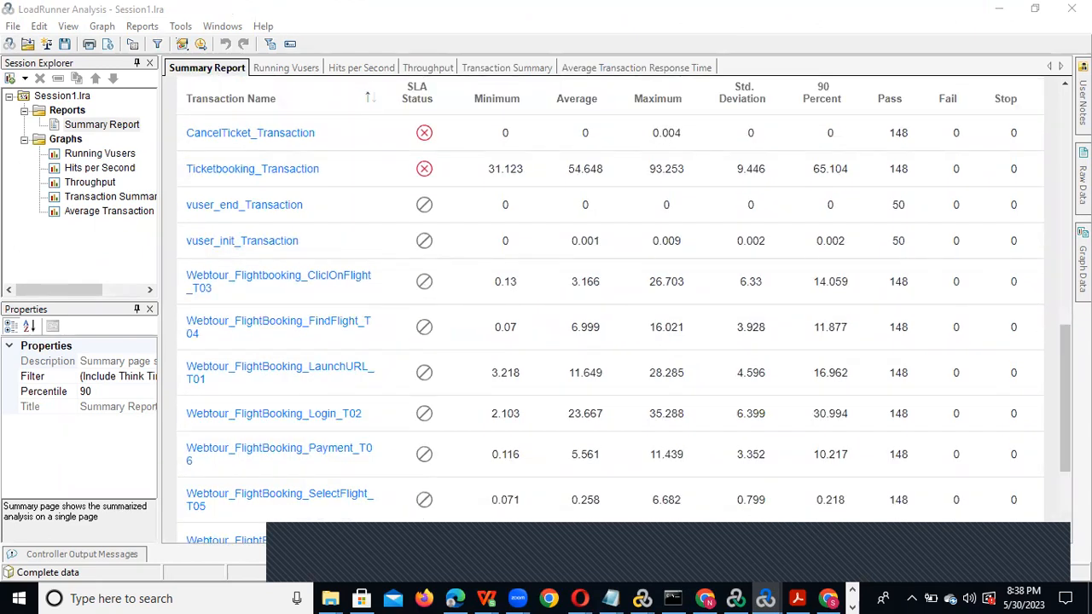
left_click(1043, 129)
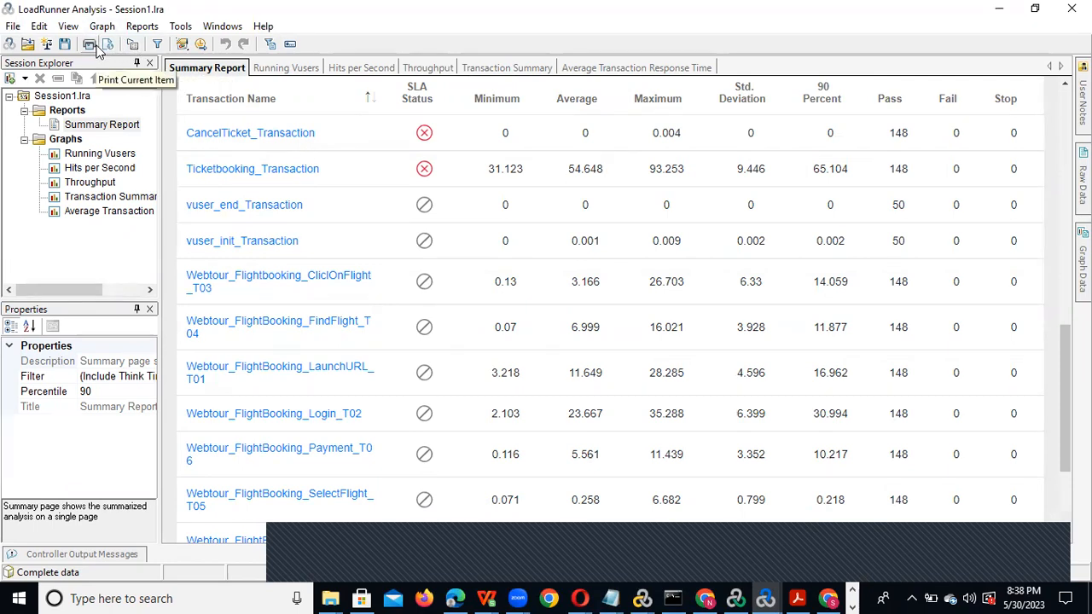
Edit the Transaction Response Time (Average) service level agreement and add all seven Webtour_FlightBooking transactions, T01 to T07, to its goal
left_click(181, 45)
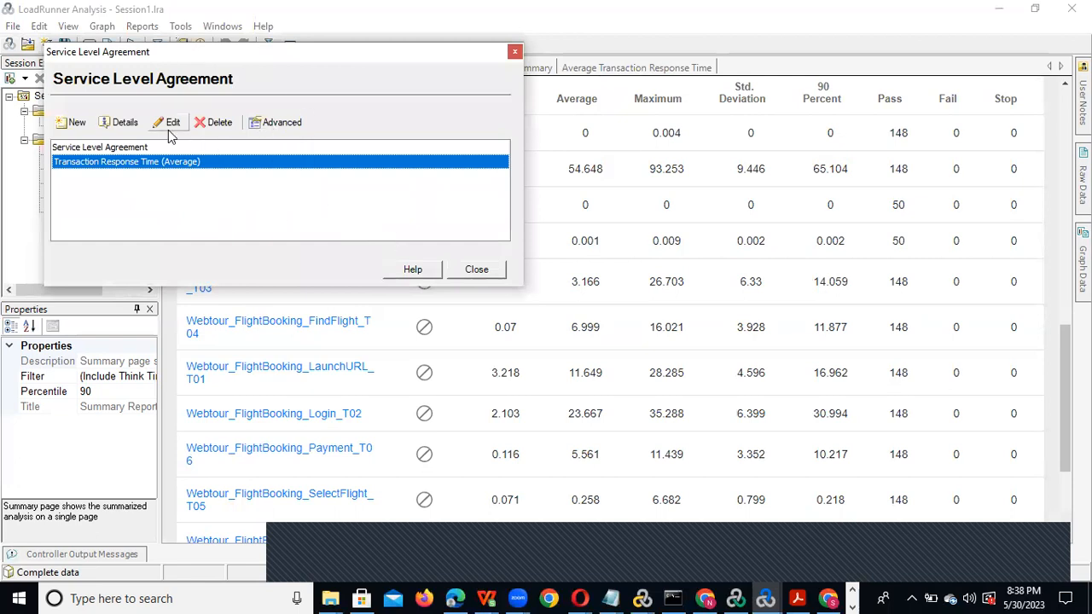
left_click(168, 124)
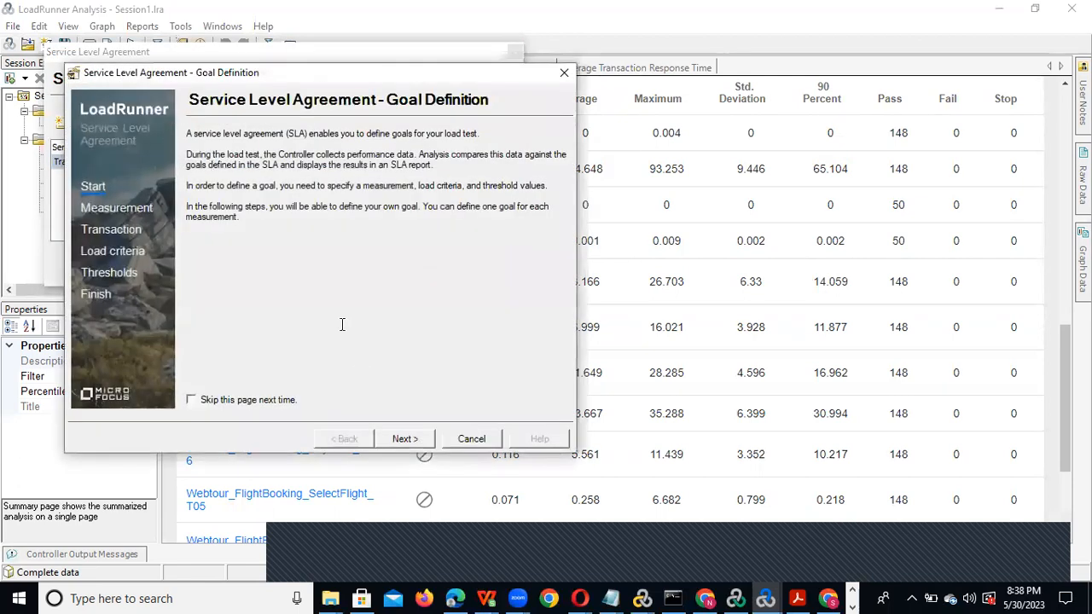
left_click(404, 436)
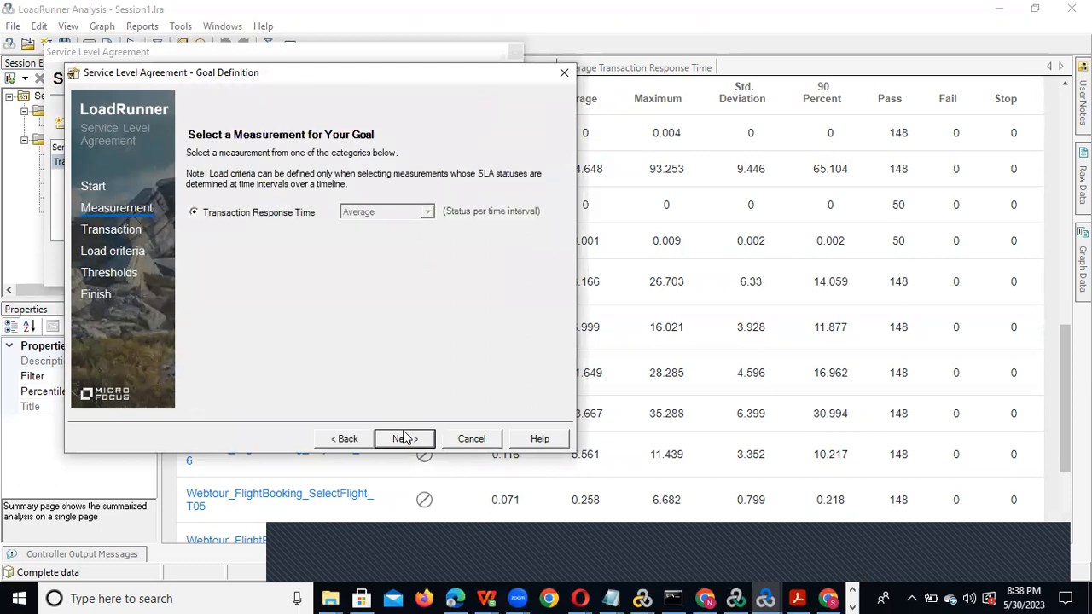
left_click(401, 437)
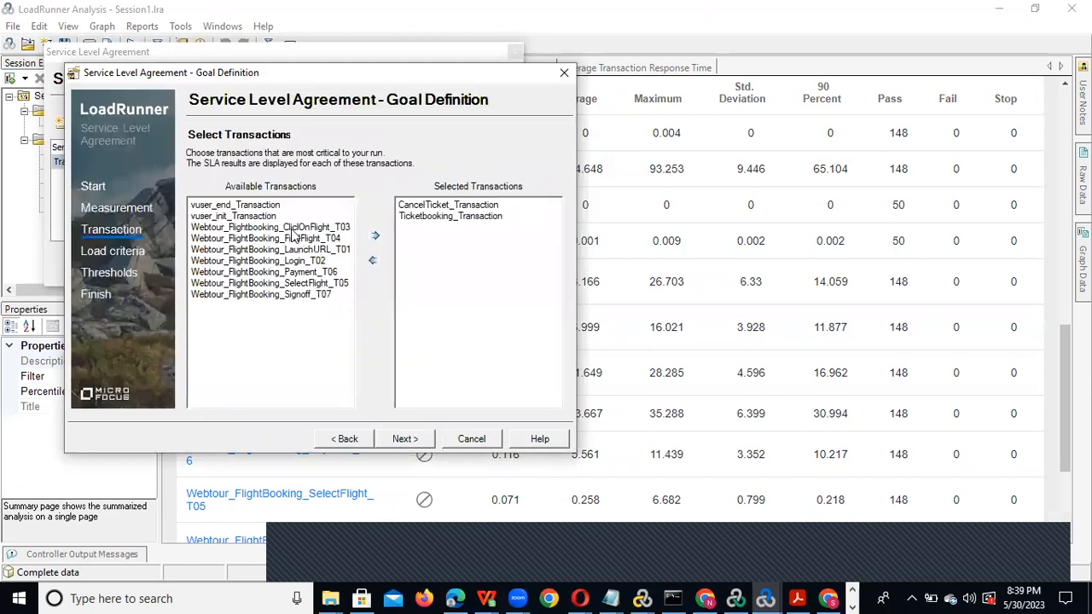
left_click(290, 228)
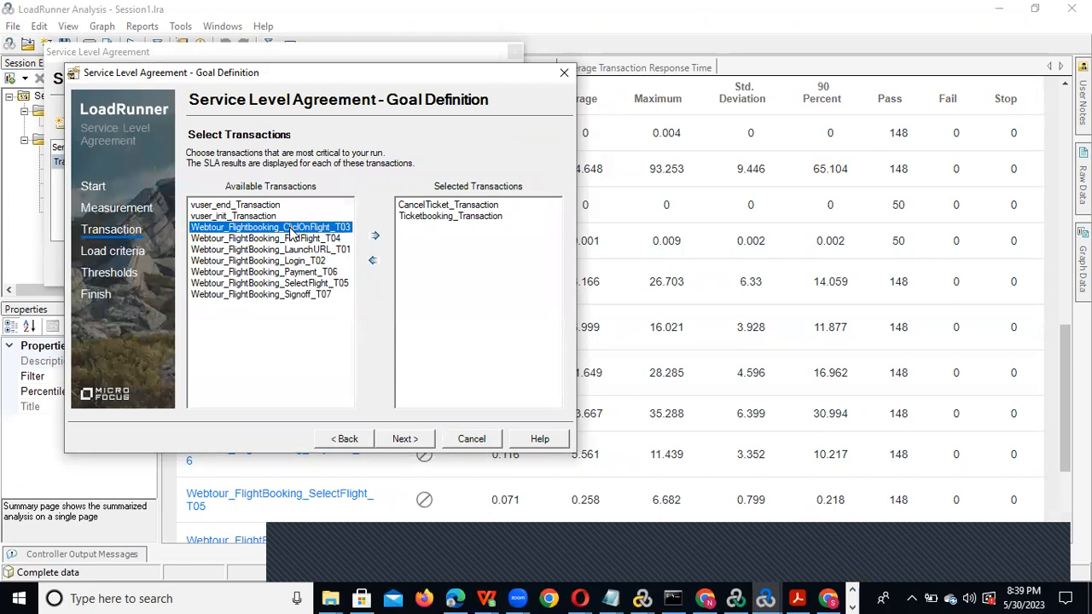
key("shift+Down")
key("shift+Down")
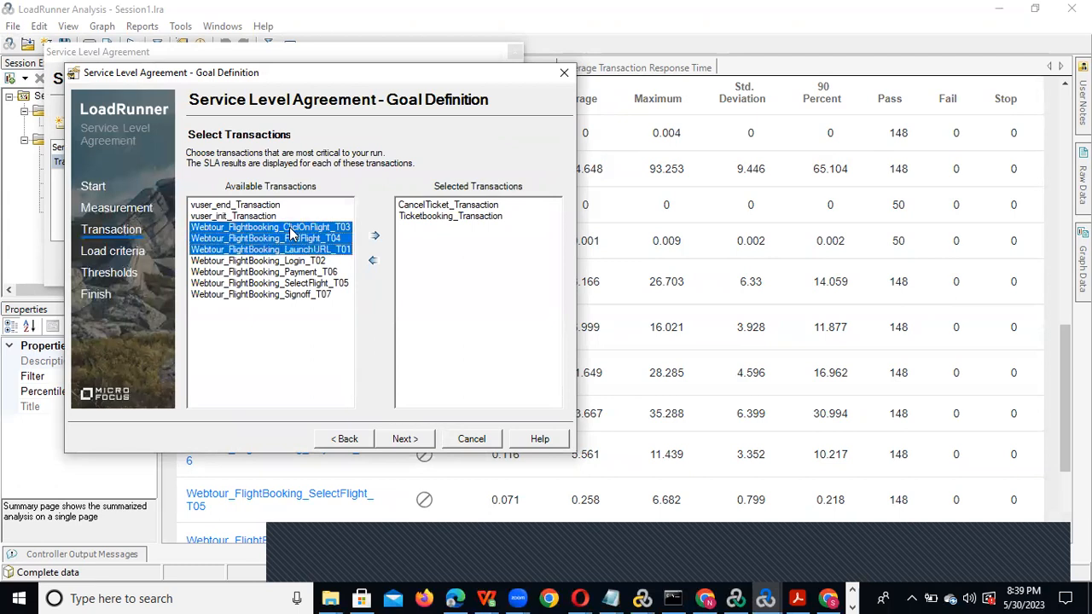
key("shift+End")
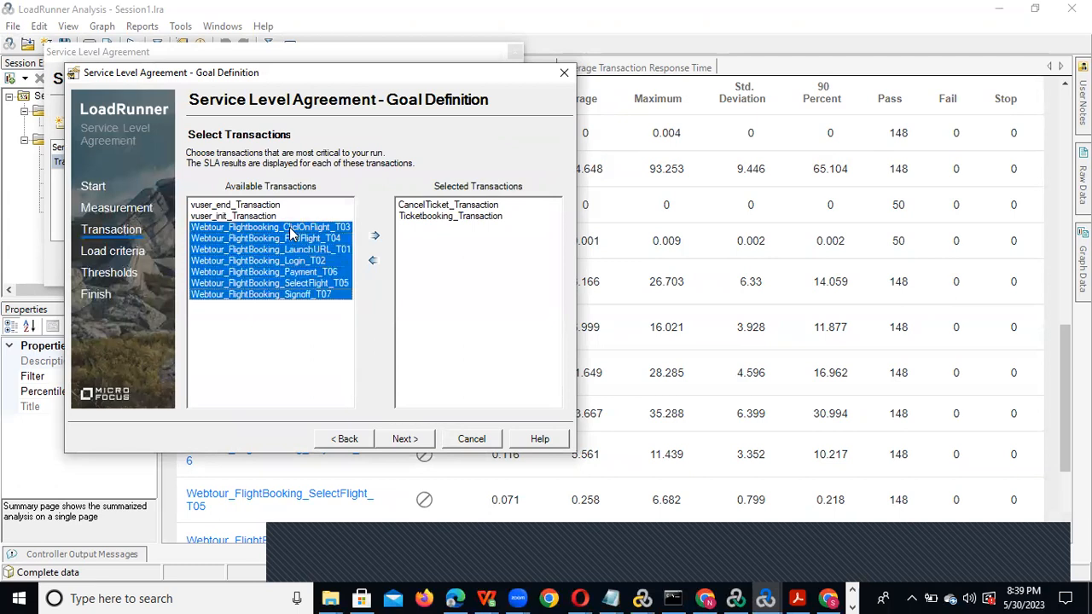
left_click(375, 238)
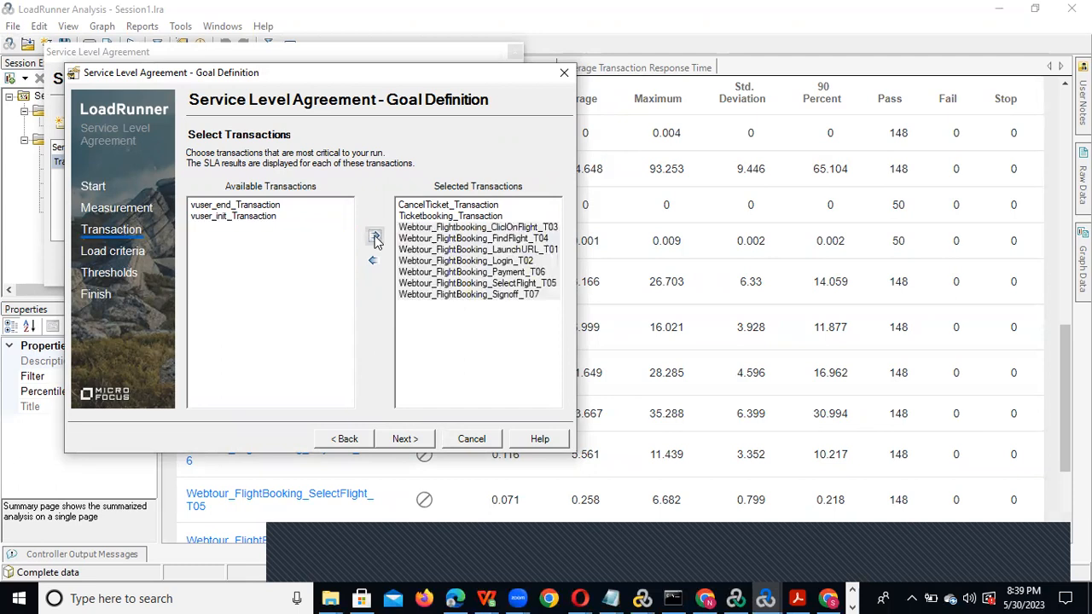
Remove CancelTicket_Transaction and Ticketbooking_Transaction from the goal's selected transactions
left_click(488, 207)
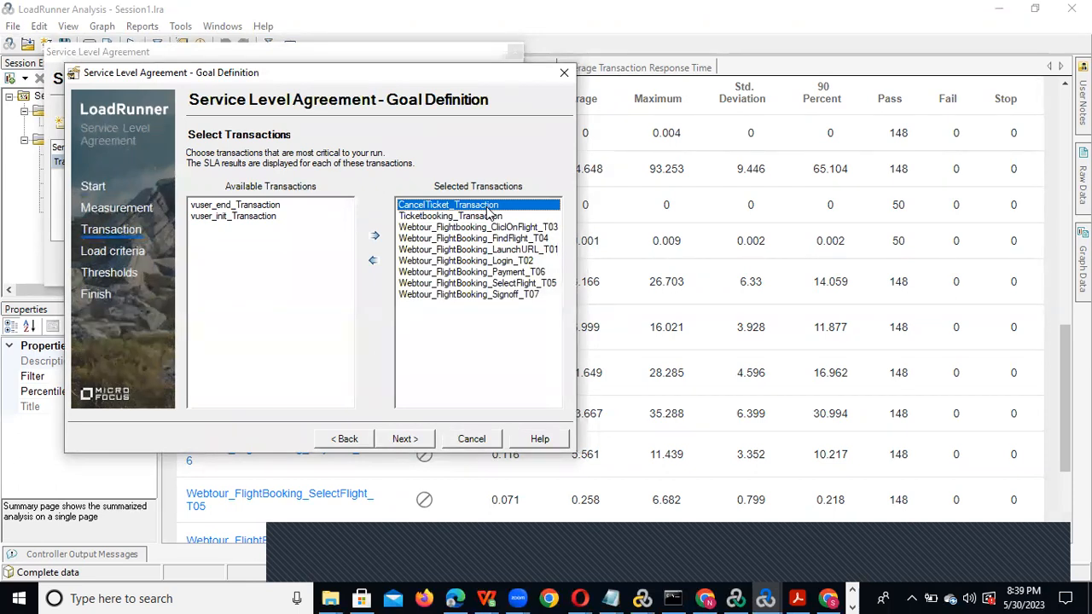
left_click(488, 213, "shift")
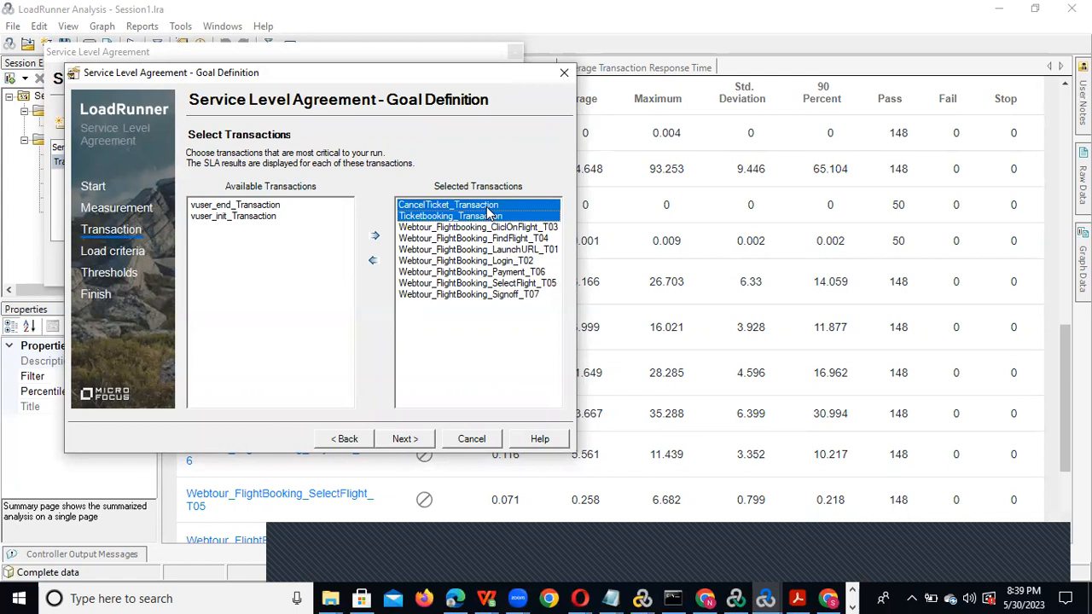
left_click(372, 260)
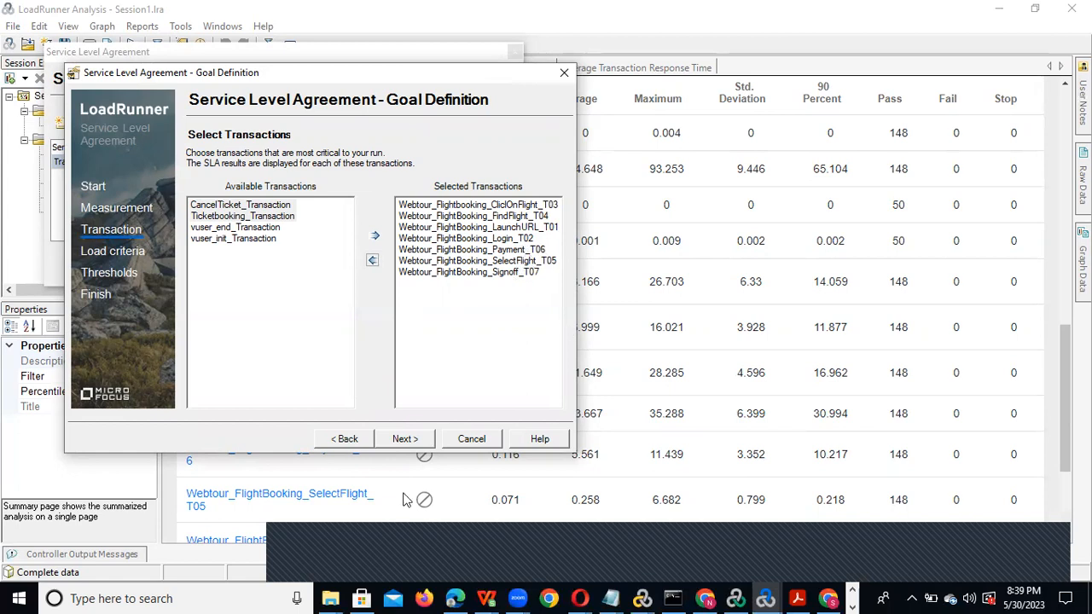
Keep the Running Vusers load criteria, apply thresholds of 0 to all selected transactions, and finish the service level agreement
left_click(410, 440)
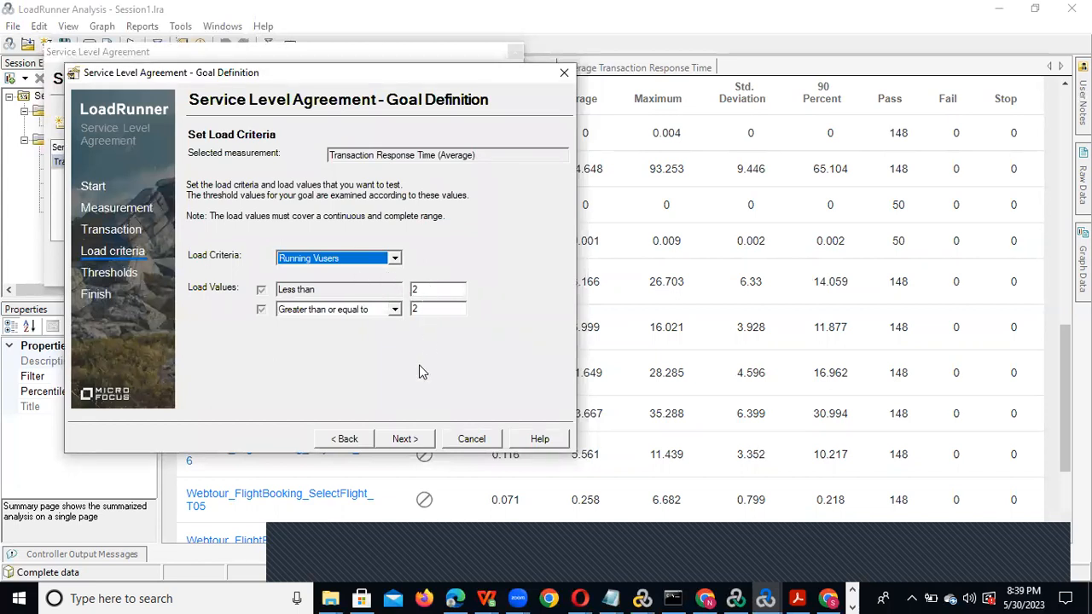
left_click(404, 441)
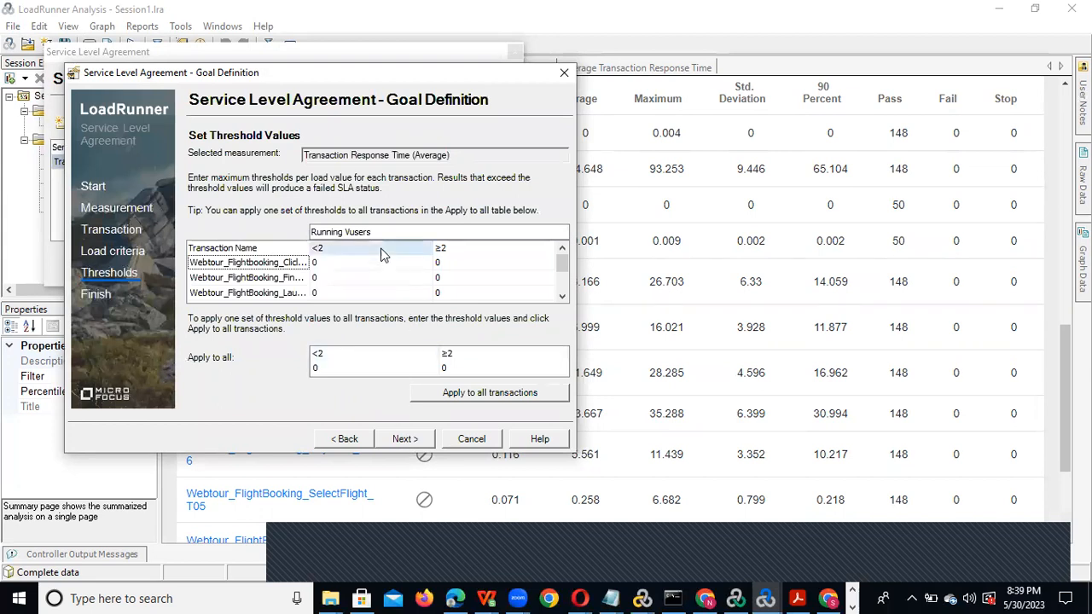
left_click(468, 394)
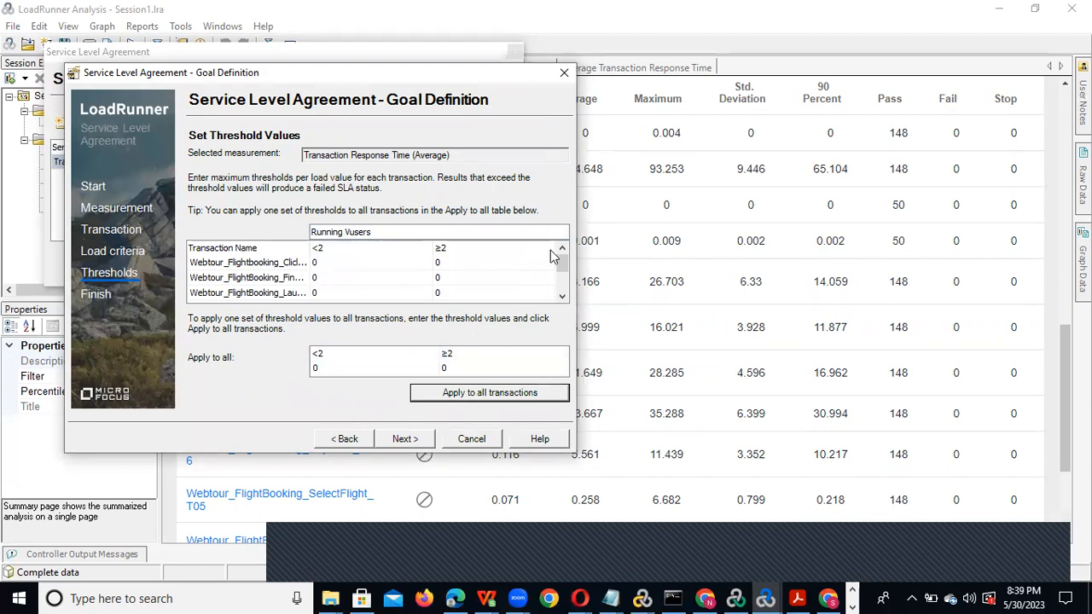
mouse_move(563, 264)
left_mouse_down()
mouse_move(563, 299)
mouse_move(563, 260)
left_mouse_up()
left_click(454, 394)
left_click(402, 440)
left_click(405, 443)
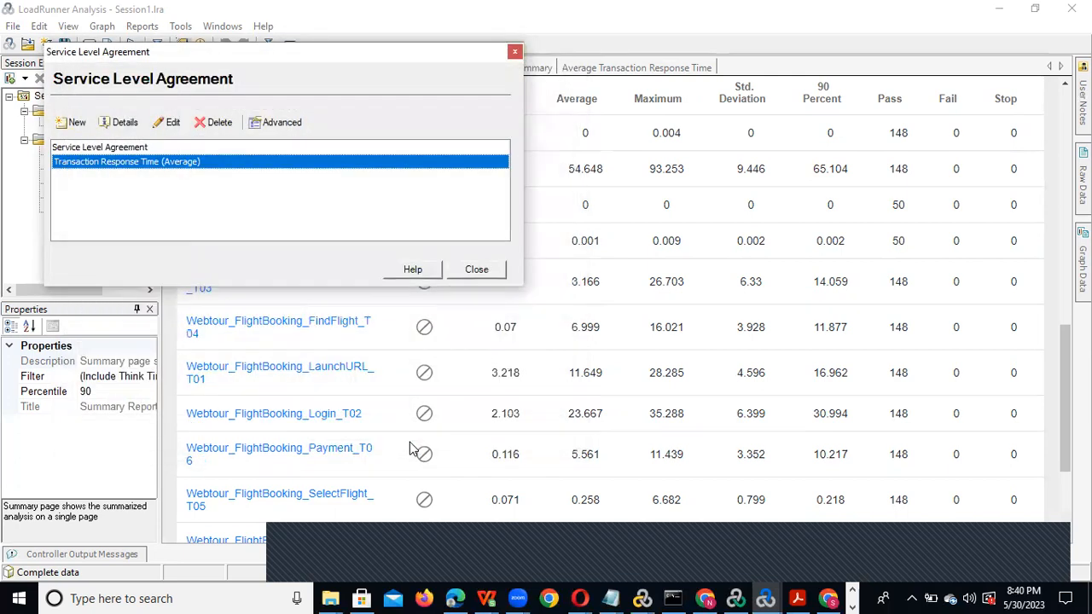
left_click(475, 270)
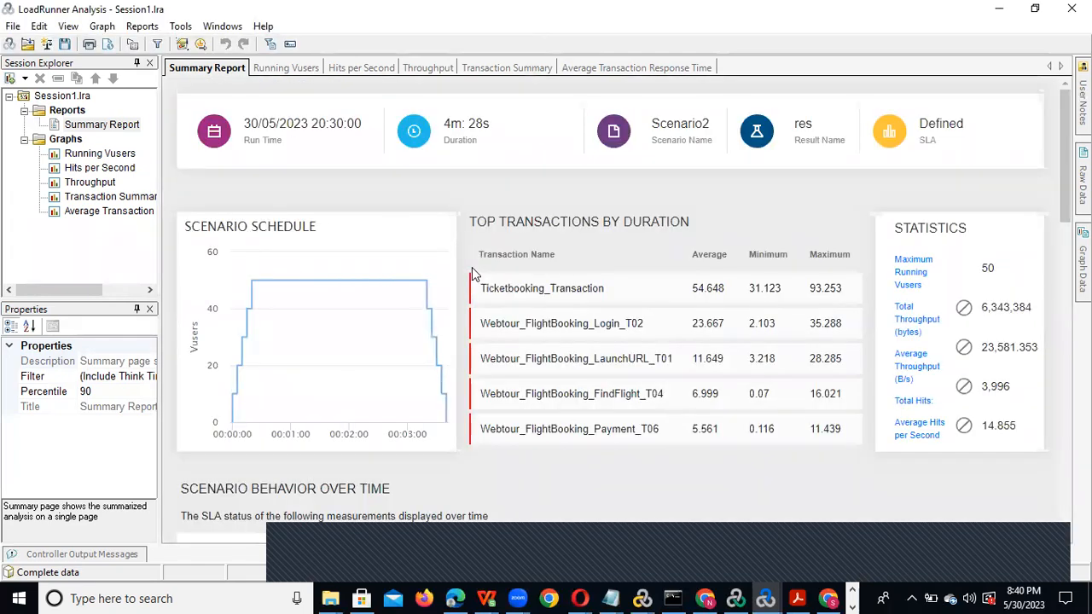
Review the updated SLA status and average response times of the Webtour_FlightBooking transactions, plus the HTTP responses, in the Summary Report
scroll(1062, 162, "down", 4)
scroll(623, 307, "down", 5)
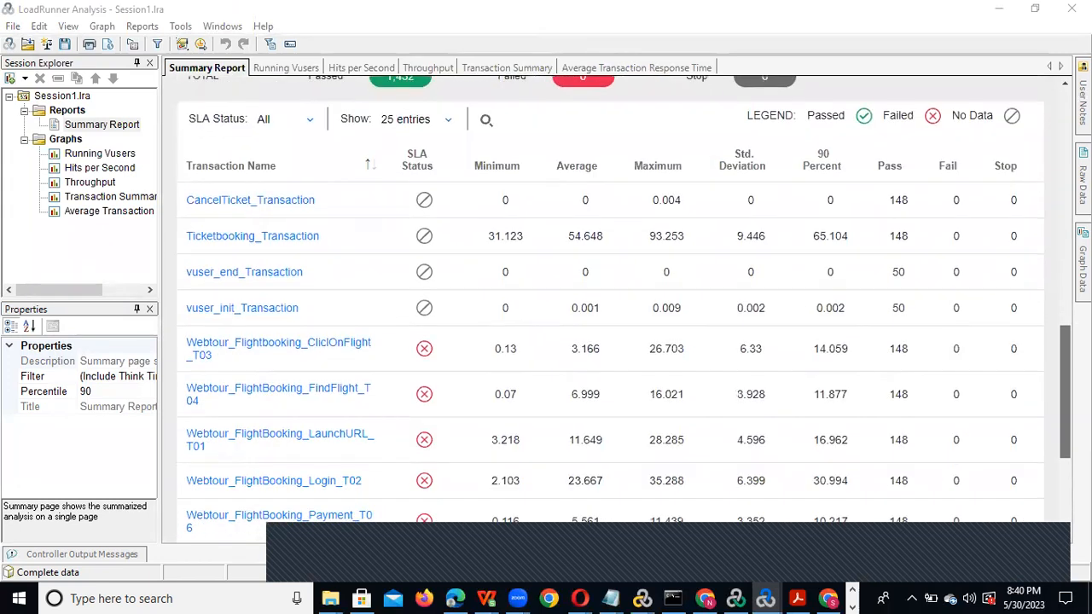
scroll(609, 307, "down", 1)
scroll(622, 307, "down", 2)
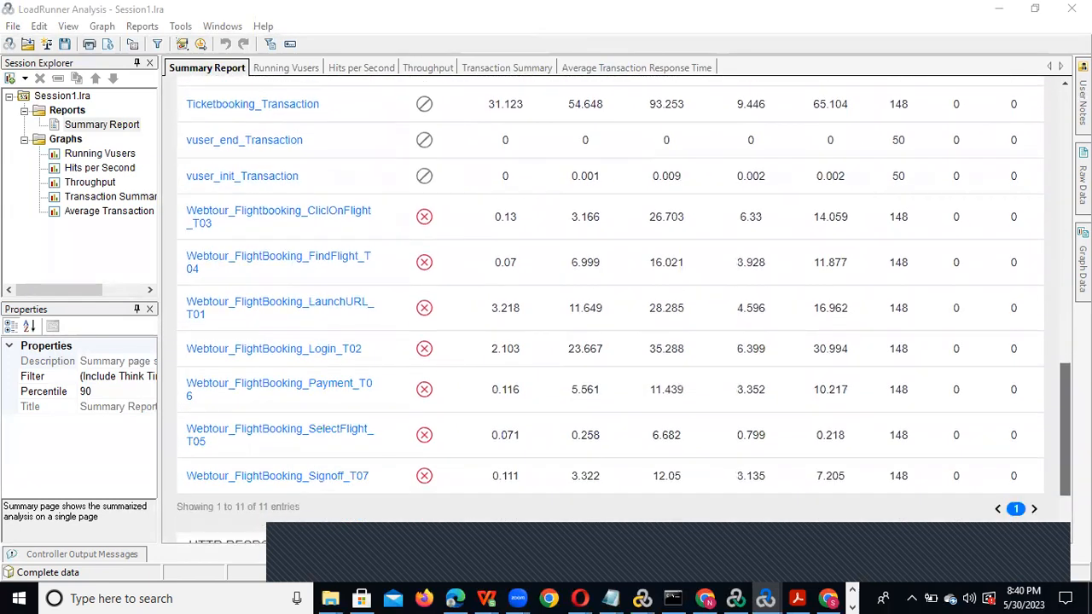
scroll(610, 307, "up", 2)
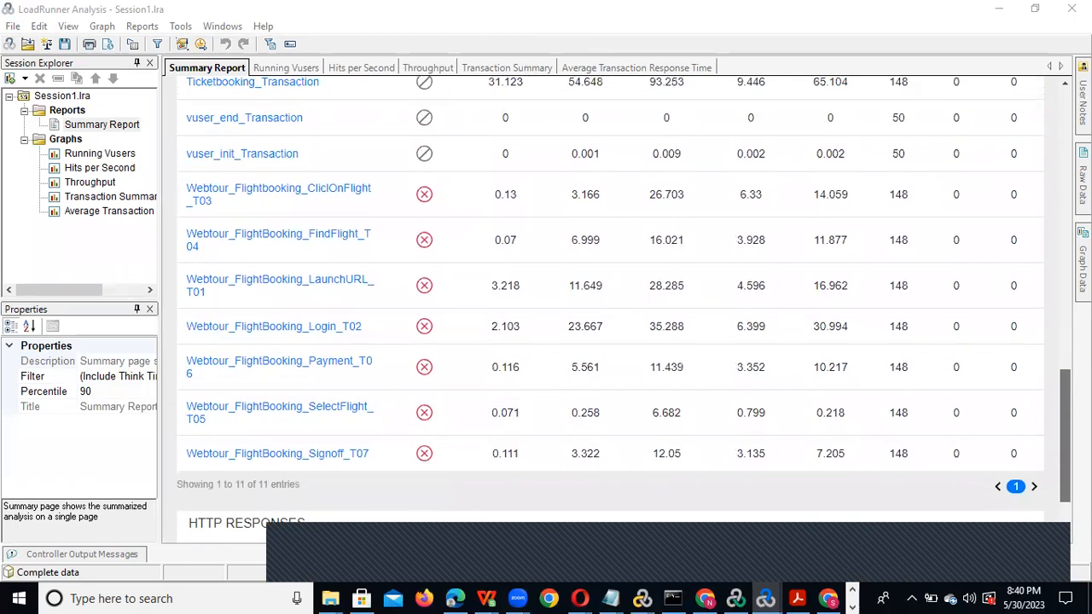
scroll(623, 307, "up", 5)
scroll(622, 307, "down", 3)
scroll(823, 264, "down", 1)
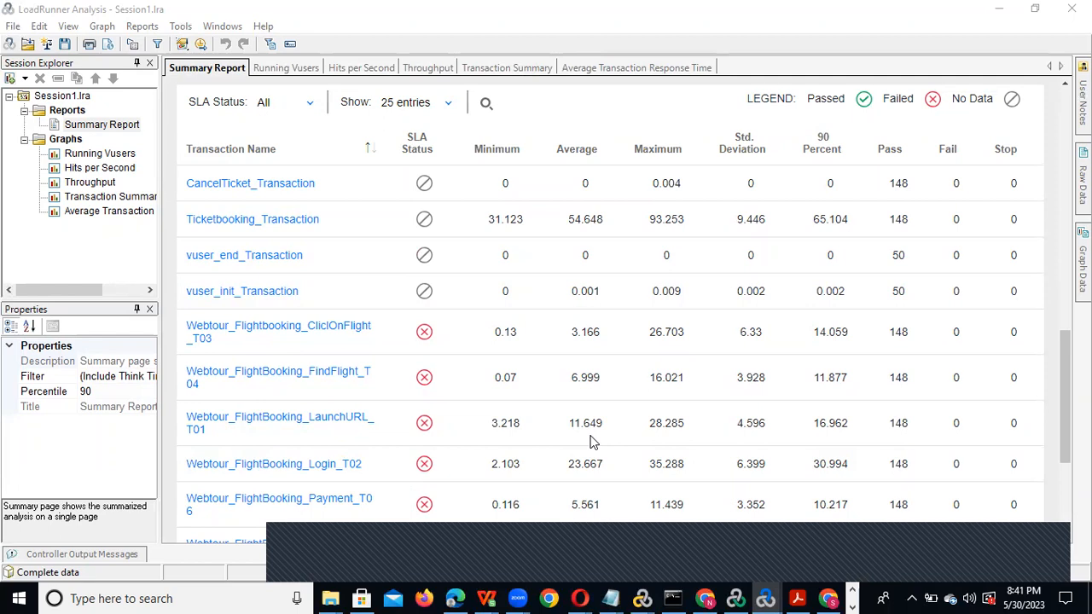
left_click_drag(1064, 405, 1063, 473)
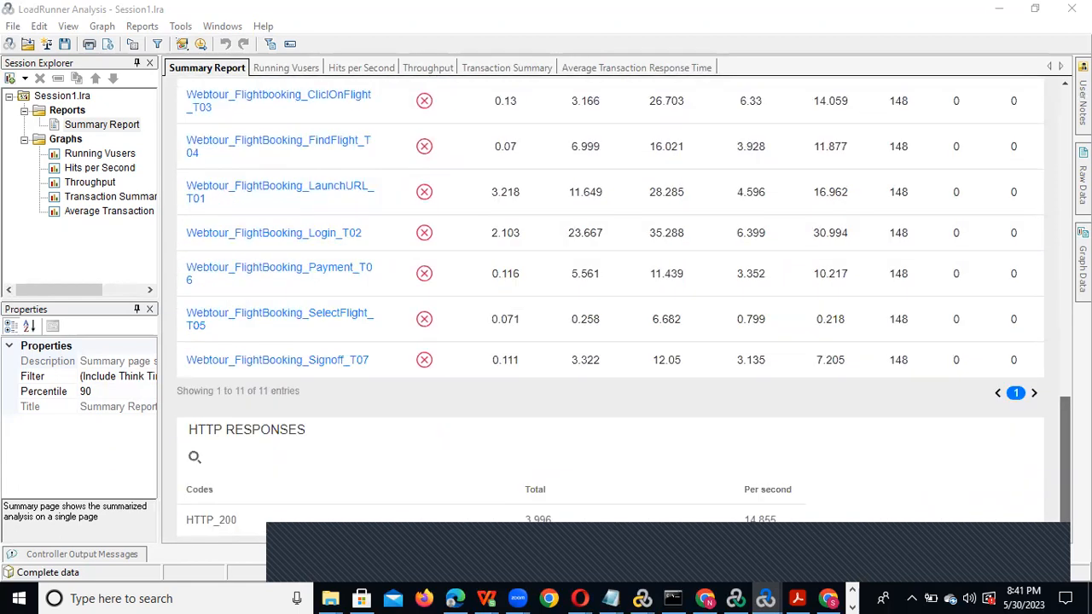
Switch to Task Manager, maximize it to examine the CPU performance graph, and minimize it again
left_click_drag(1062, 473, 1063, 448)
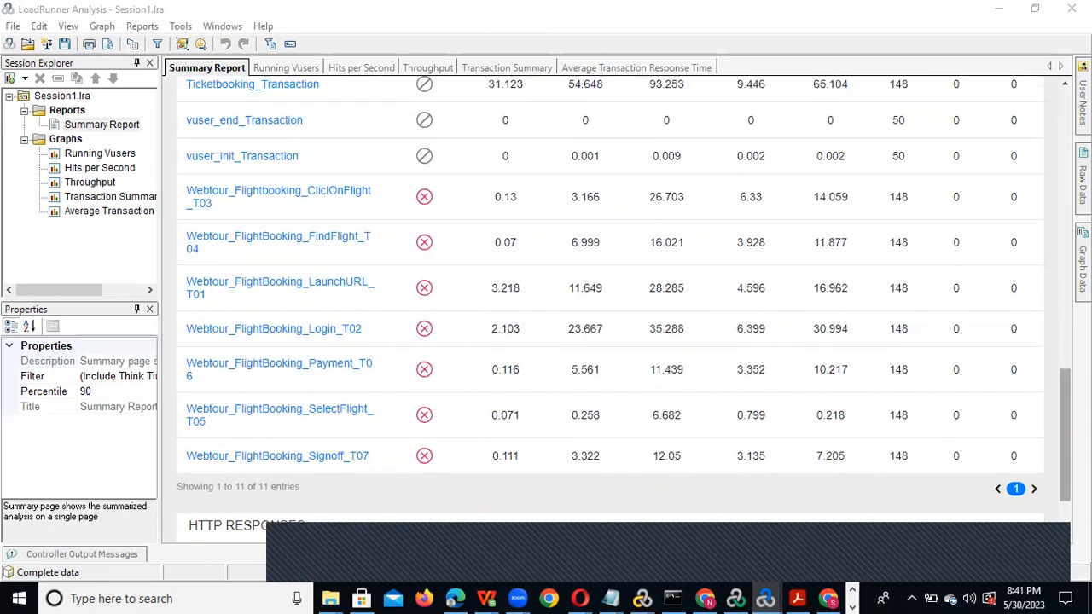
left_click(851, 606)
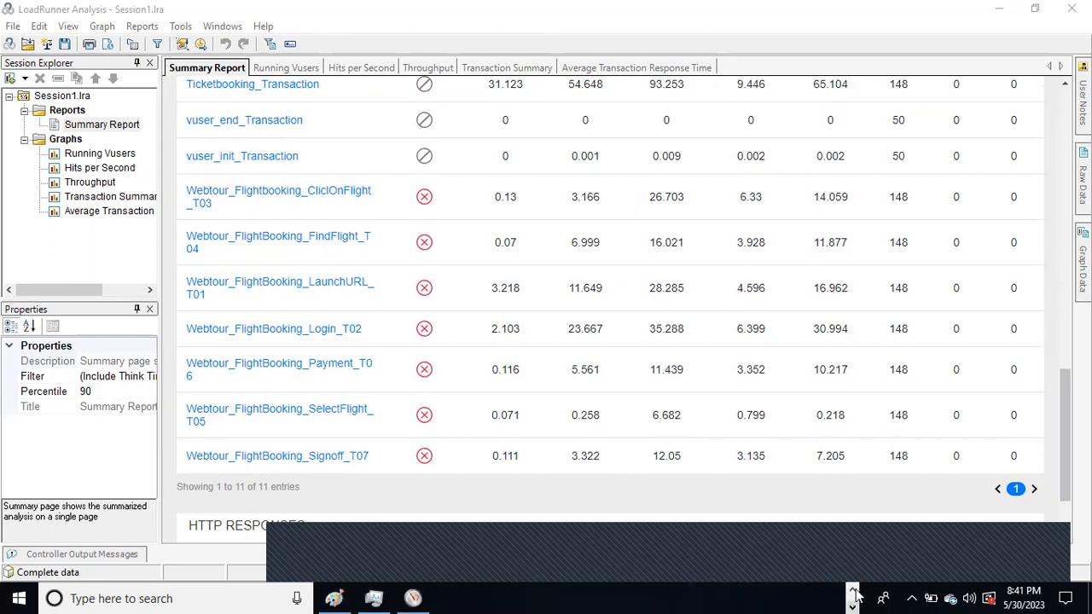
left_click(374, 598)
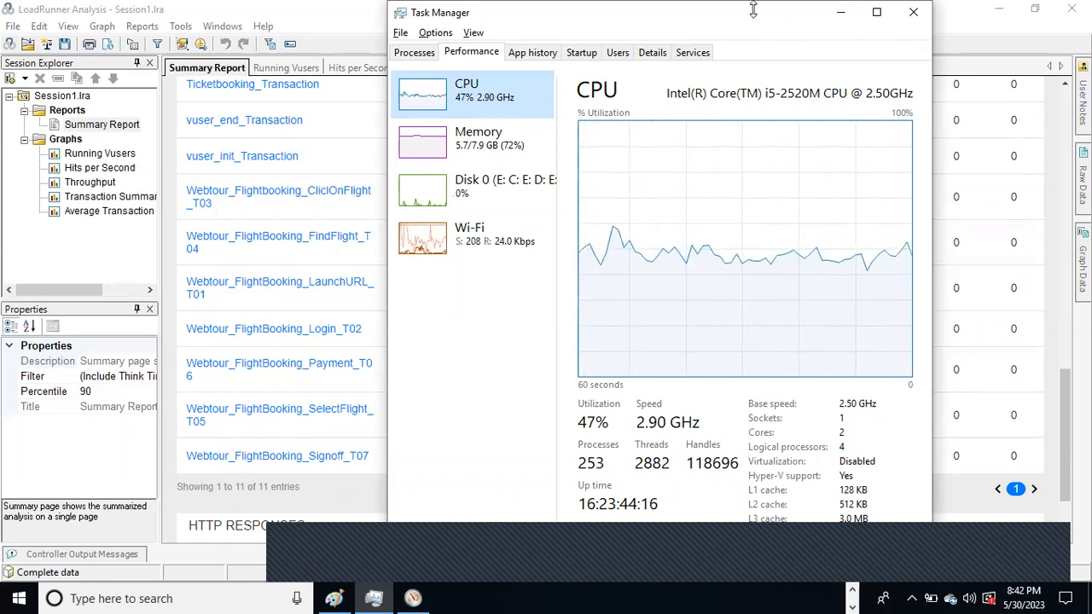
double_click(696, 20)
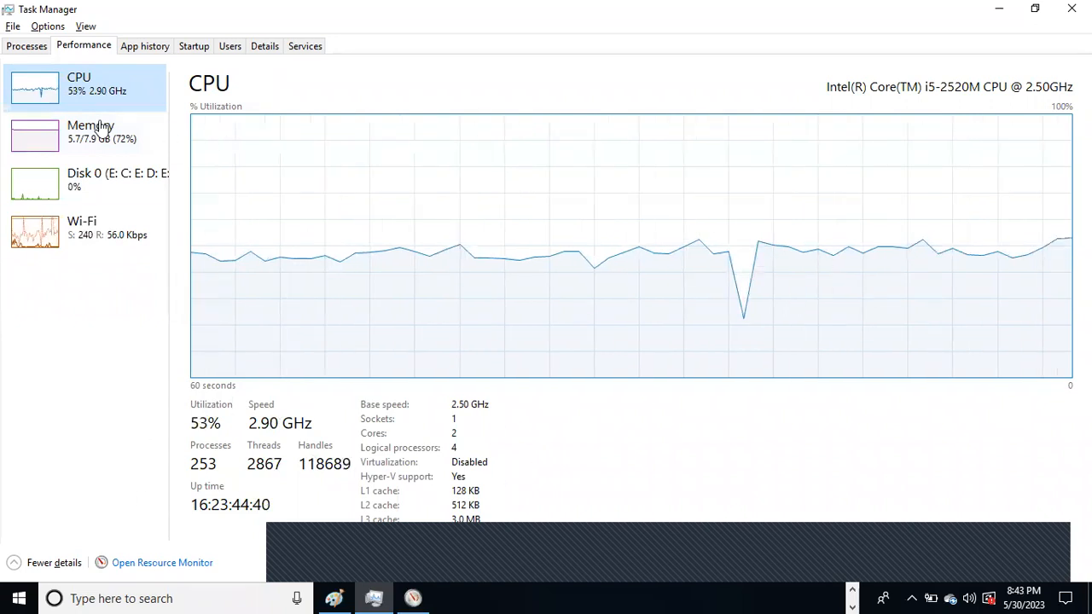
left_click(1001, 10)
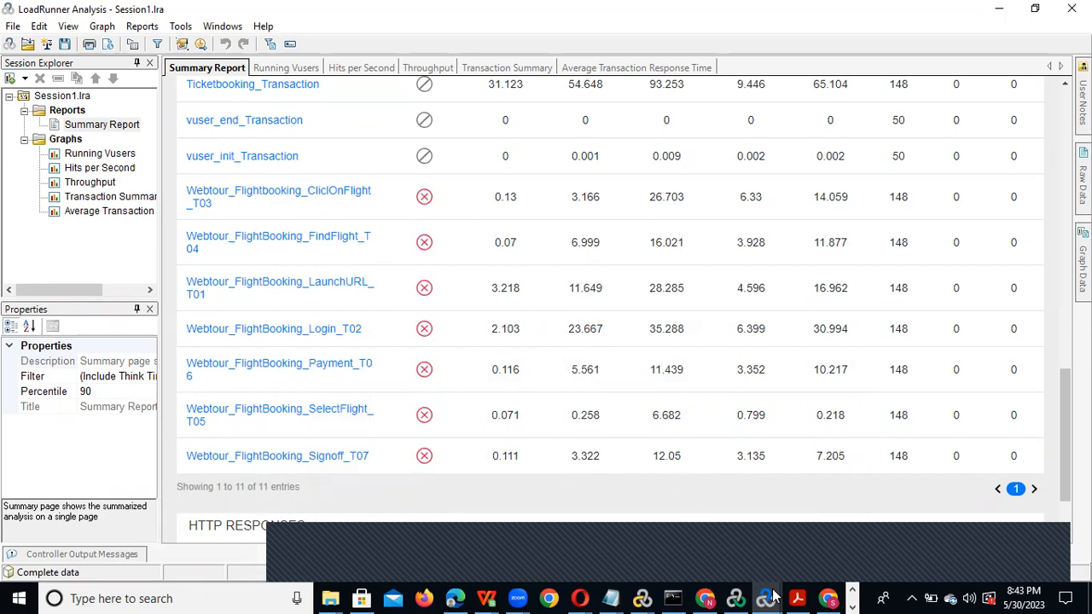
Switch to LoadRunner Controller and review the available graph categories, from Web Resource Graphs through System Resource to Database Server Resource Graphs
mouse_move(740, 595)
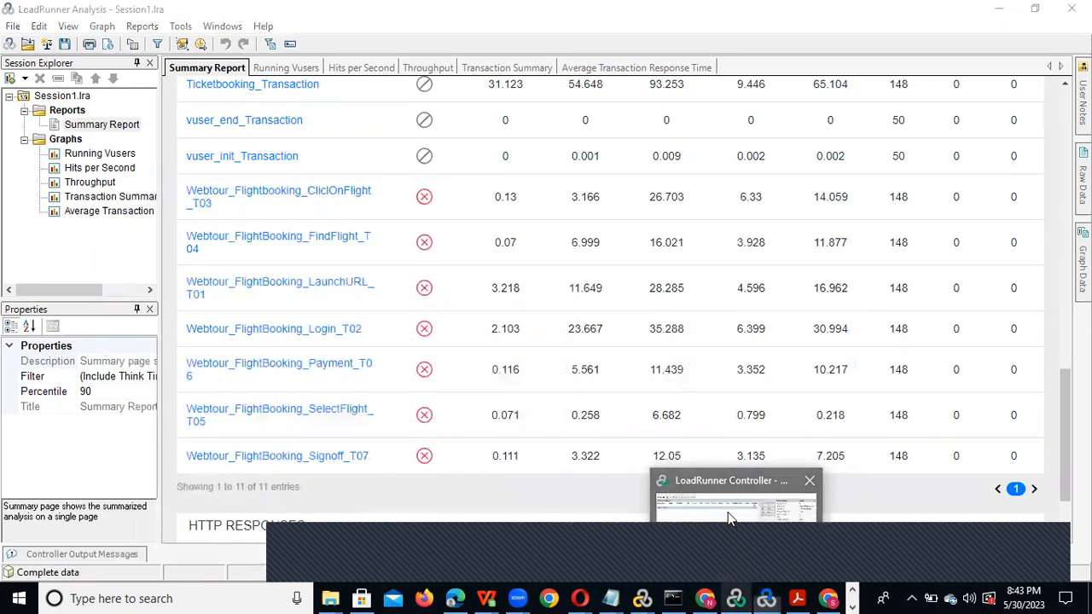
left_click(727, 511)
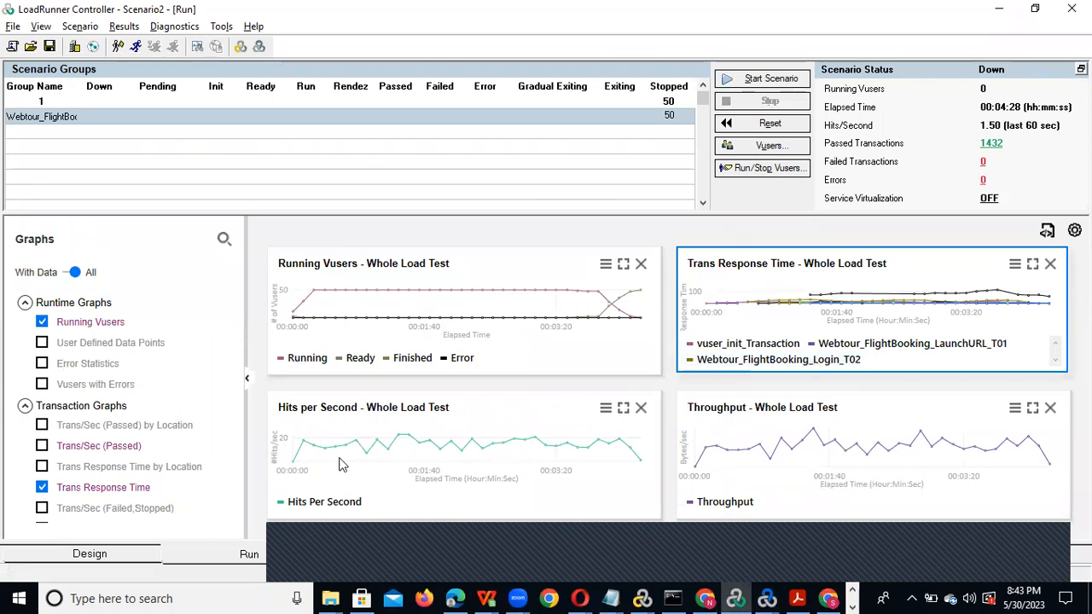
left_click_drag(236, 319, 236, 357)
left_click(95, 340)
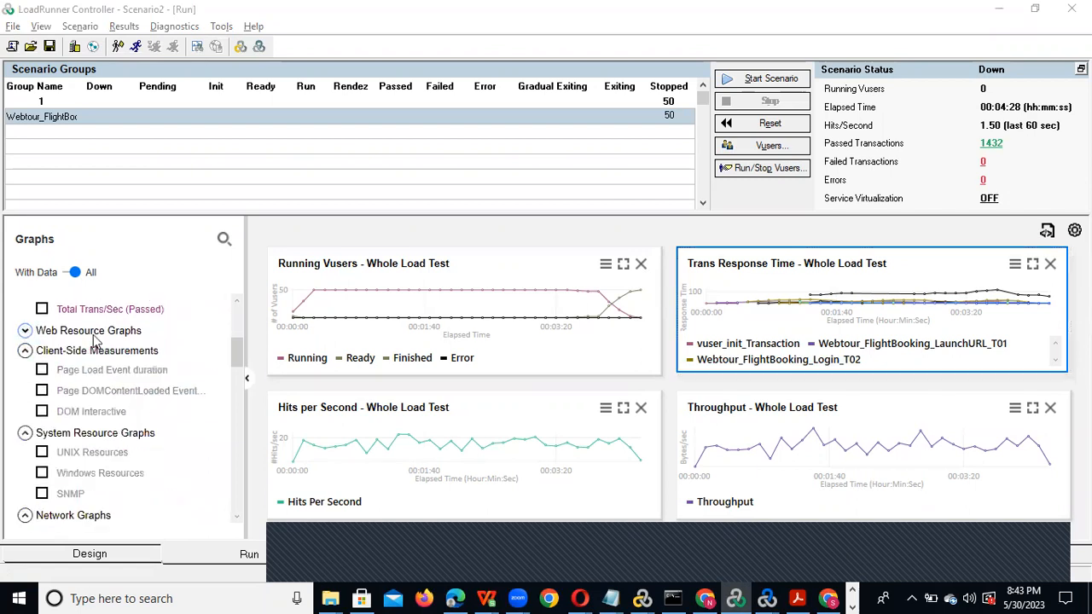
left_click(94, 340)
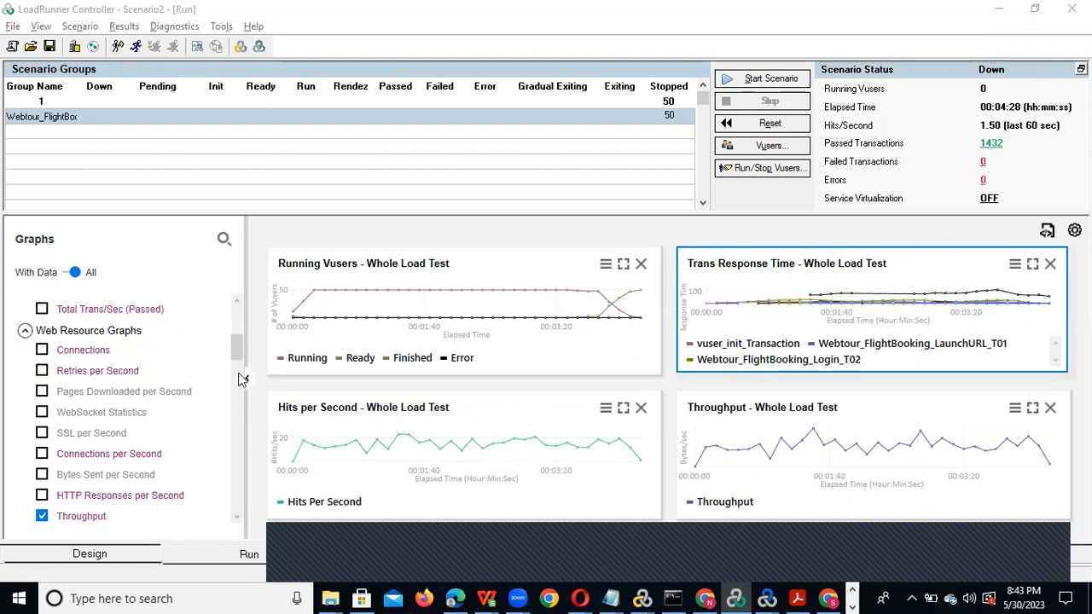
scroll(241, 372, "down", 5)
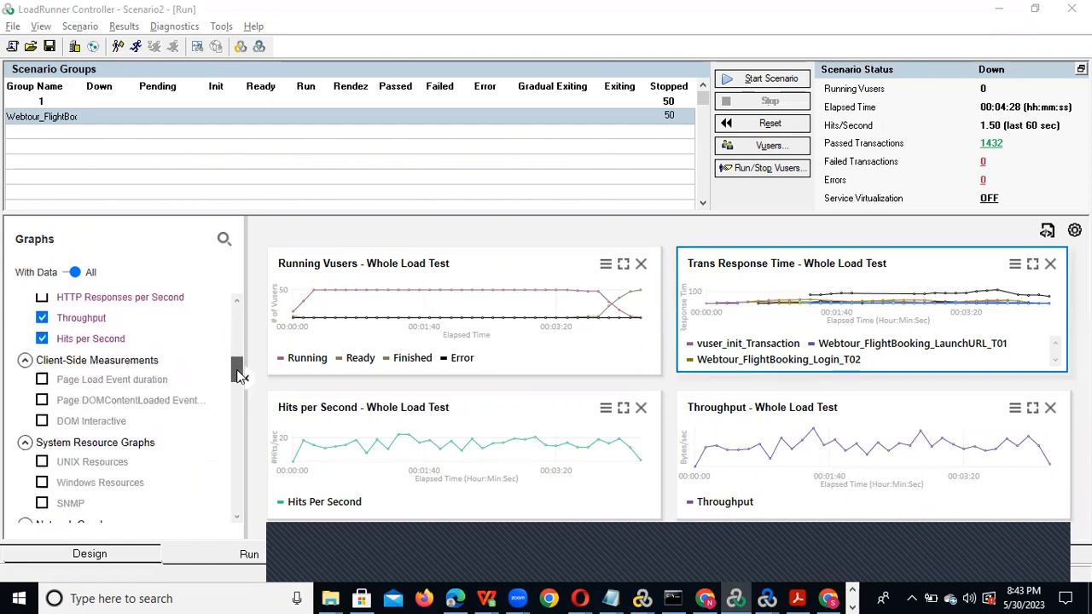
left_click_drag(239, 378, 239, 384)
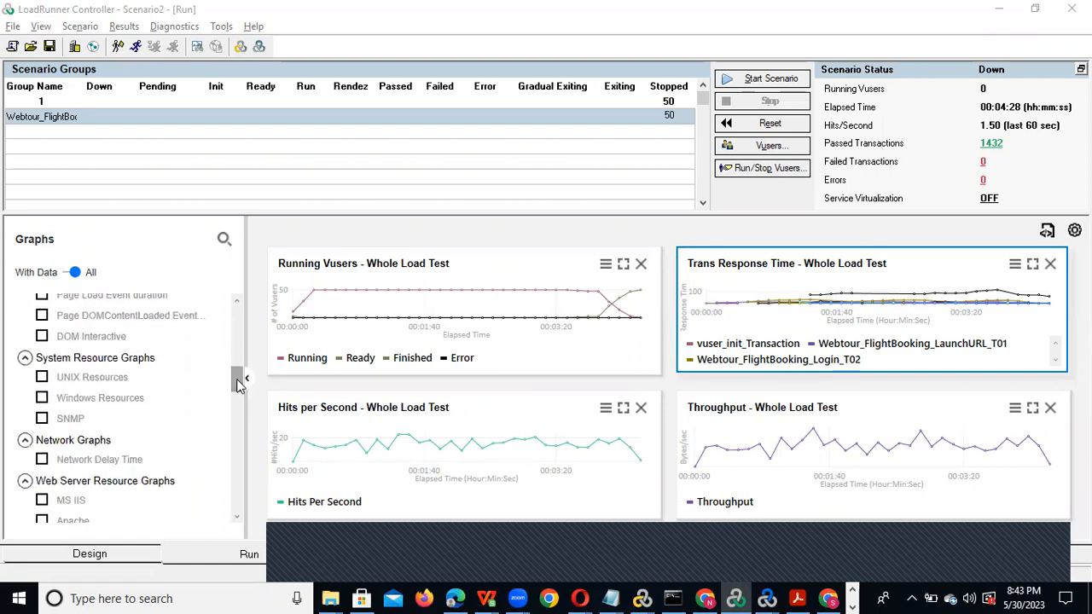
left_click(62, 362)
left_click(64, 361)
left_click_drag(241, 379, 238, 402)
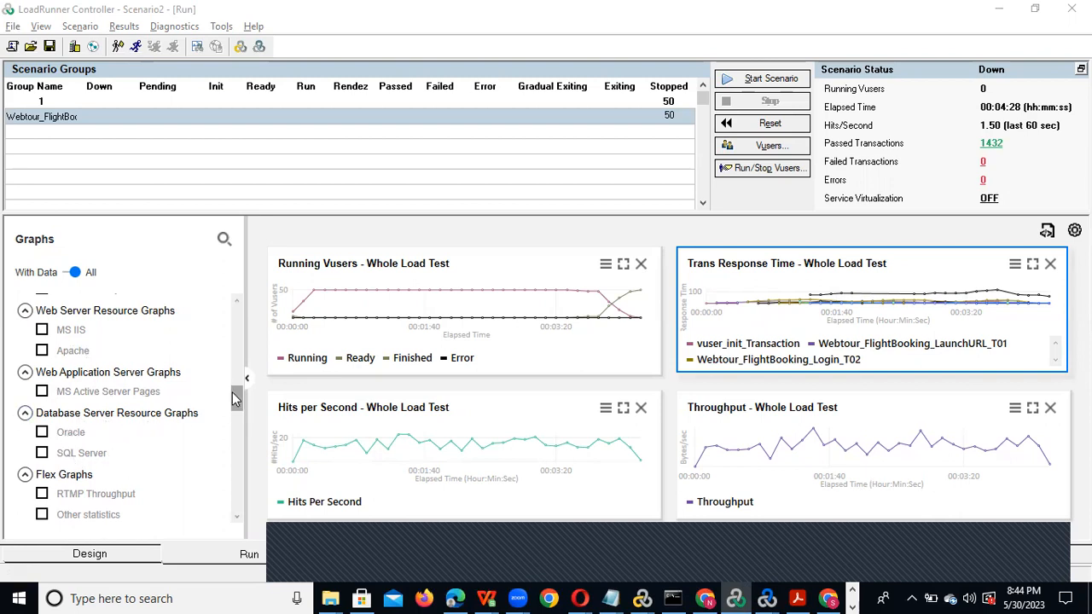
Display the MS IIS and Apache web server resource graphs and open the measurement setup of the Apache graph
mouse_move(235, 401)
left_mouse_down()
mouse_move(236, 484)
mouse_move(243, 391)
left_mouse_up()
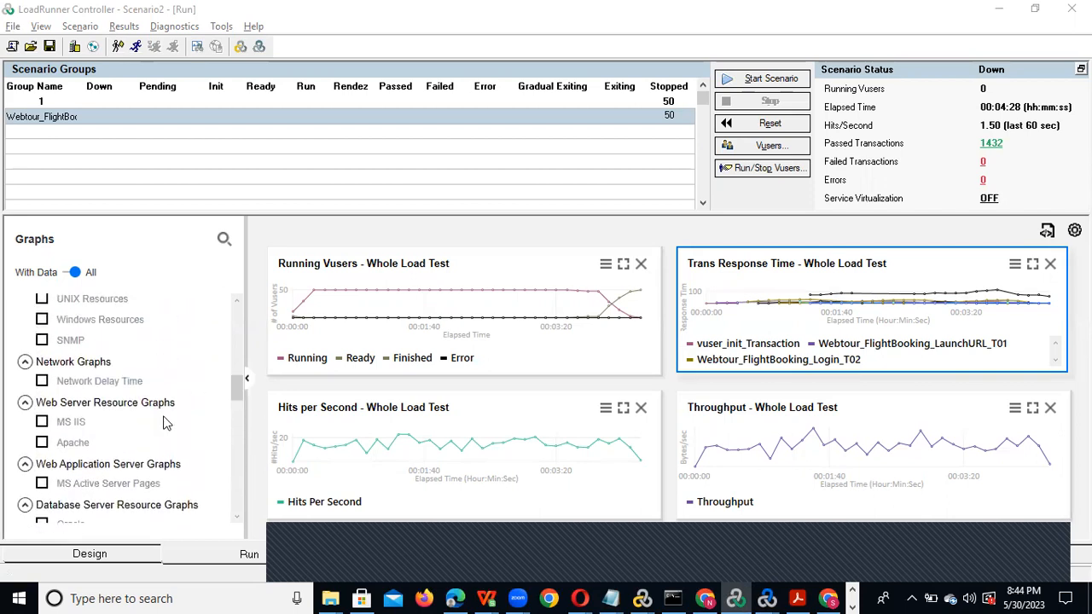
left_click(43, 423)
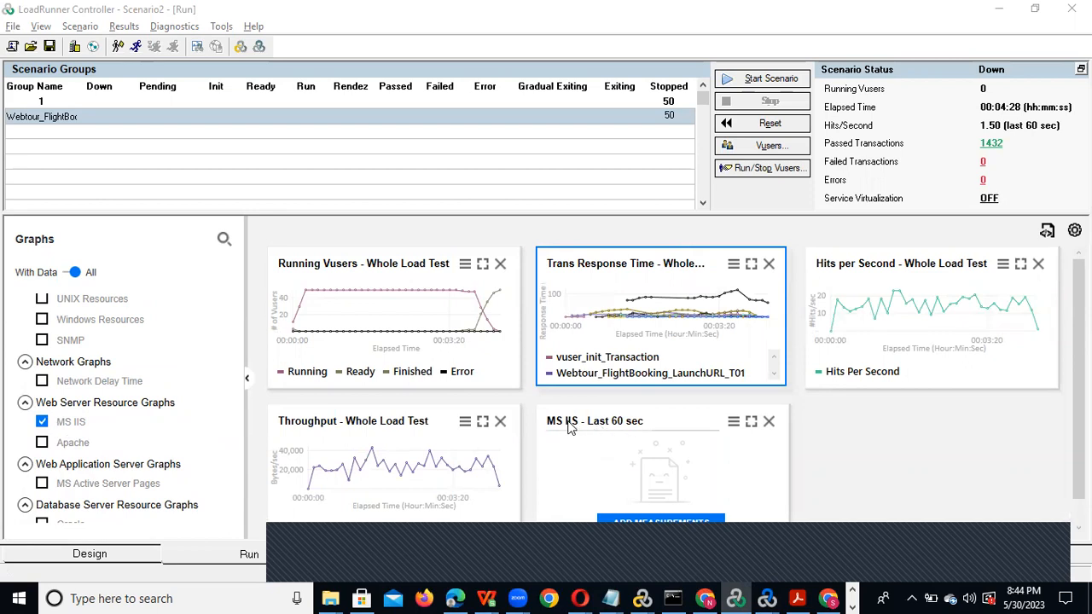
left_click(42, 443)
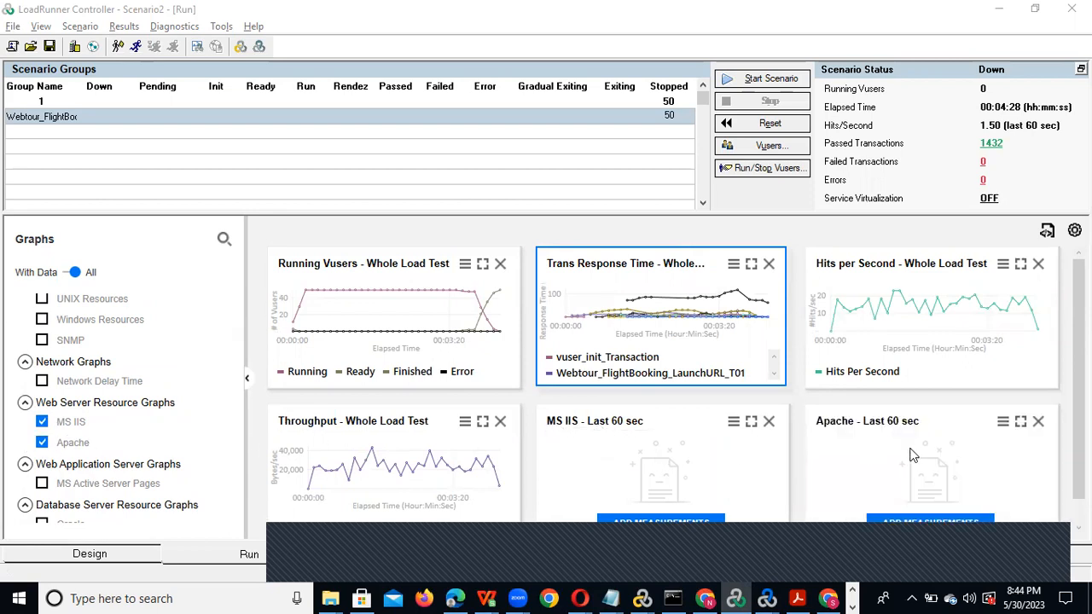
scroll(865, 499, "down", 1)
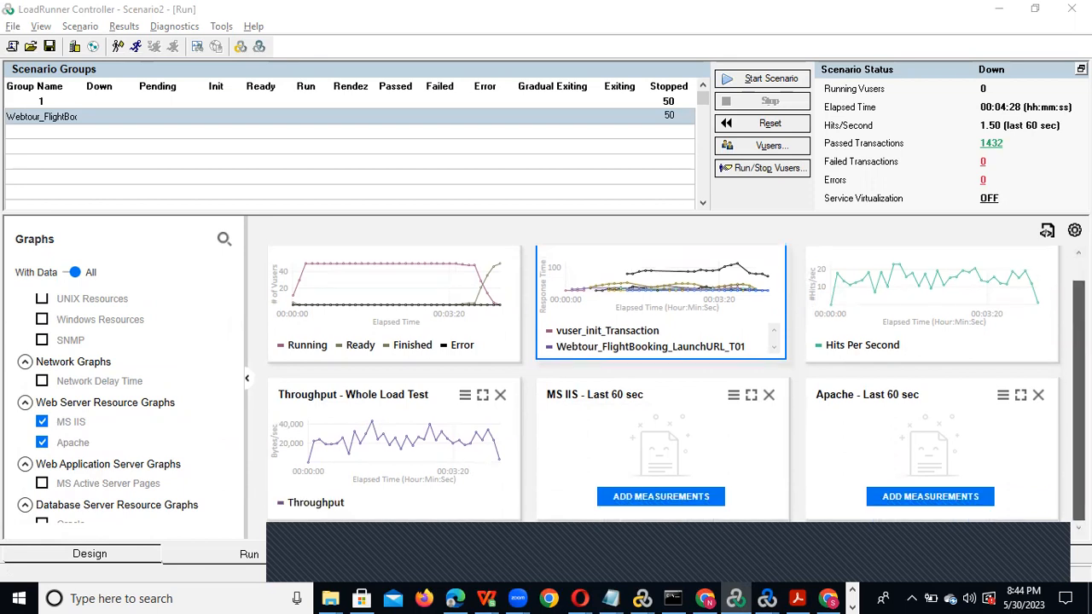
left_click(909, 503)
Add a monitored server machine named Sample Test to the Apache monitor
left_click(433, 206)
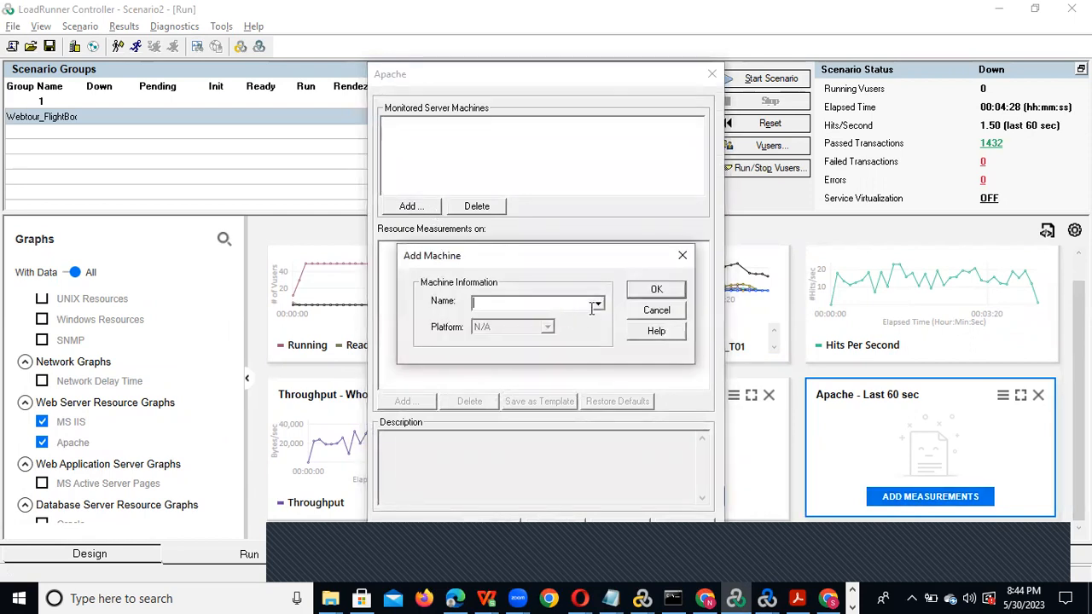
left_click(596, 305)
left_click(595, 305)
type("Sample Test")
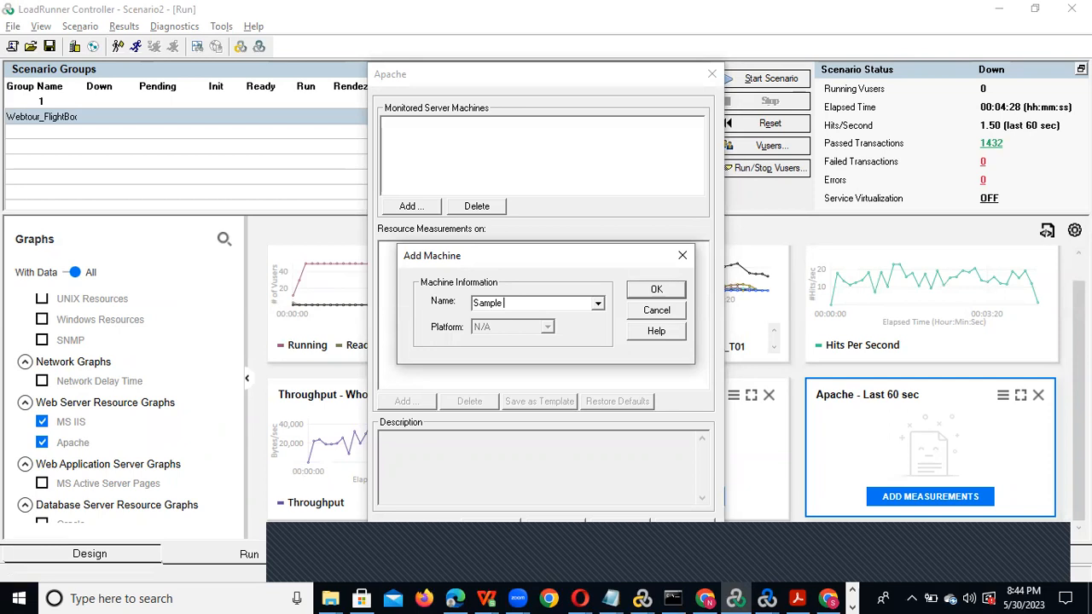
left_click(646, 295)
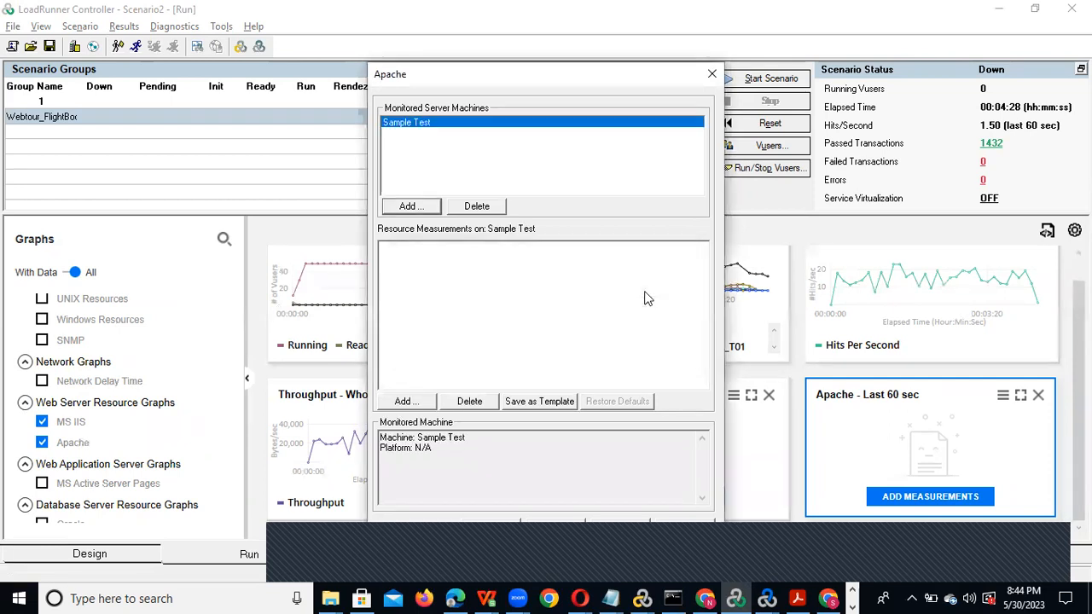
Add the Apache CPU Usage and KBytes Sent/sec measurements to the Sample Test machine, keeping port 80
left_click(407, 402)
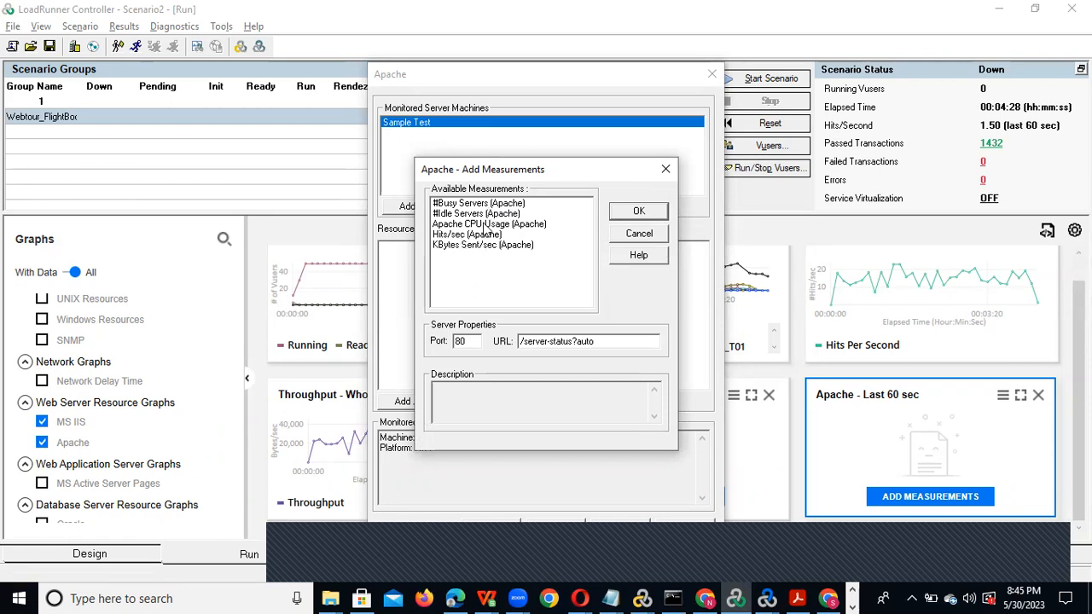
left_click(511, 225)
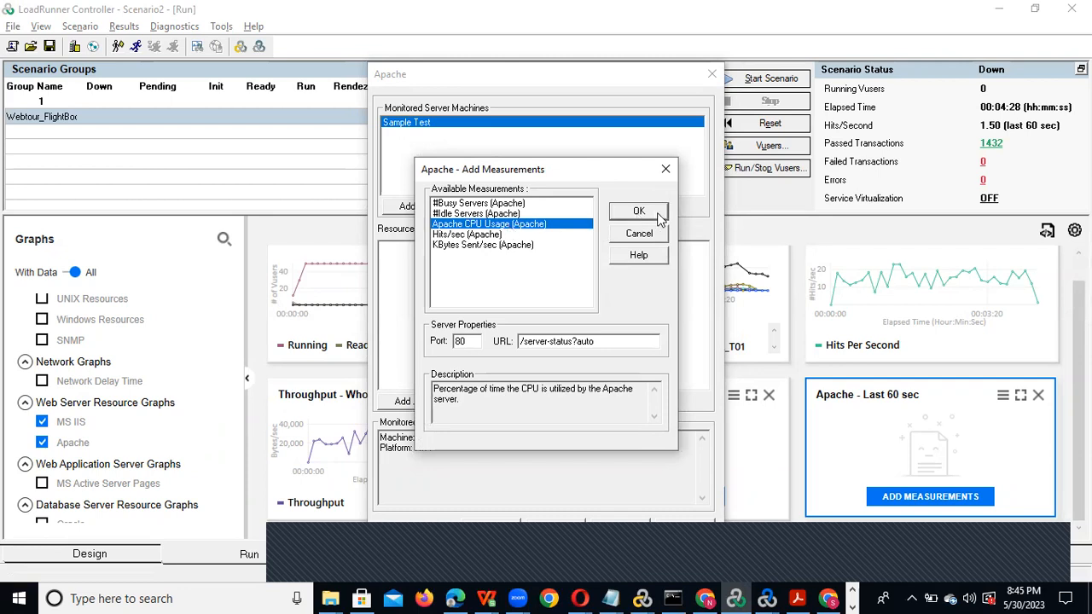
left_click(638, 212)
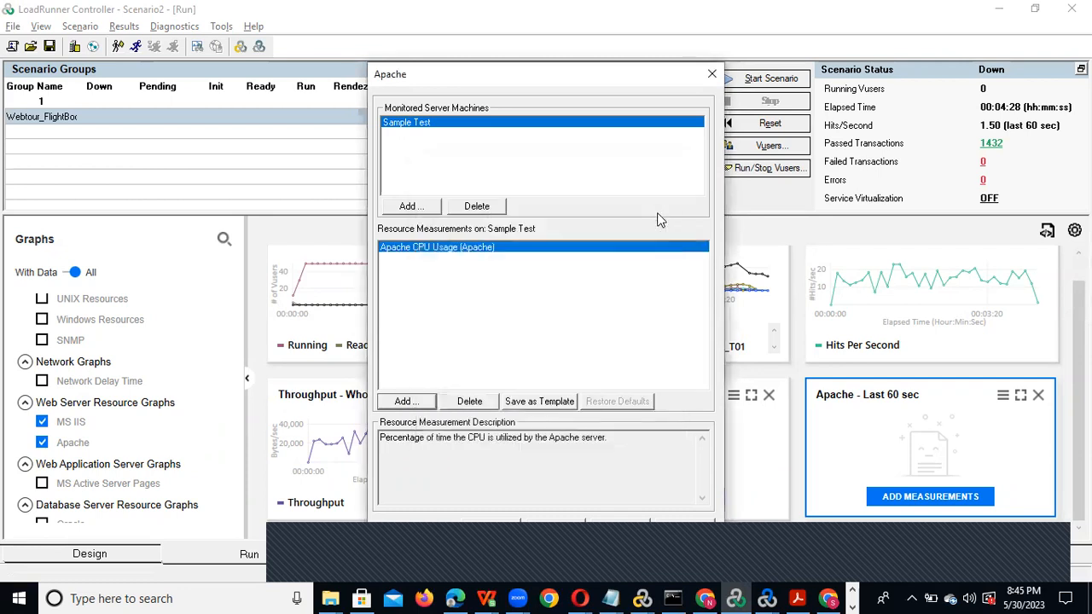
left_click(405, 401)
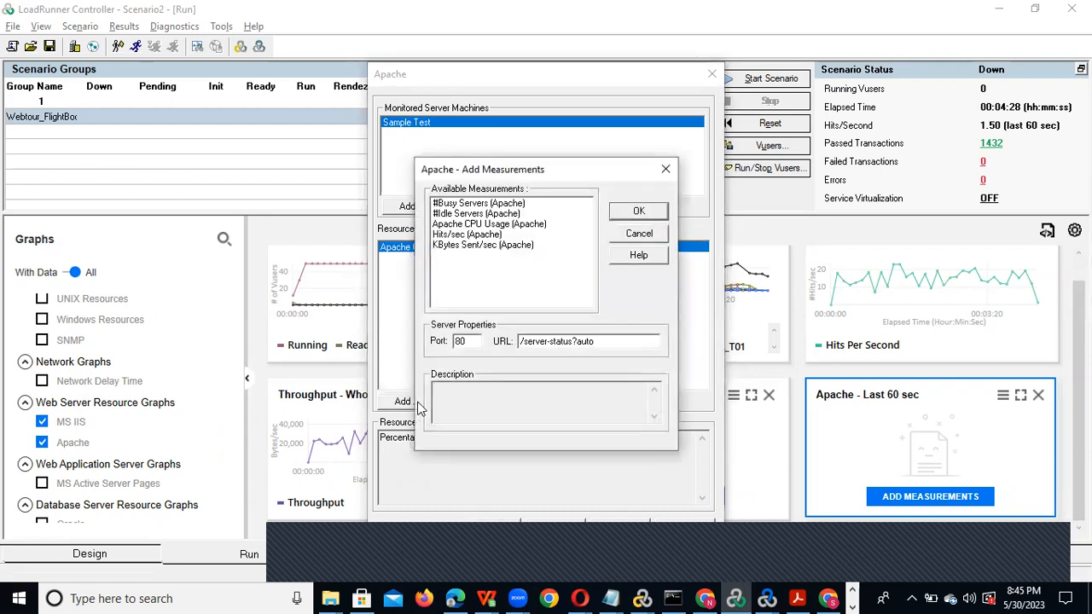
left_click(480, 246)
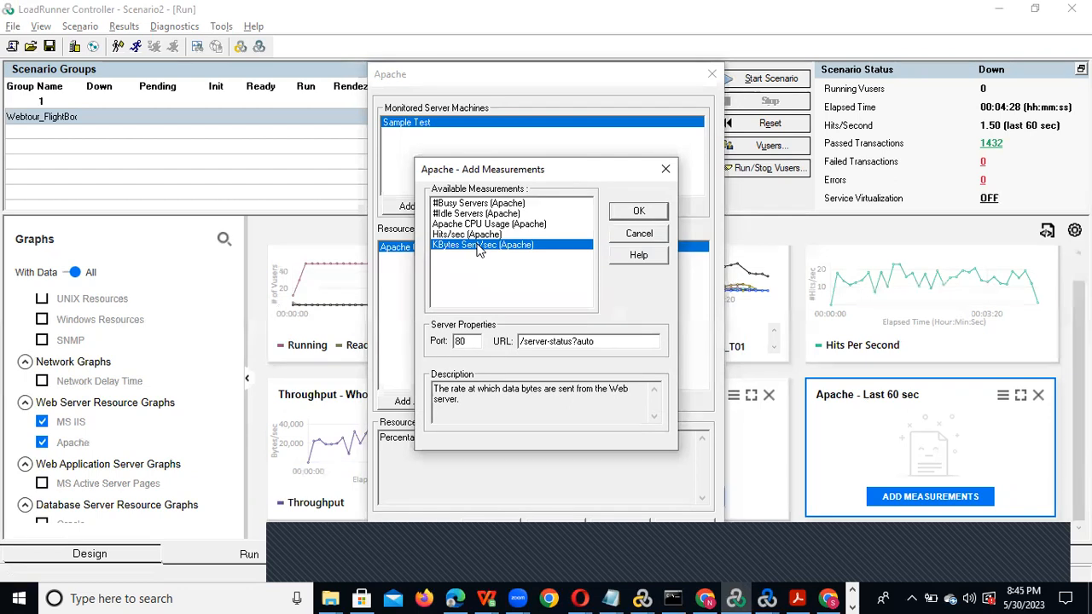
left_click(638, 213)
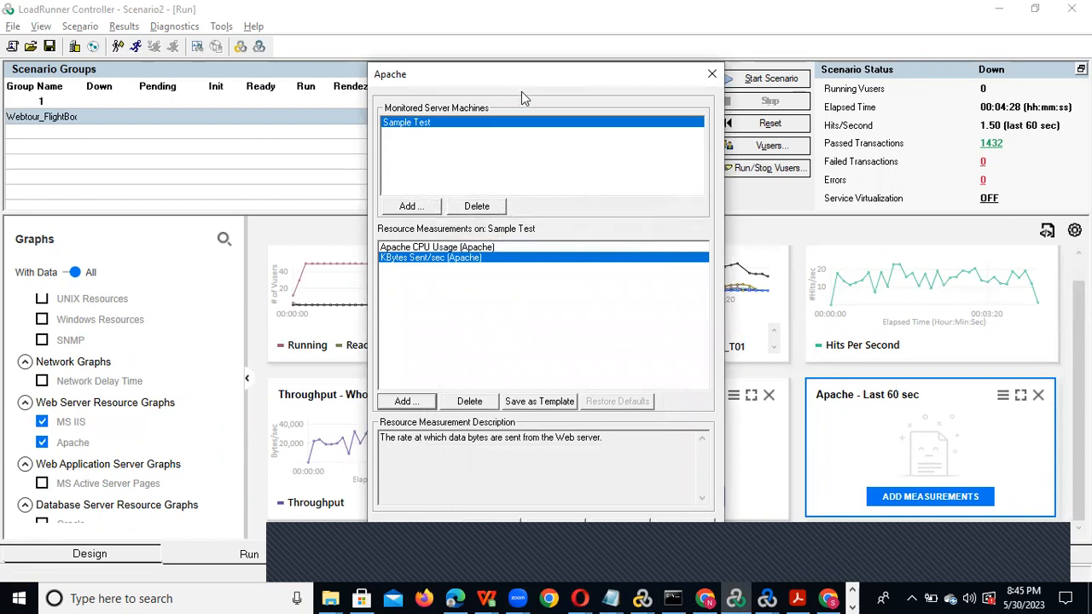
Delete the Sample Test machine from the Apache monitor and add the machine 127.0.0.1 in its place
left_click_drag(501, 74, 420, 12)
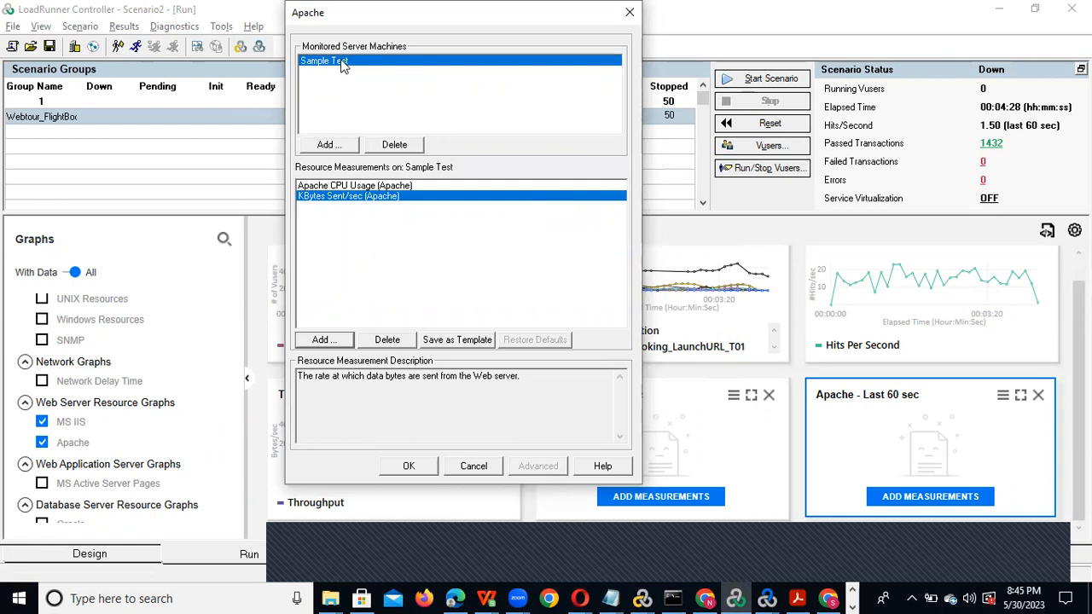
left_click(398, 145)
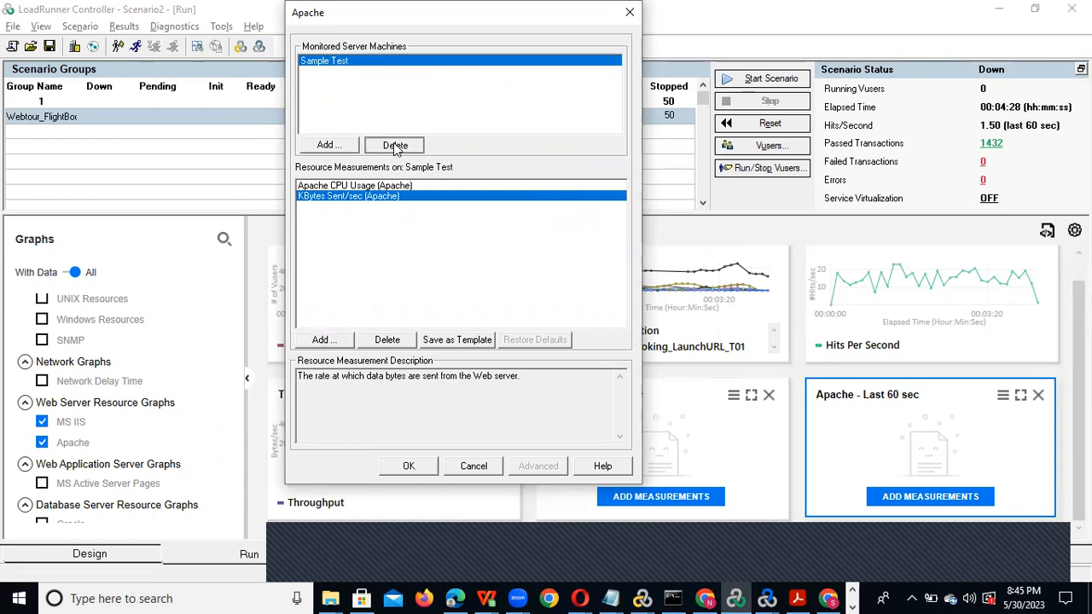
left_click(329, 147)
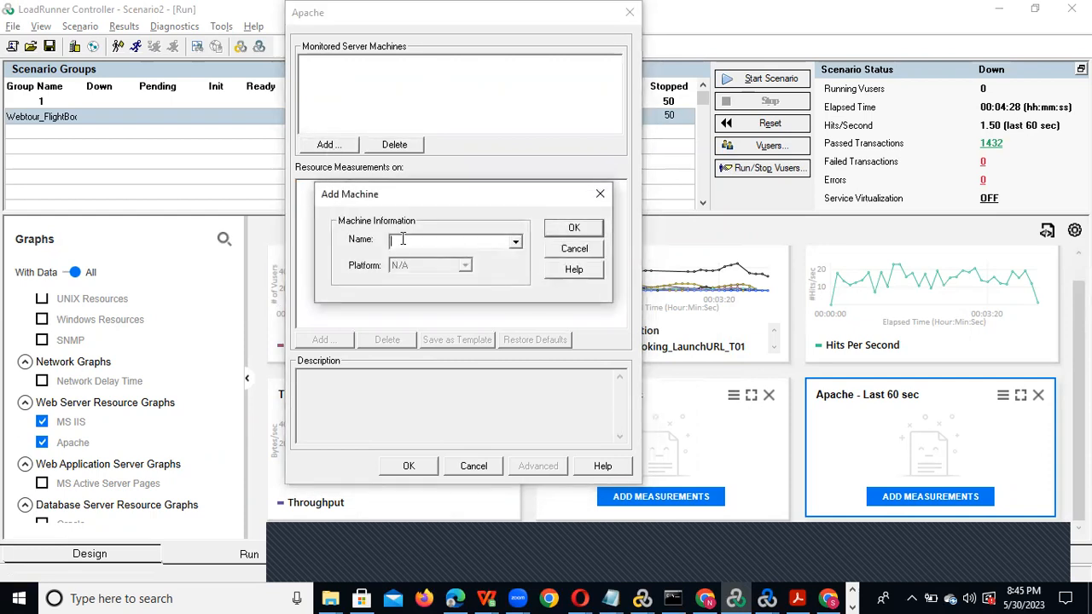
type("127.0.0.")
left_click(576, 228)
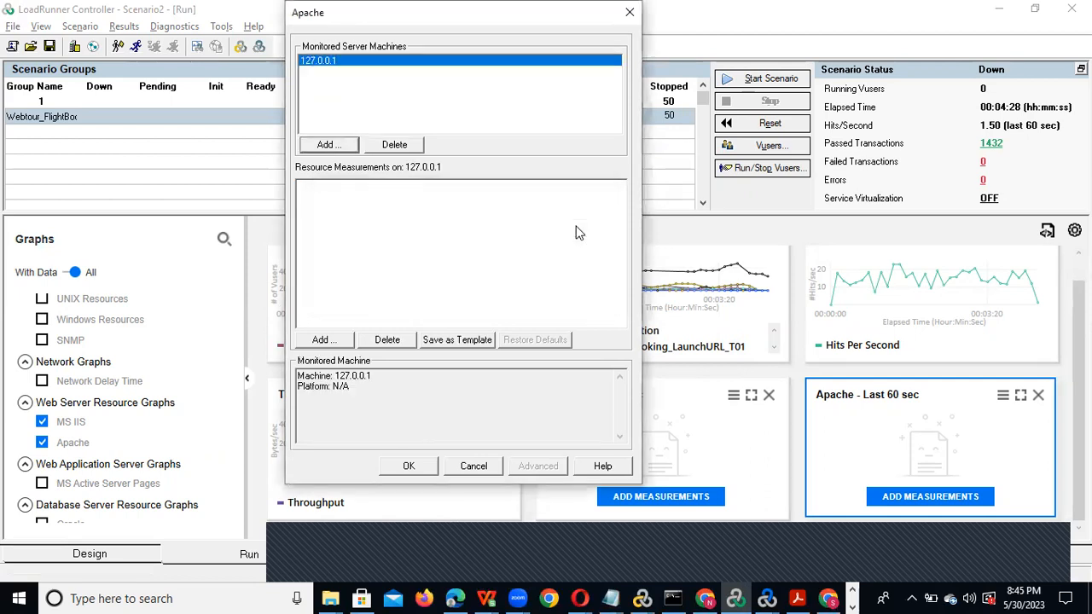
Add a second monitored server machine, 27.0.0.1, to the Apache monitor
left_click(329, 145)
type("27.0.")
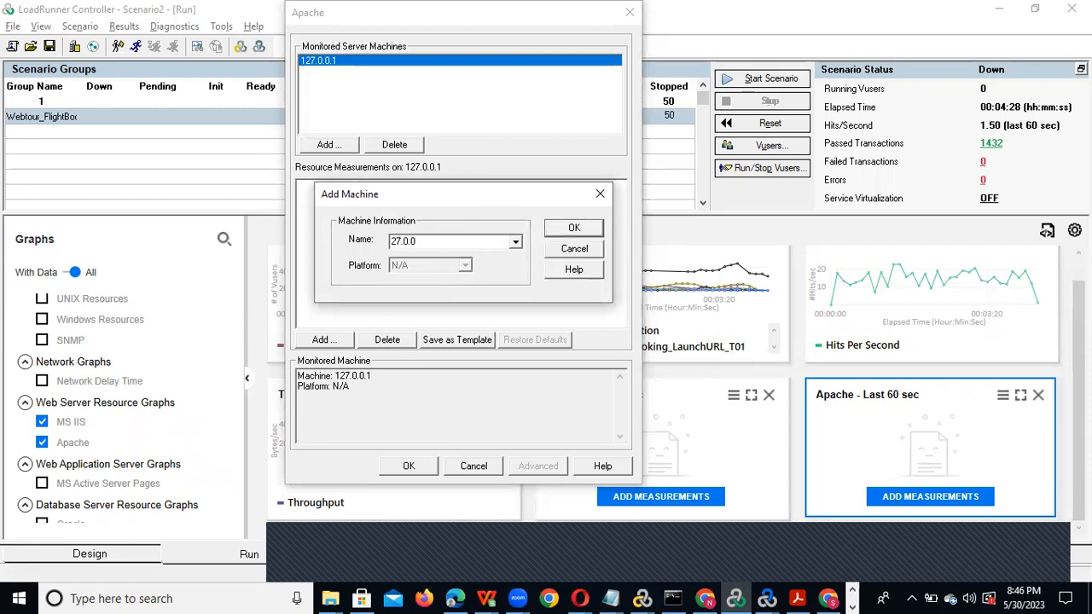
type("0.1")
left_click(592, 231)
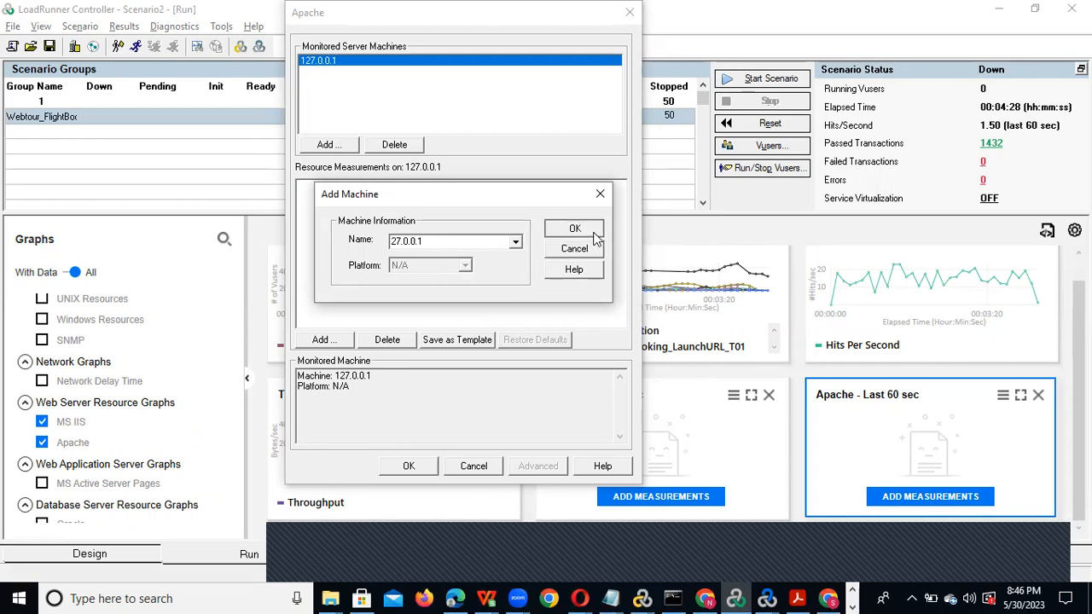
Add the Apache CPU Usage and KBytes Sent/sec measurements to the monitored machine 127.0.0.1
left_click(350, 62)
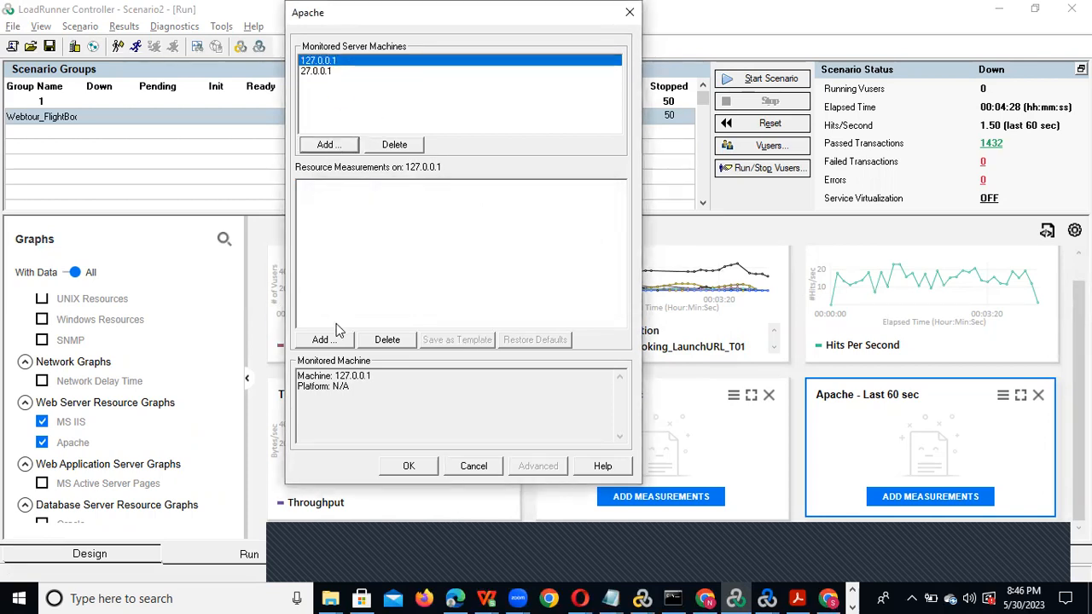
left_click(322, 341)
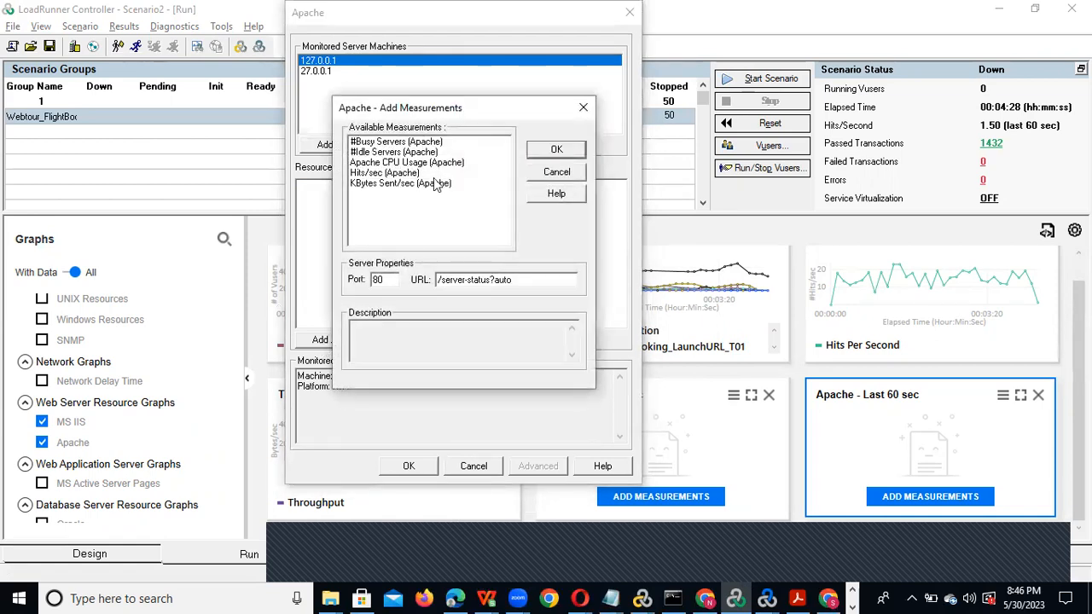
left_click(401, 163)
left_click(556, 149)
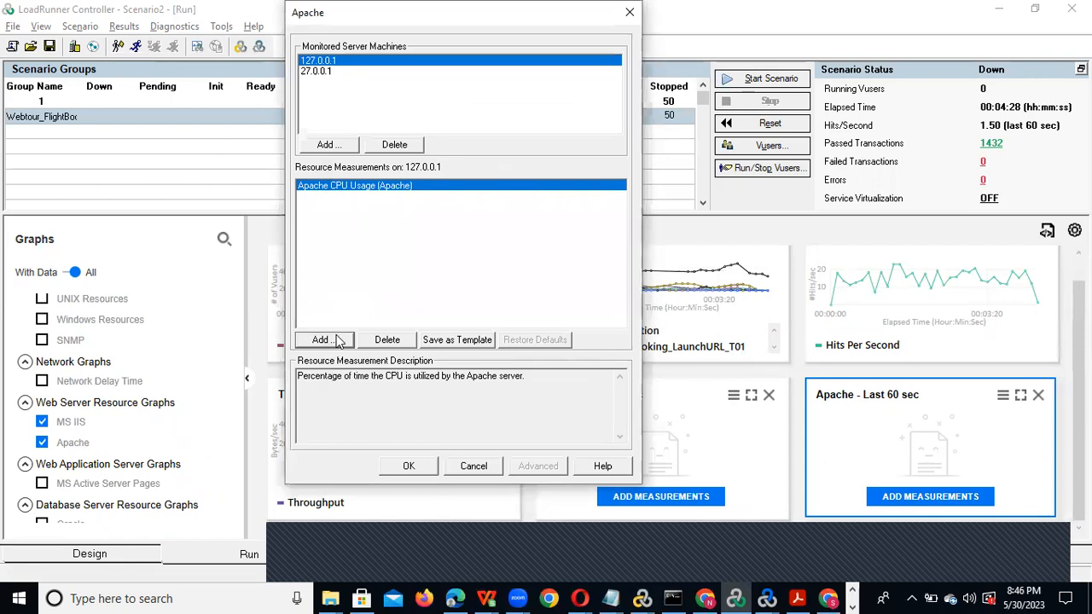
left_click(339, 341)
left_click(416, 183)
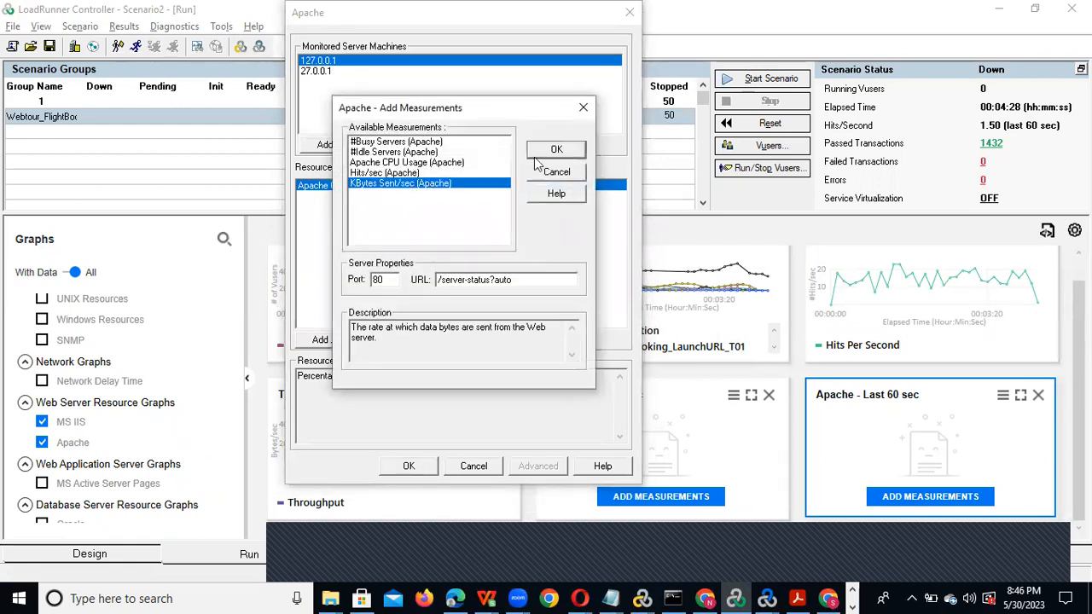
left_click(556, 150)
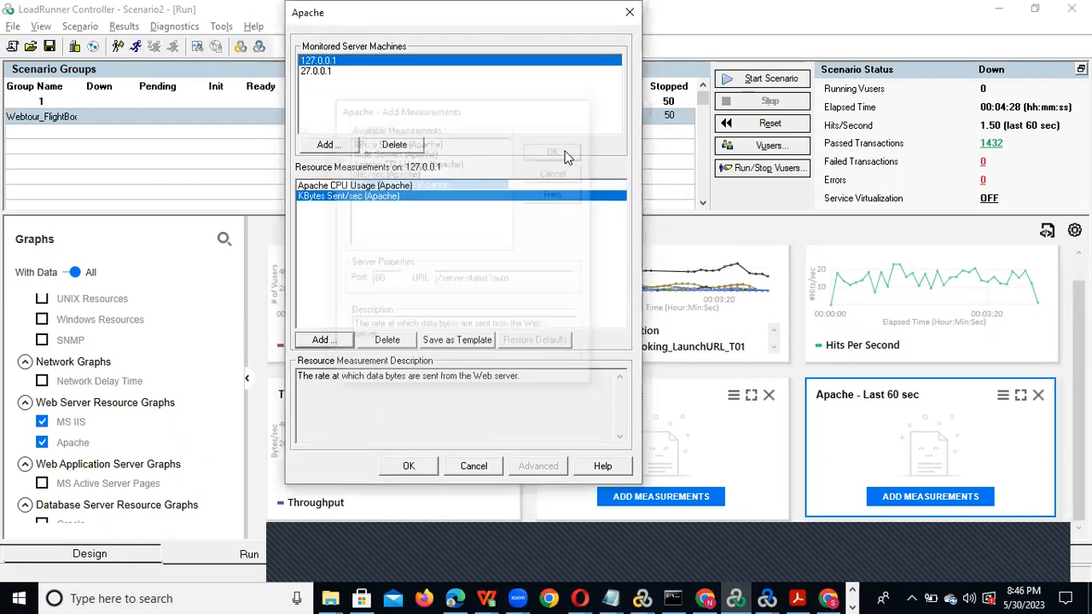
Add the Apache CPU Usage and KBytes Sent/sec measurements to machine 27.0.0.1 and apply the Apache monitor configuration
left_click(316, 73)
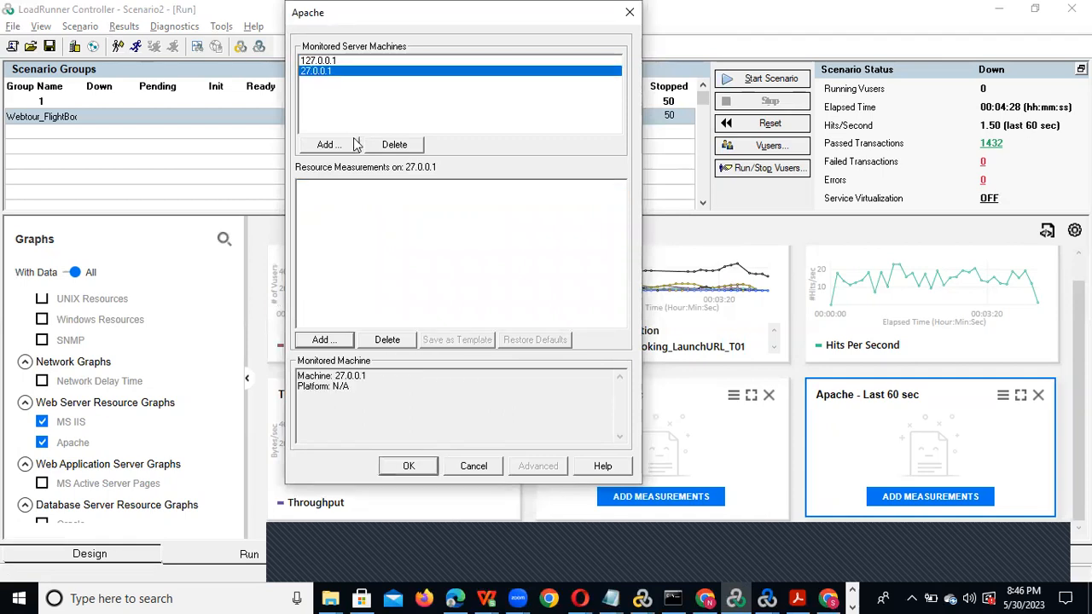
left_click(324, 341)
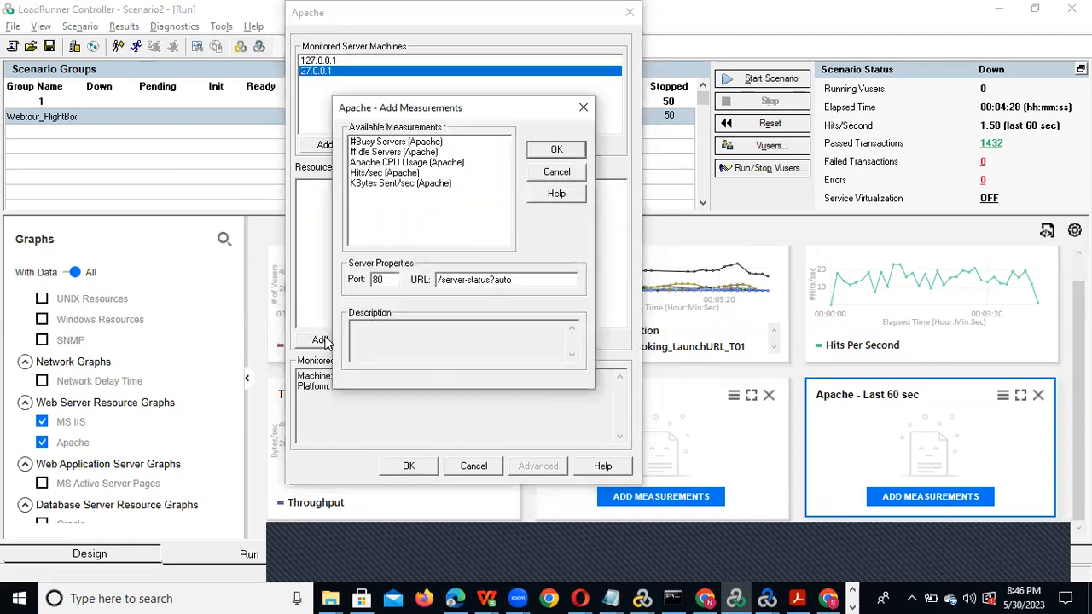
left_click(405, 162)
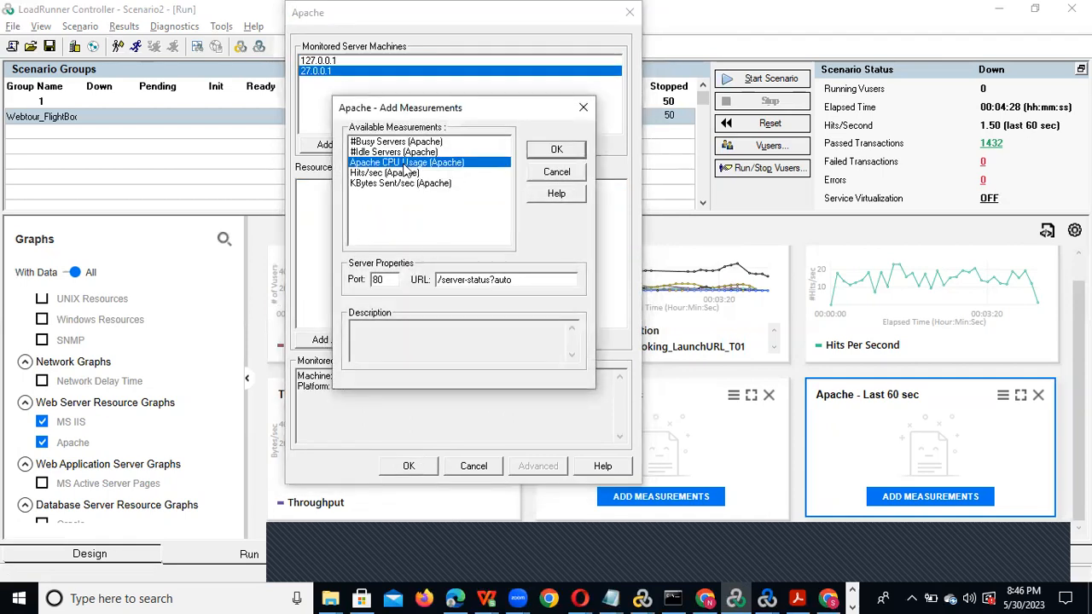
left_click(556, 150)
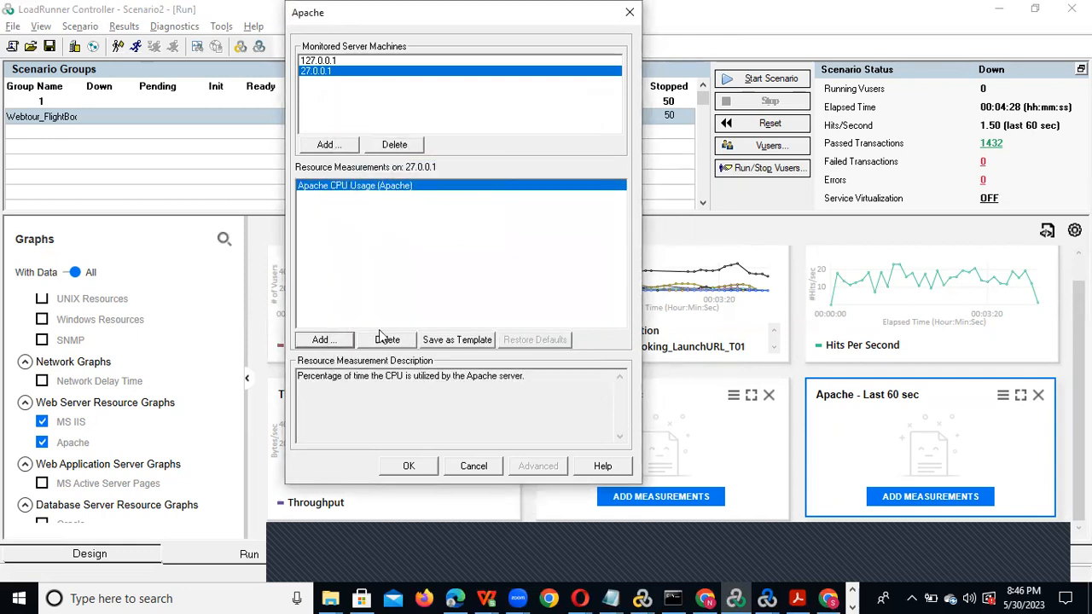
left_click(346, 340)
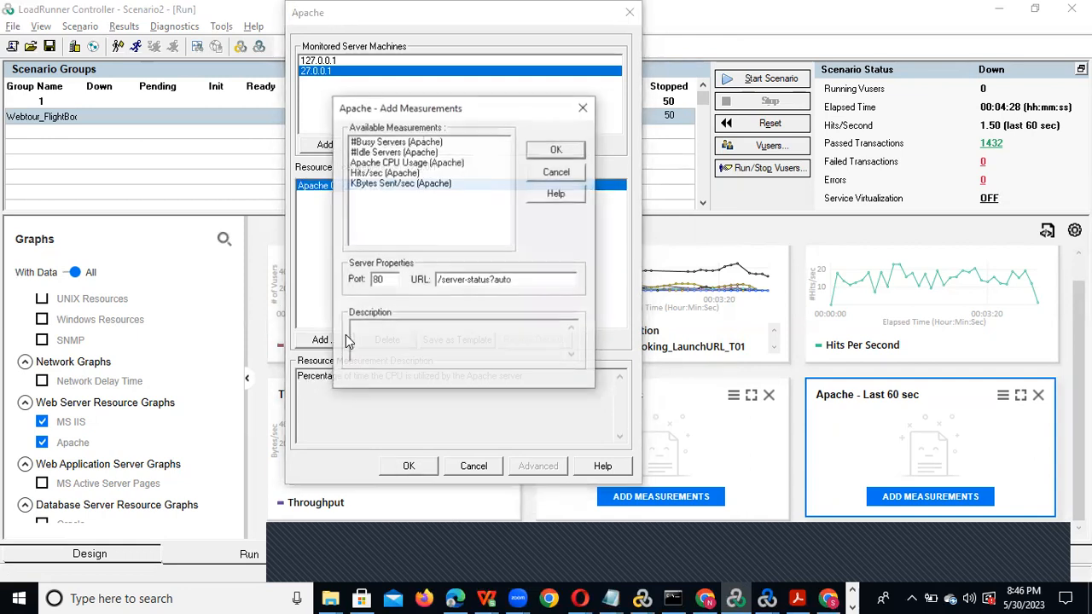
left_click(405, 183)
left_click(556, 152)
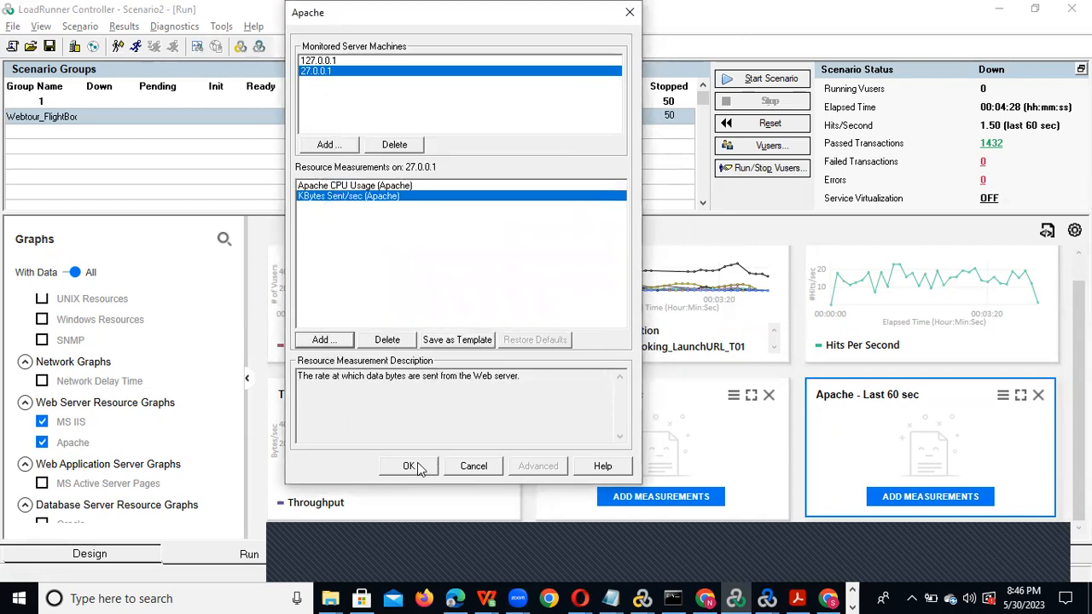
left_click(413, 466)
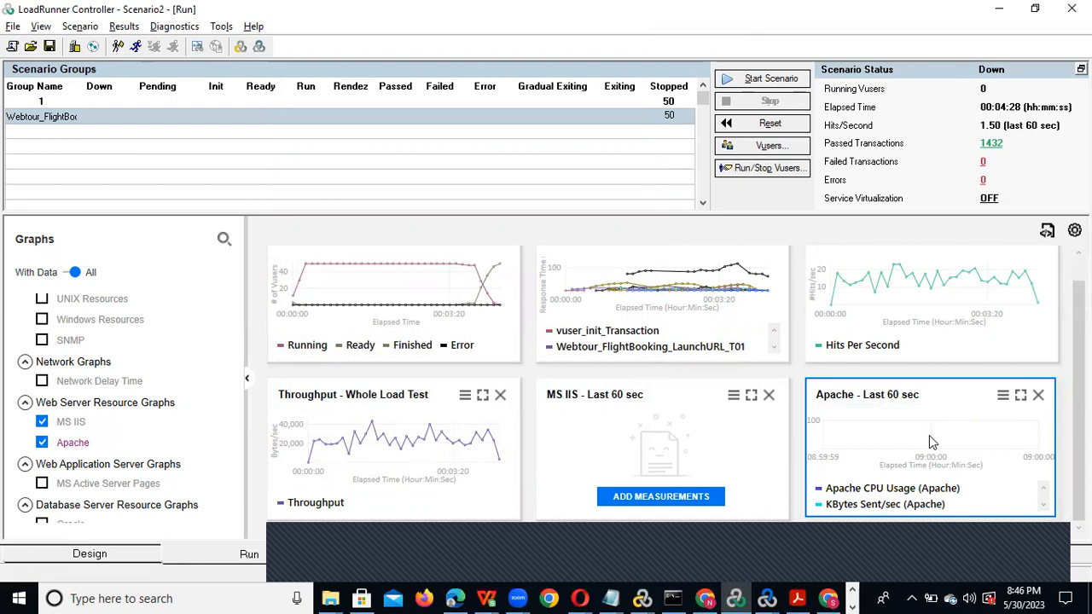
left_click(765, 75)
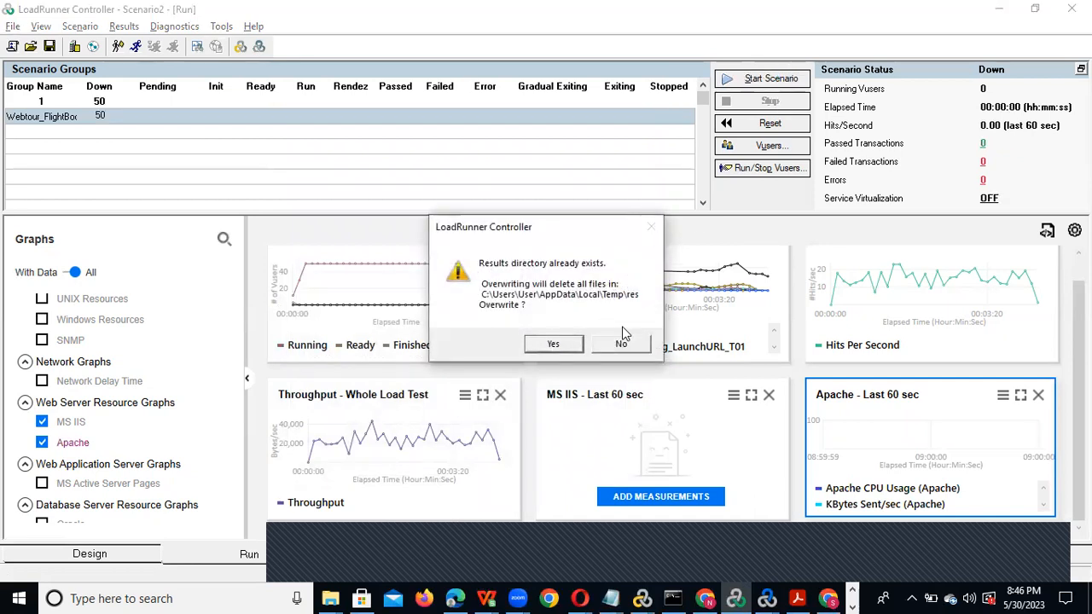
left_click(622, 342)
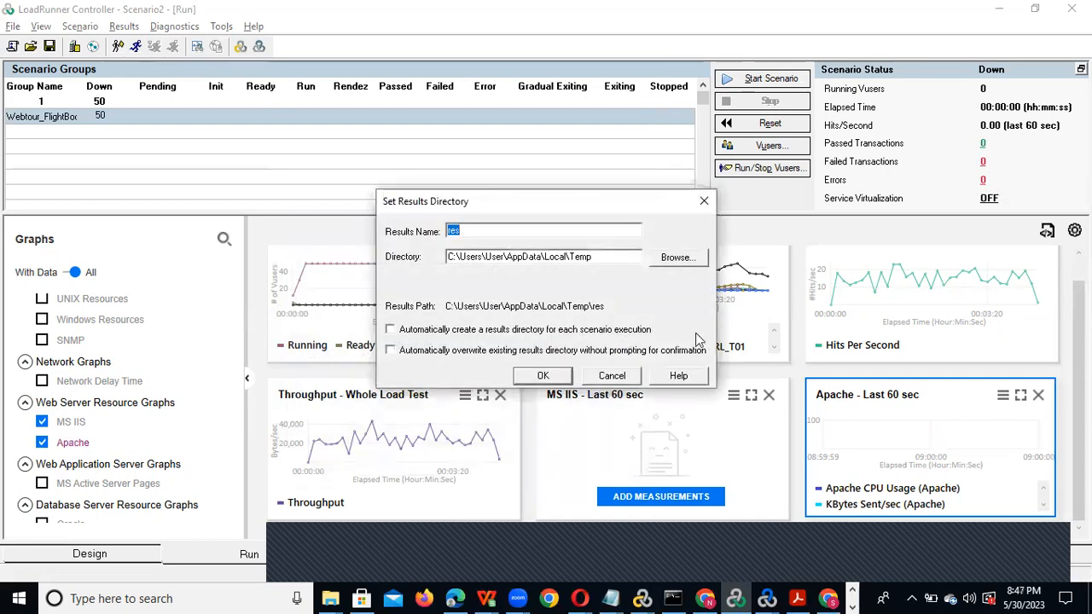
left_click(711, 203)
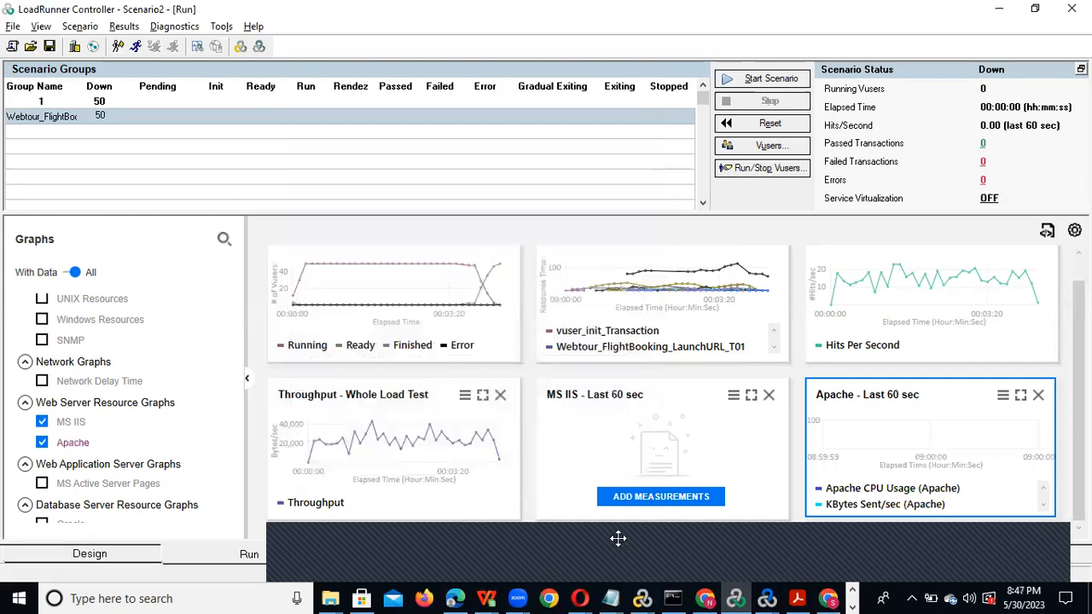